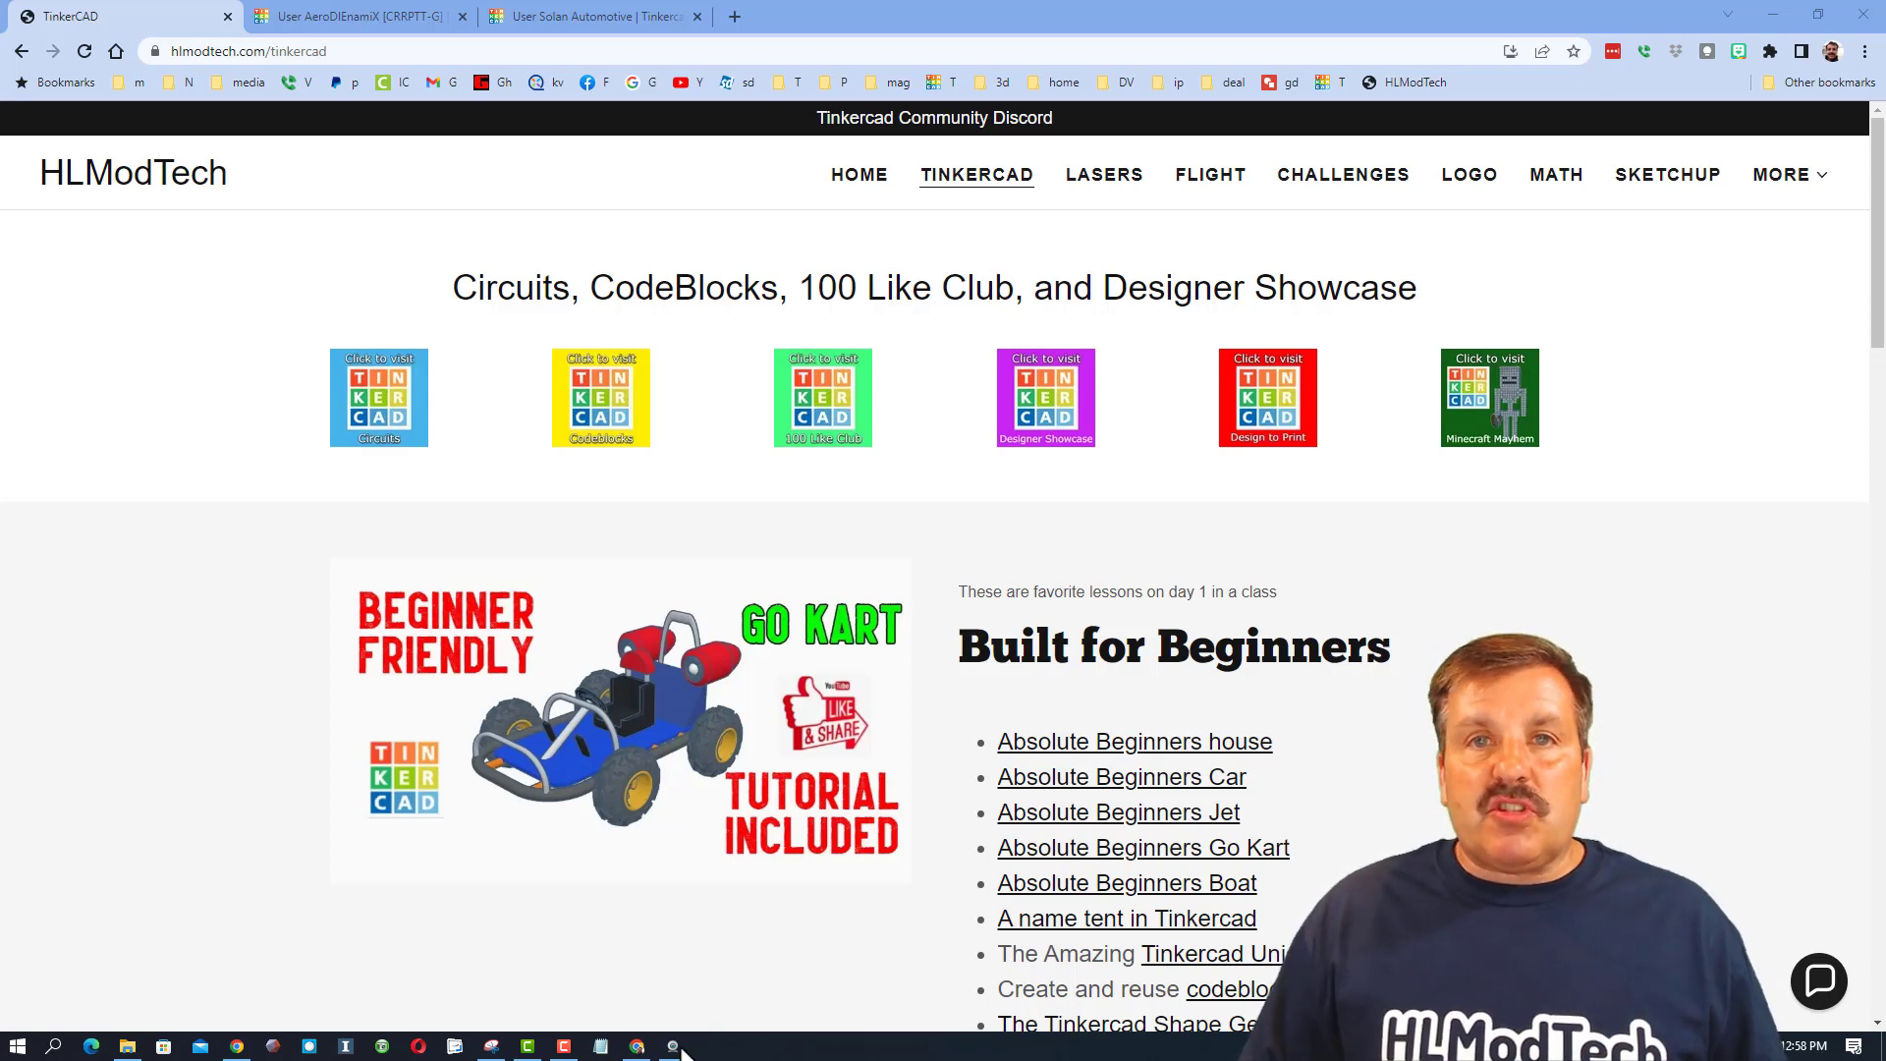
{"action": "left_click", "coordinate": [1819, 982]}
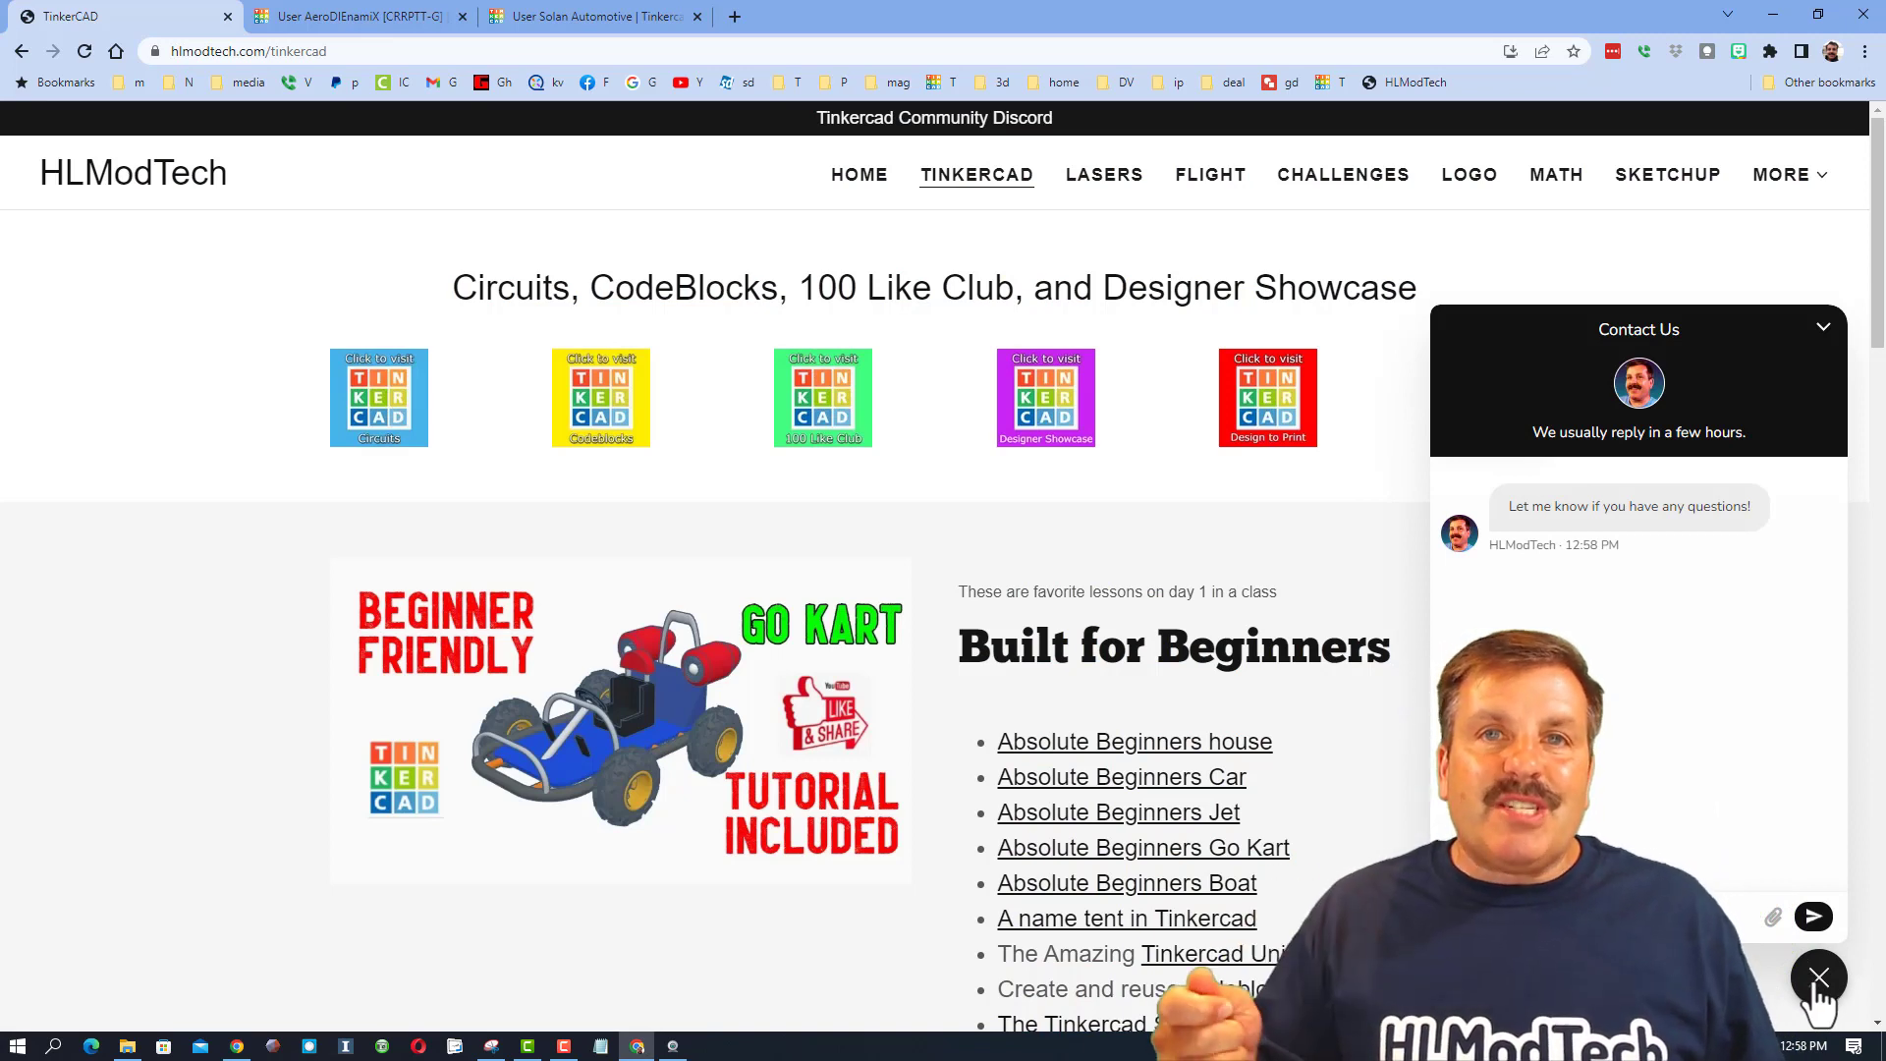
{"action": "left_click", "coordinate": [1817, 982]}
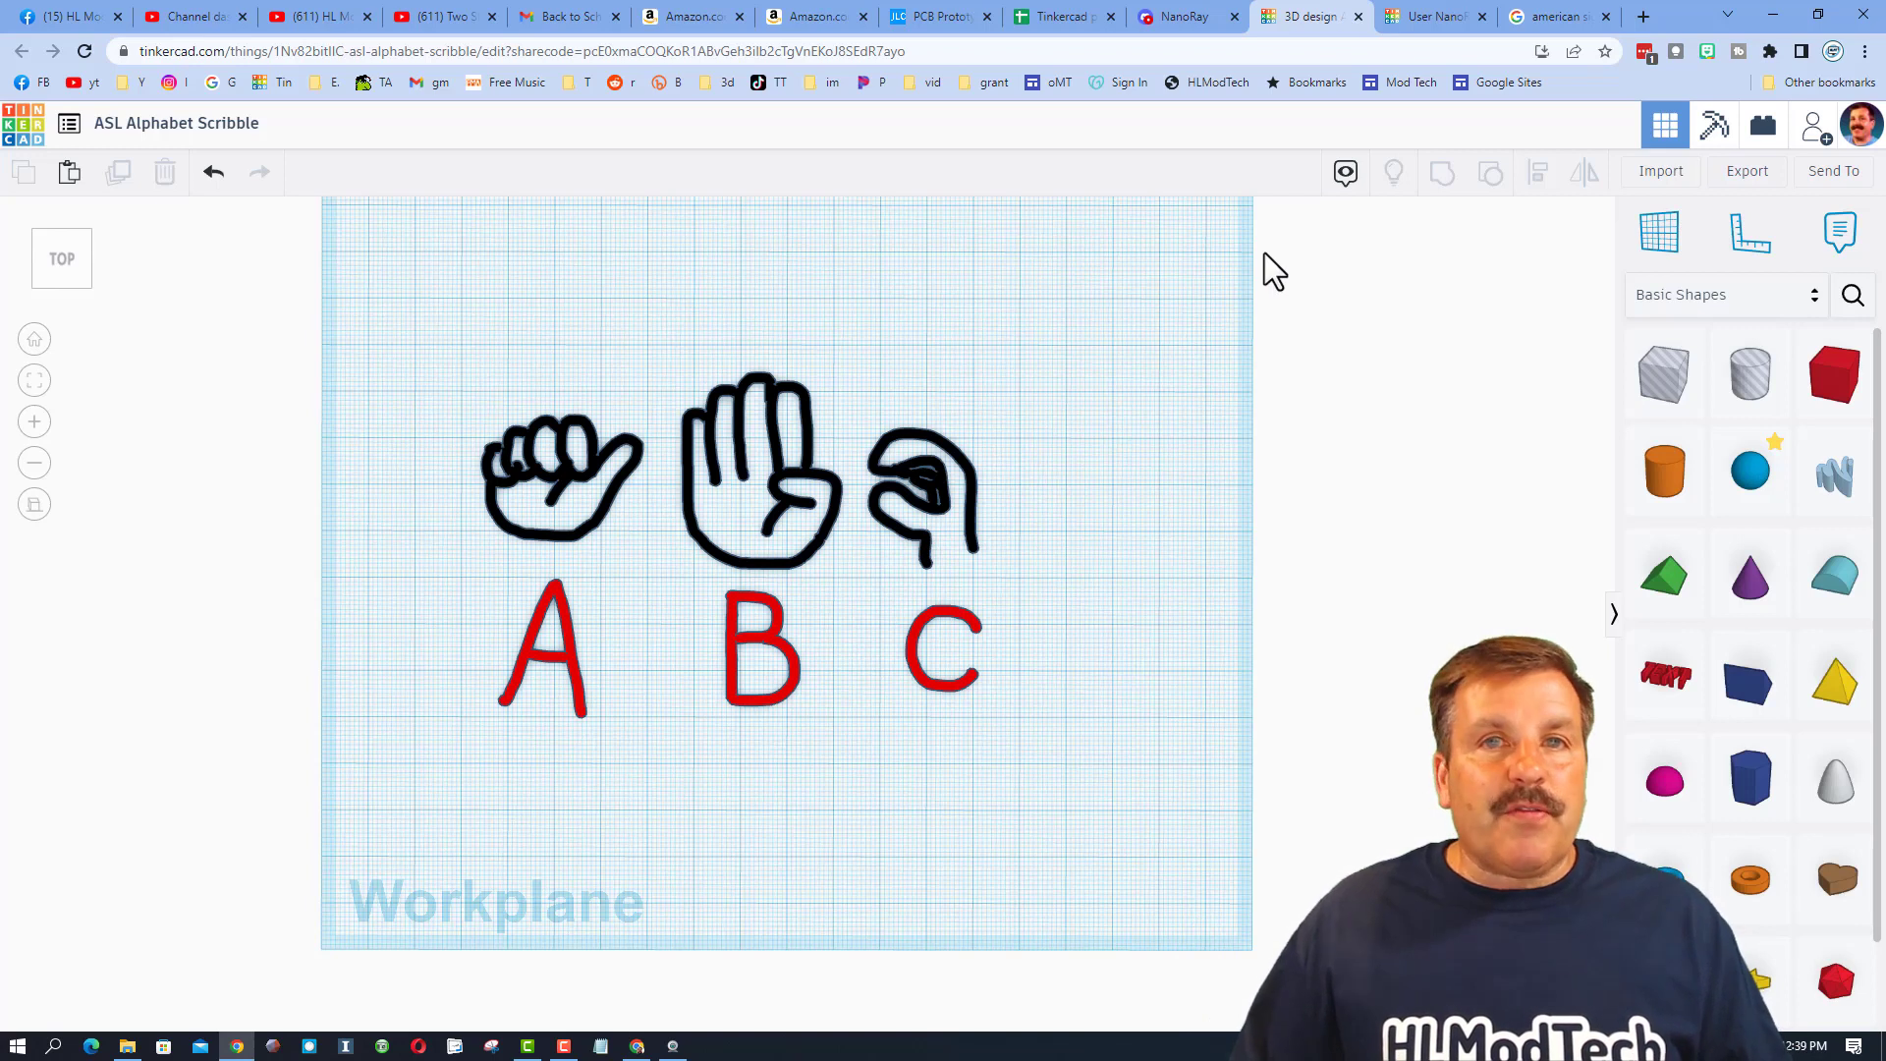
Place a new Scribble shape beside the C hand sign and check the sign language alphabet chart for the letter D.
{"action": "left_click", "coordinate": [1558, 16]}
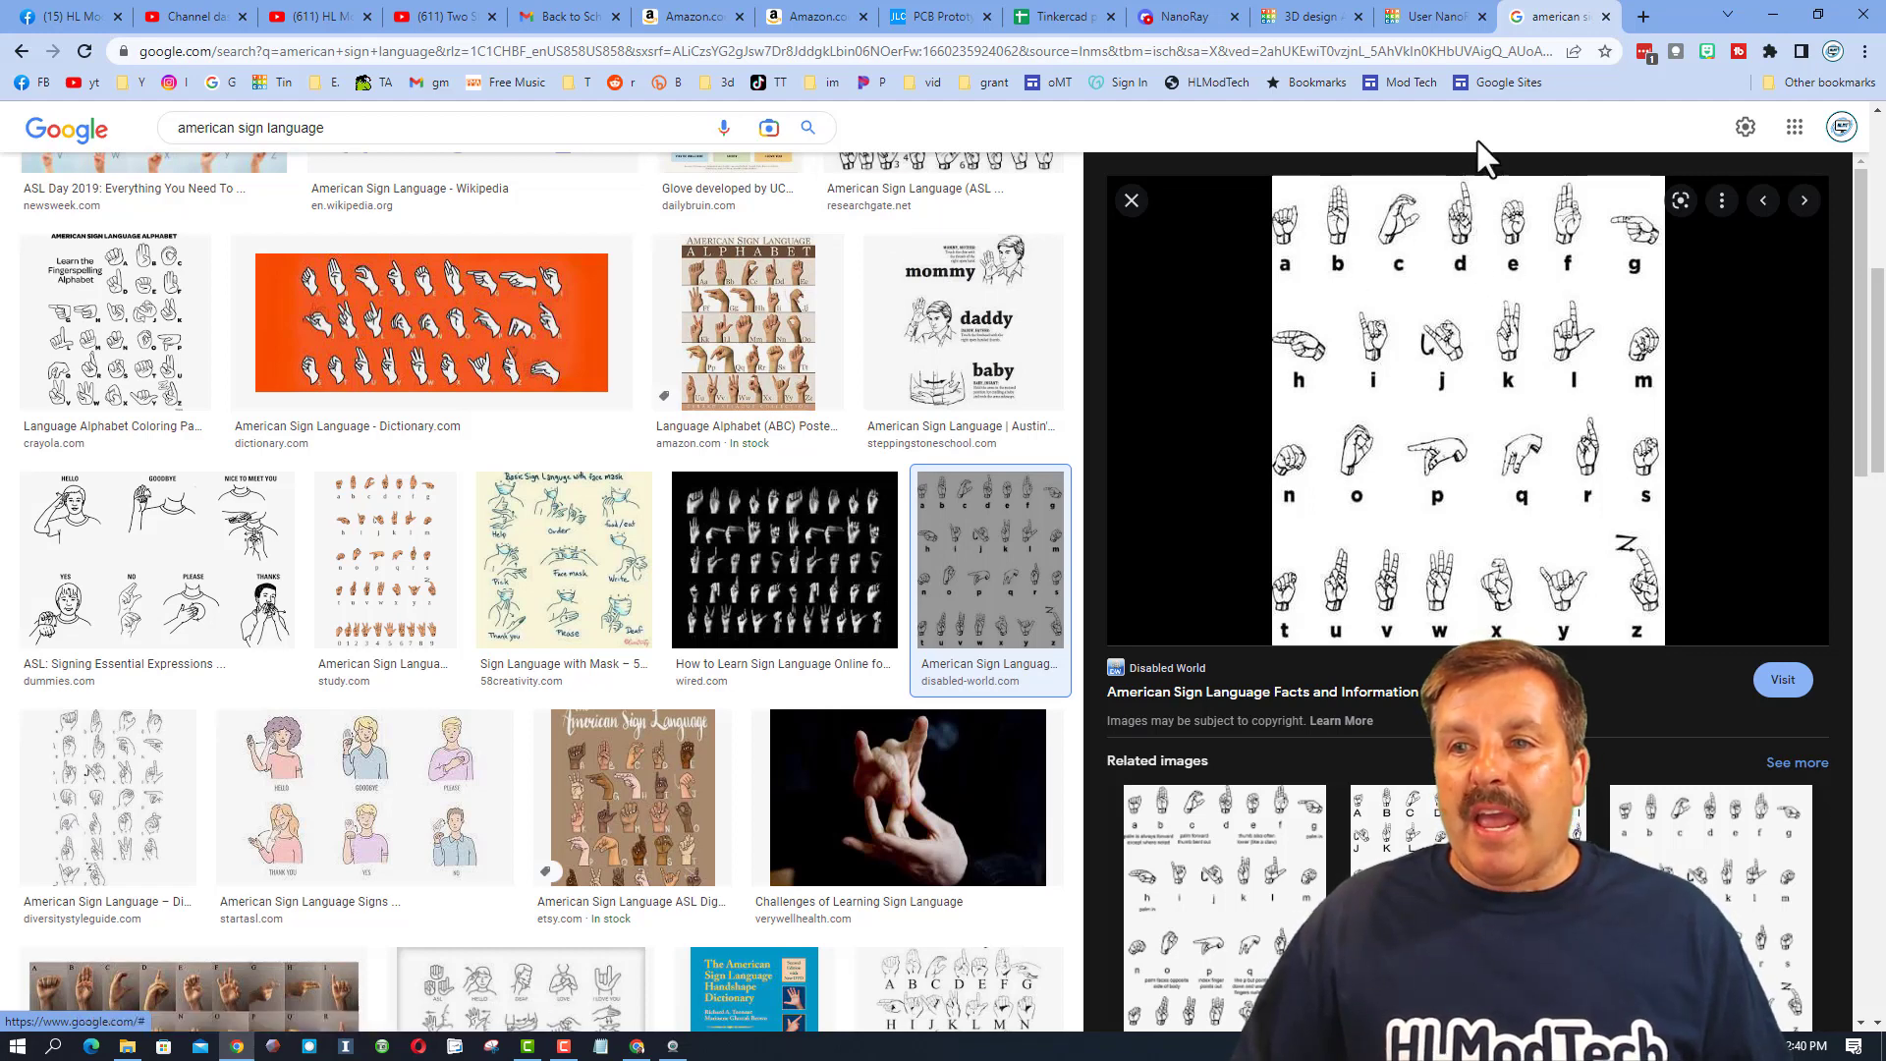
{"action": "left_click", "coordinate": [1426, 19]}
{"action": "key", "text": "ctrl+shift+Tab"}
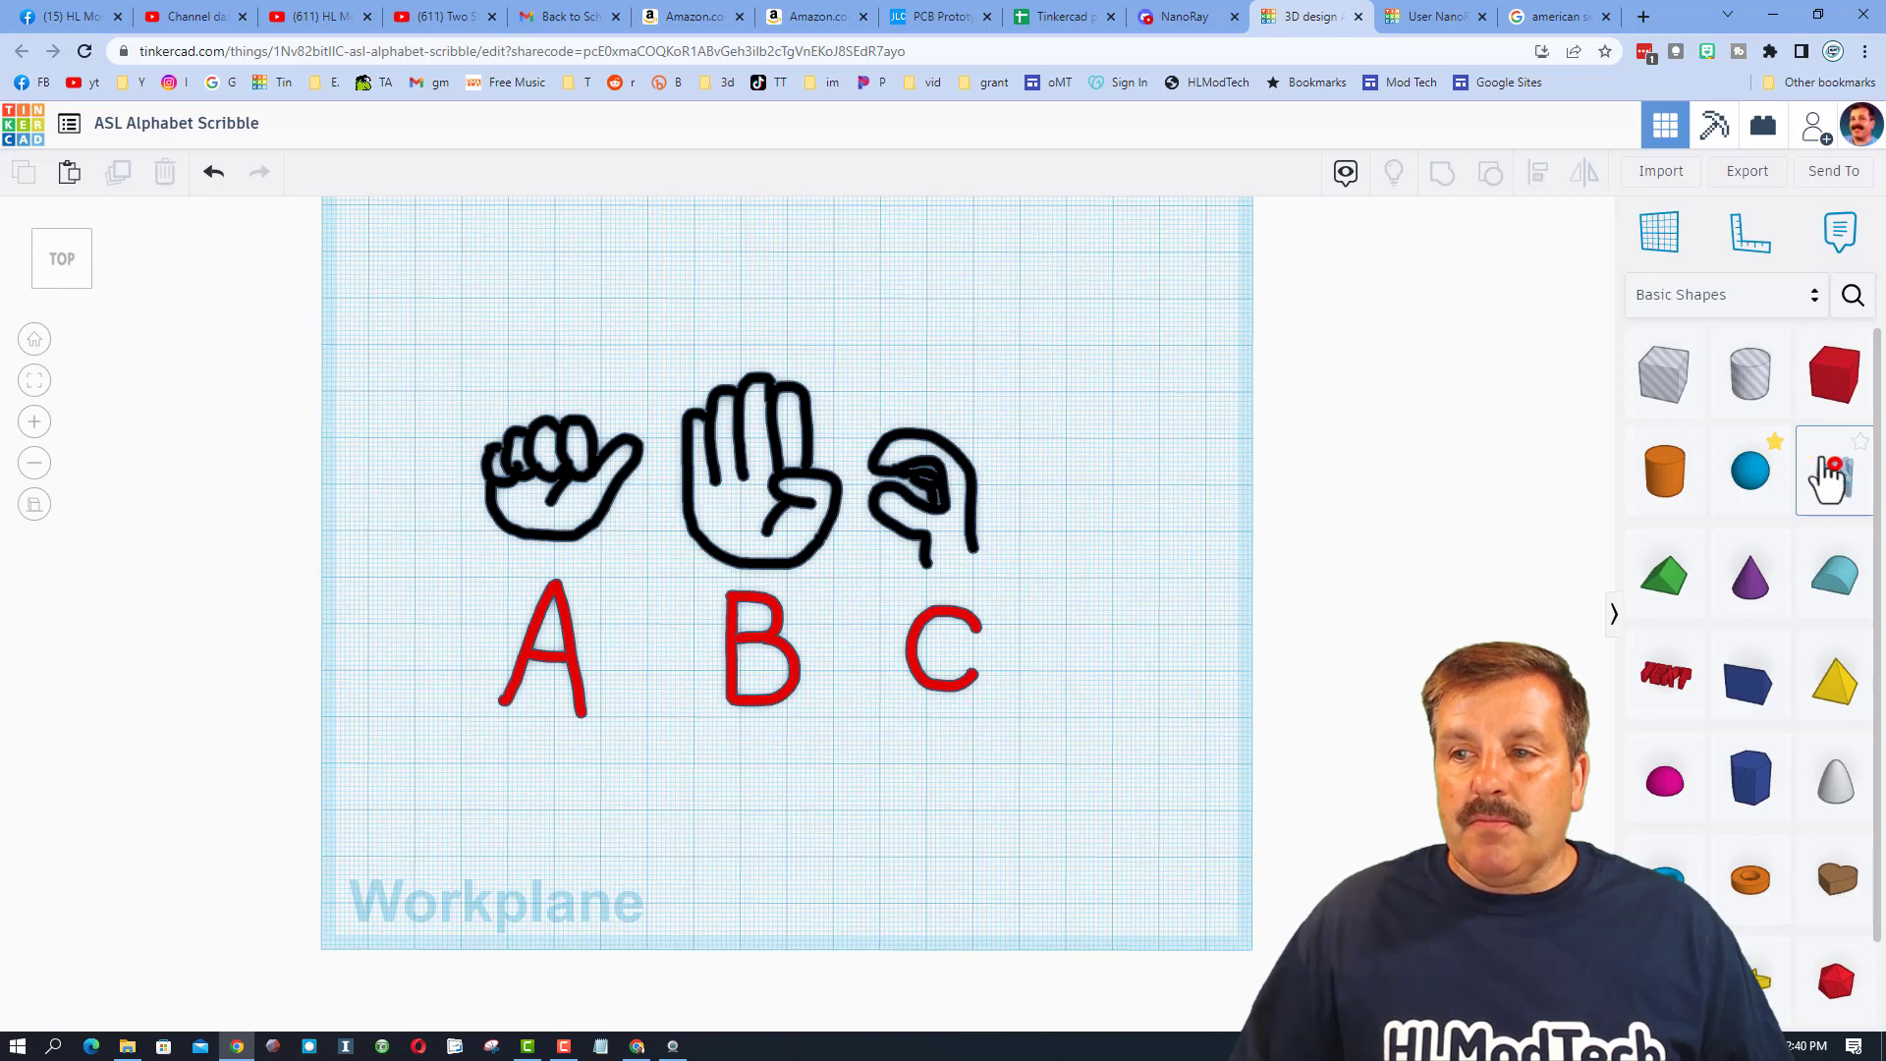
{"action": "mouse_move", "coordinate": [1829, 478]}
{"action": "left_mouse_down"}
{"action": "mouse_move", "coordinate": [1022, 501]}
{"action": "mouse_move", "coordinate": [1075, 482]}
{"action": "left_mouse_up"}
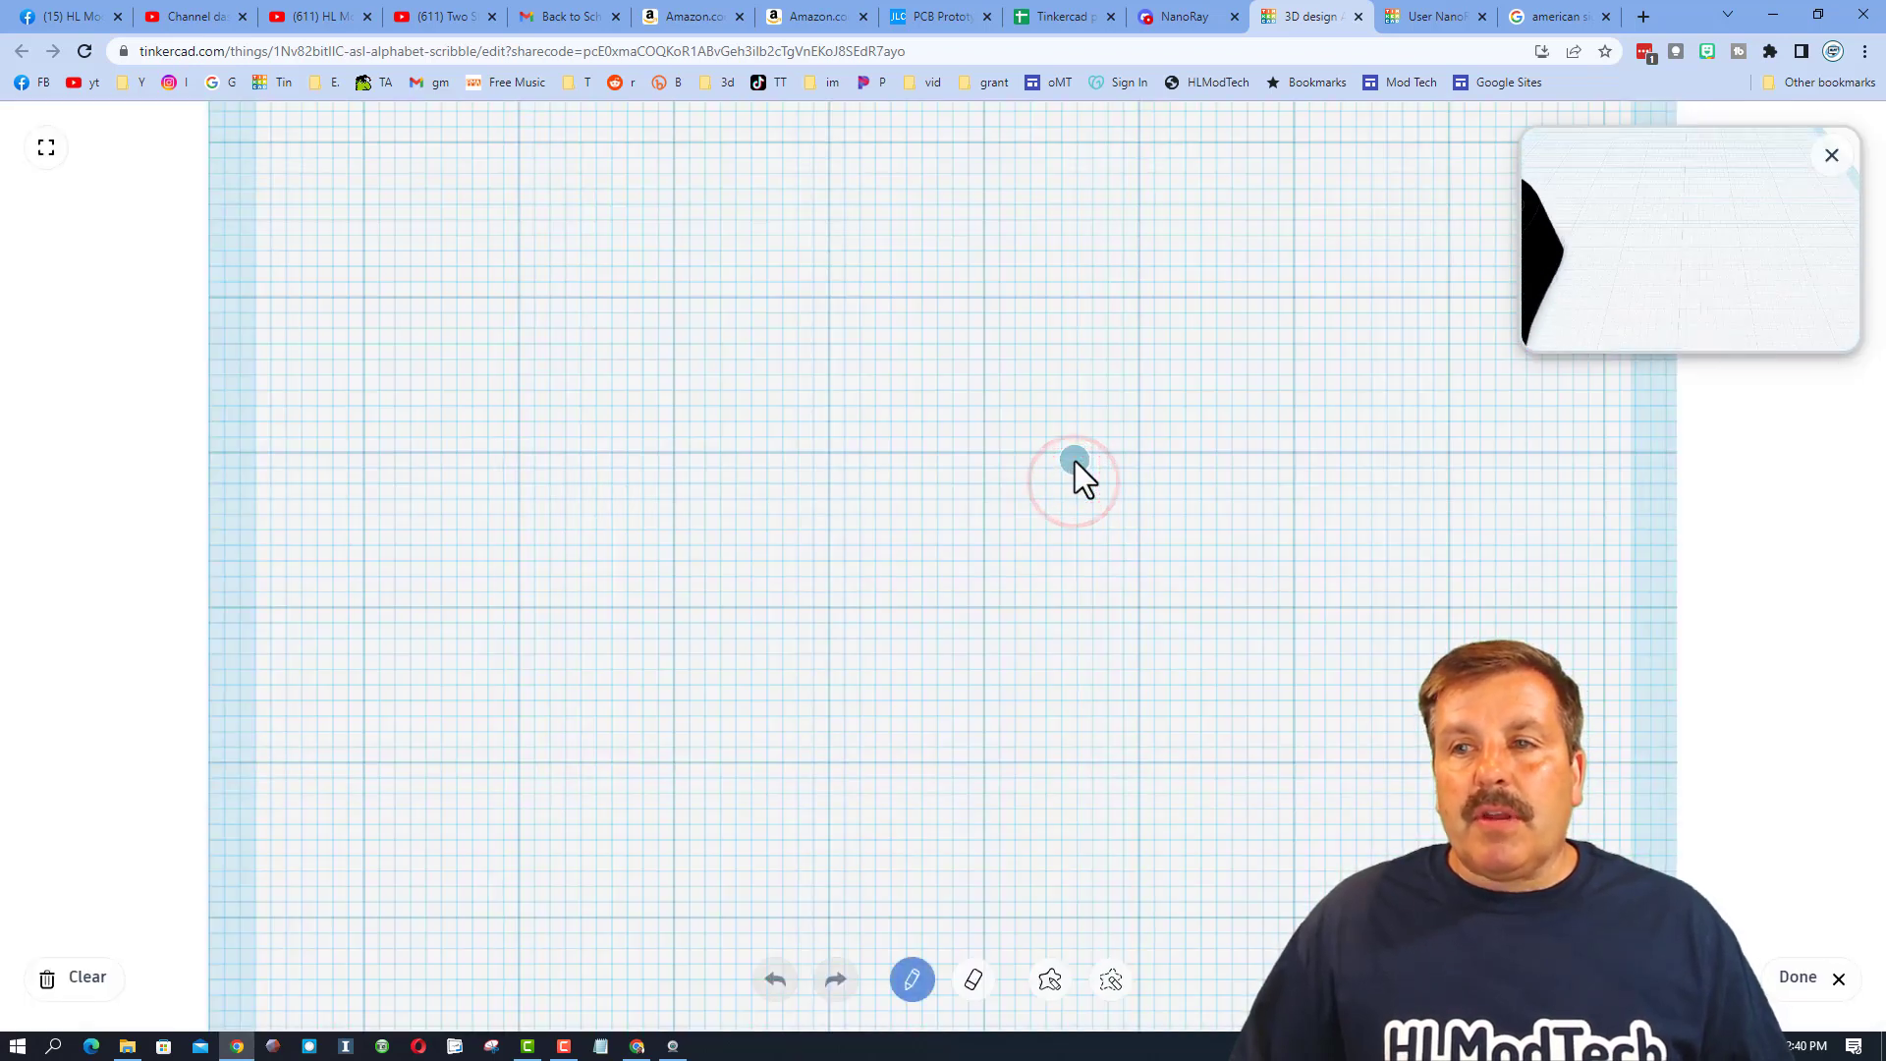
{"action": "left_click", "coordinate": [1551, 18]}
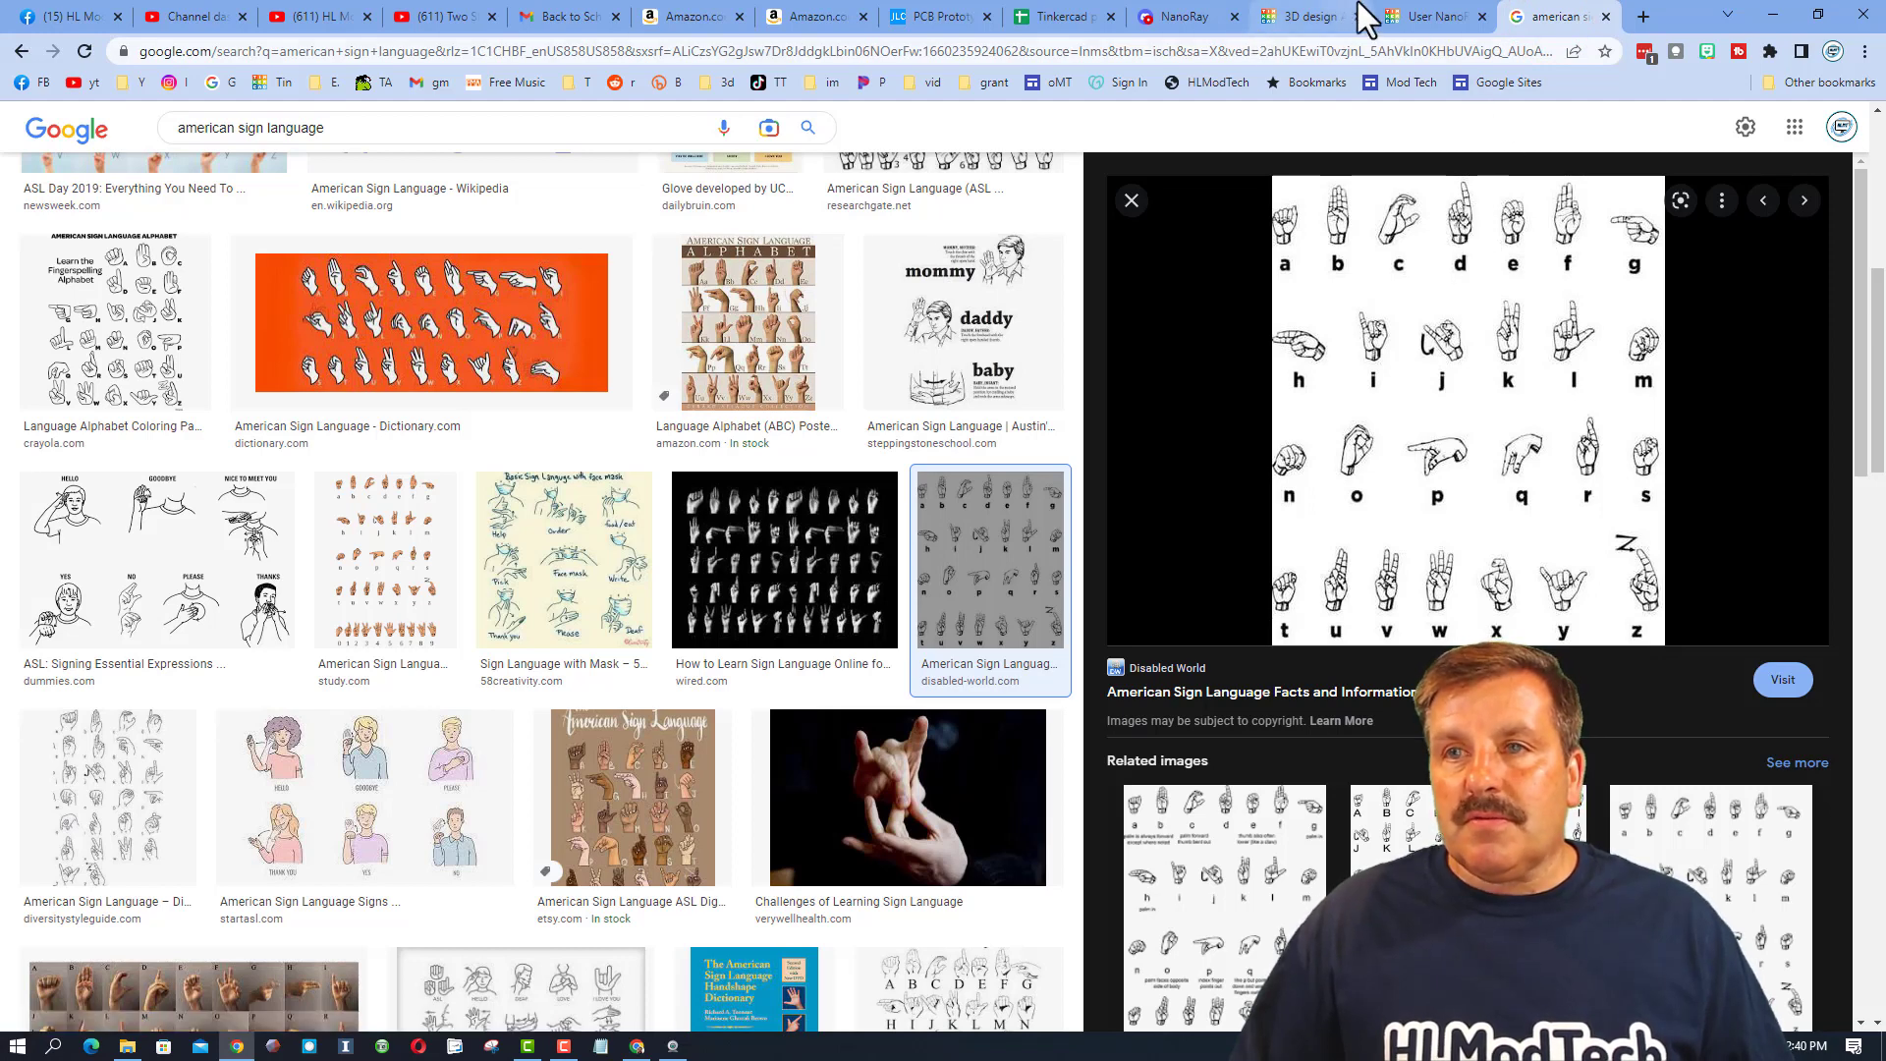
{"action": "left_click", "coordinate": [1328, 17]}
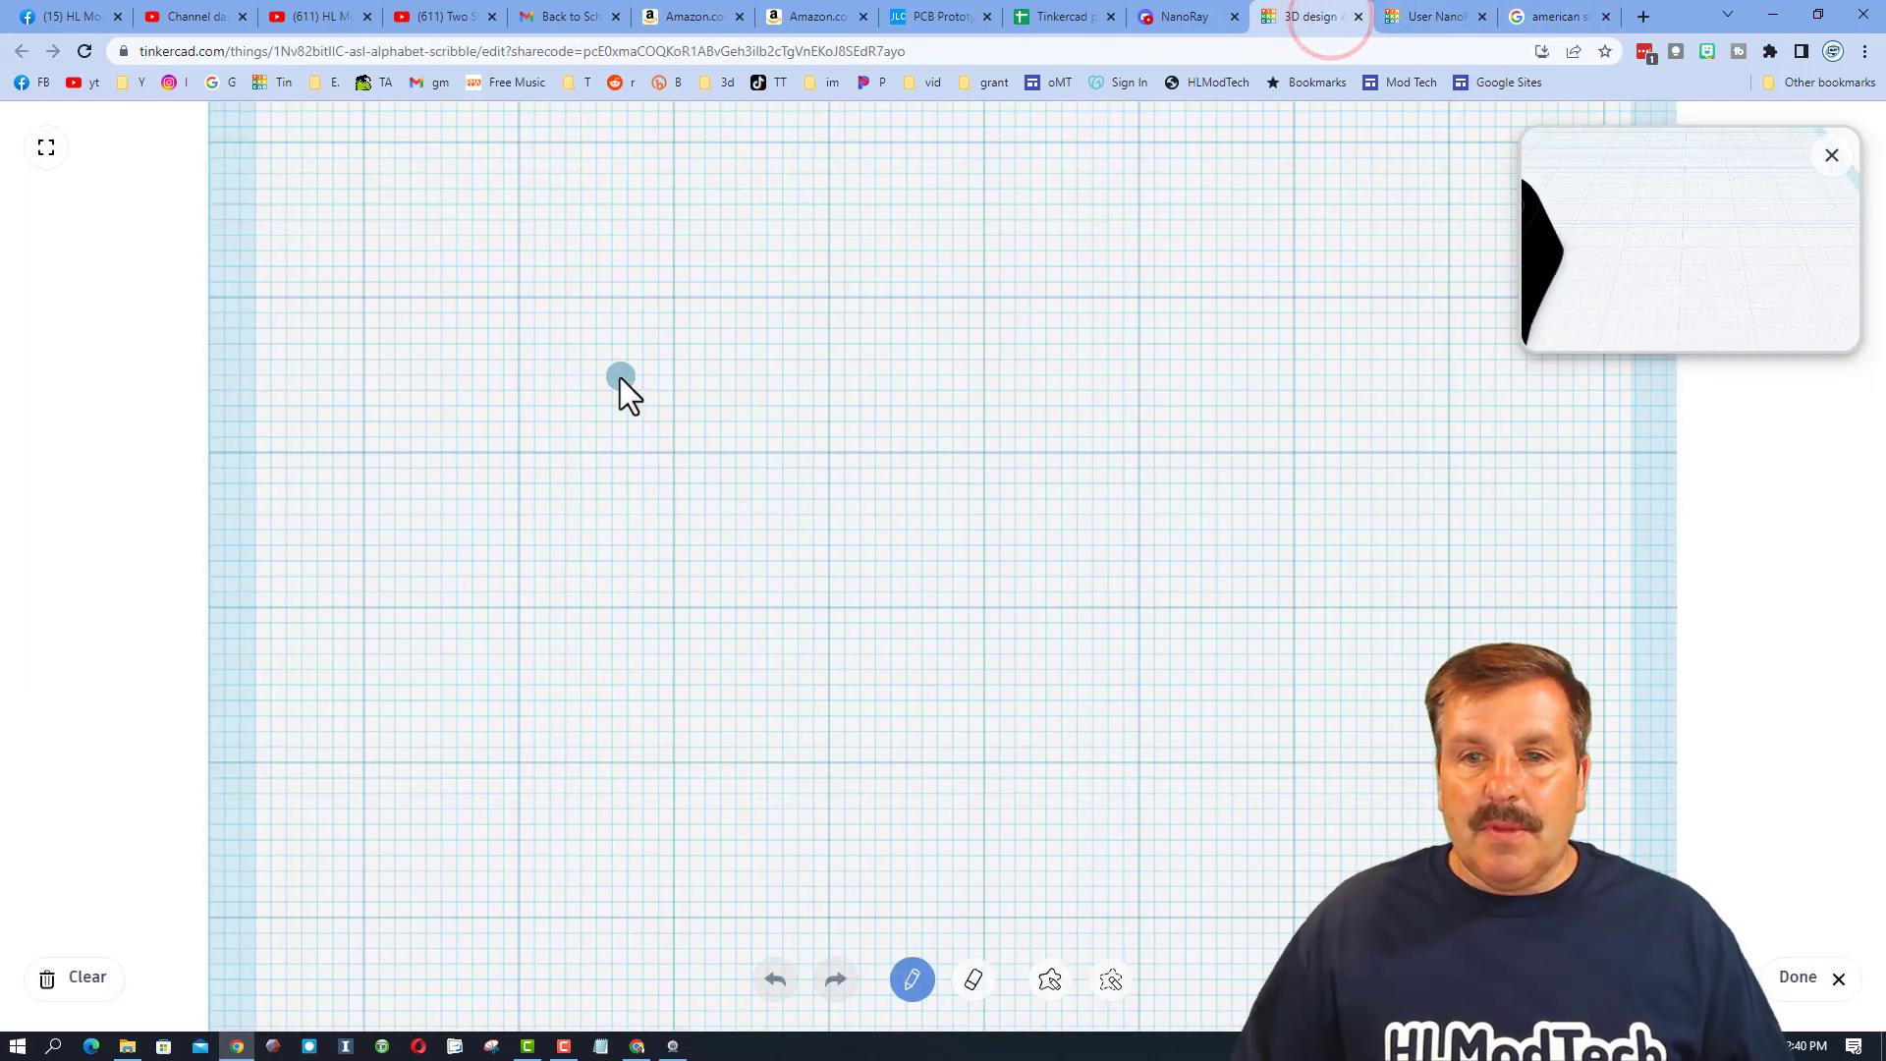
{"action": "mouse_move", "coordinate": [788, 333]}
{"action": "left_mouse_down"}
{"action": "mouse_move", "coordinate": [774, 433]}
{"action": "mouse_move", "coordinate": [805, 487]}
{"action": "left_mouse_up"}
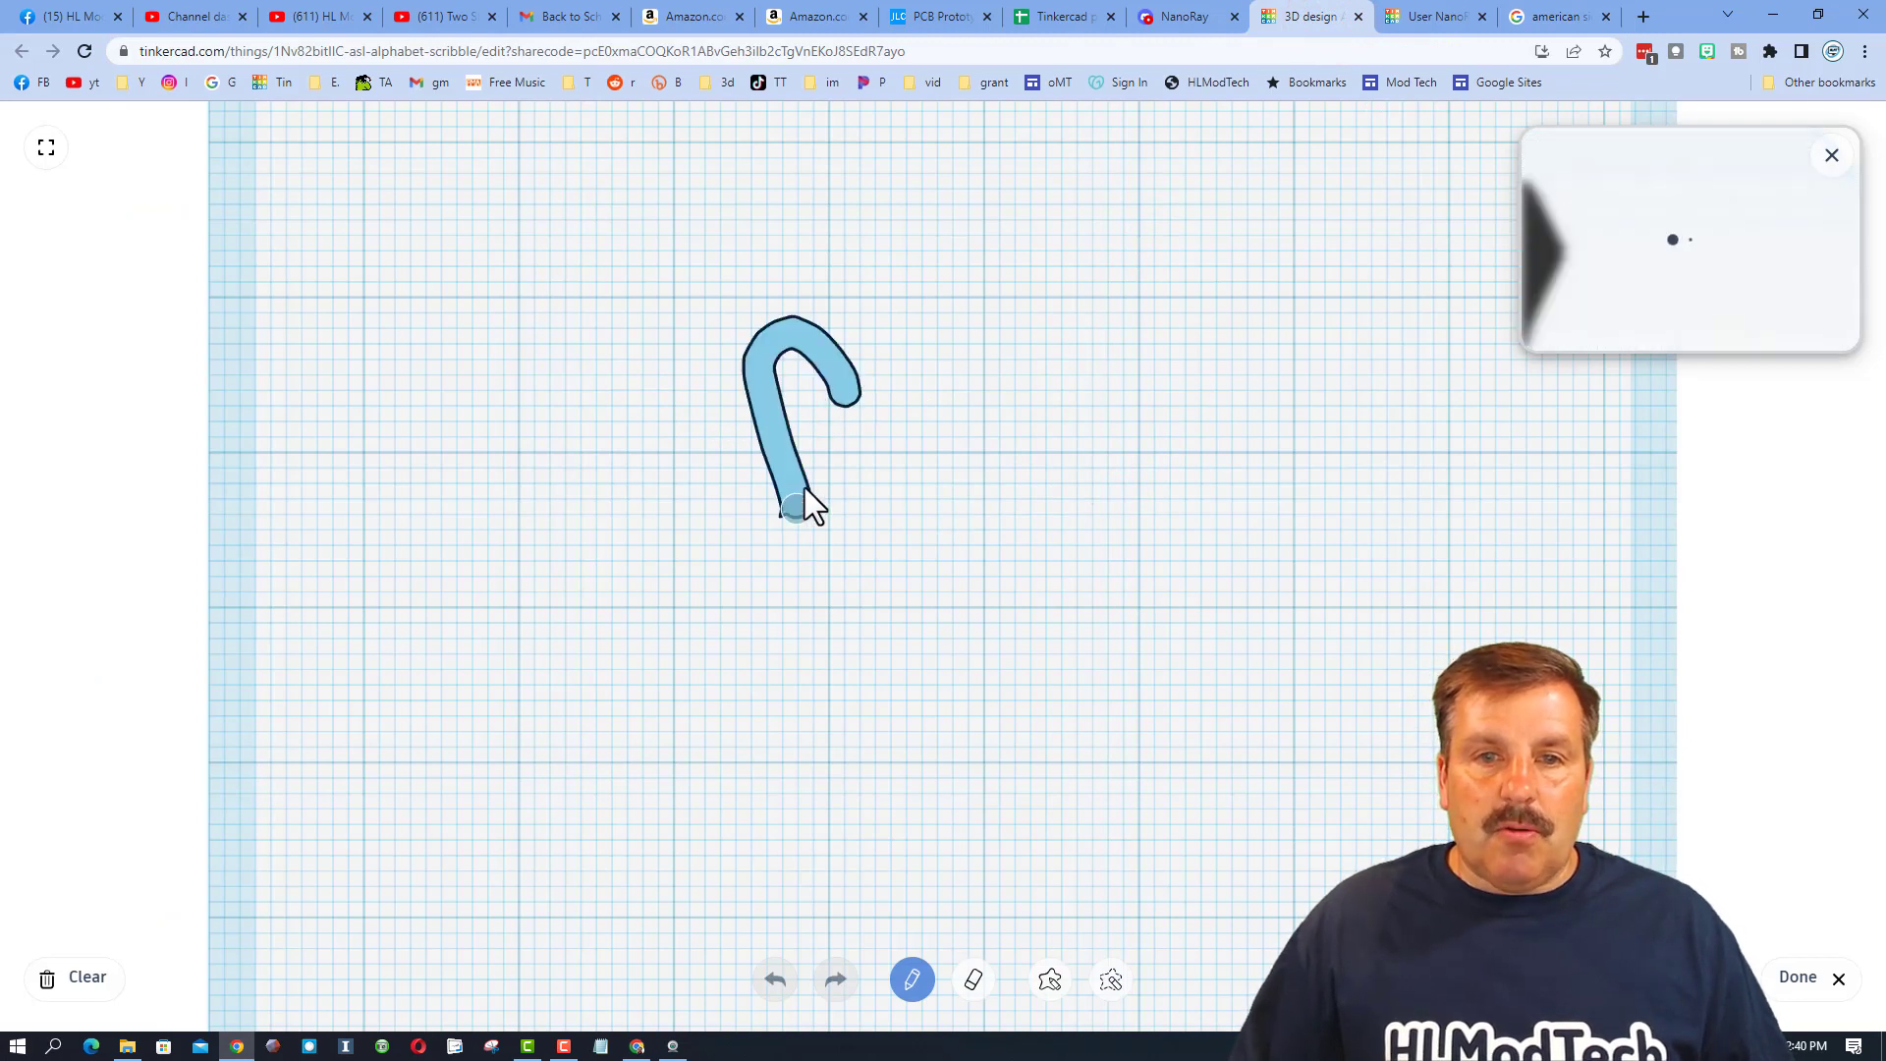
{"action": "mouse_move", "coordinate": [860, 381]}
{"action": "left_mouse_down"}
{"action": "mouse_move", "coordinate": [884, 307]}
{"action": "mouse_move", "coordinate": [932, 447]}
{"action": "left_mouse_up"}
{"action": "mouse_move", "coordinate": [924, 376]}
{"action": "left_mouse_down"}
{"action": "mouse_move", "coordinate": [960, 286]}
{"action": "mouse_move", "coordinate": [1023, 418]}
{"action": "left_mouse_up"}
{"action": "mouse_move", "coordinate": [872, 376]}
{"action": "left_mouse_down"}
{"action": "mouse_move", "coordinate": [911, 453]}
{"action": "mouse_move", "coordinate": [839, 375]}
{"action": "mouse_move", "coordinate": [963, 452]}
{"action": "mouse_move", "coordinate": [1017, 403]}
{"action": "mouse_move", "coordinate": [981, 462]}
{"action": "left_mouse_up"}
{"action": "left_click", "coordinate": [974, 979]}
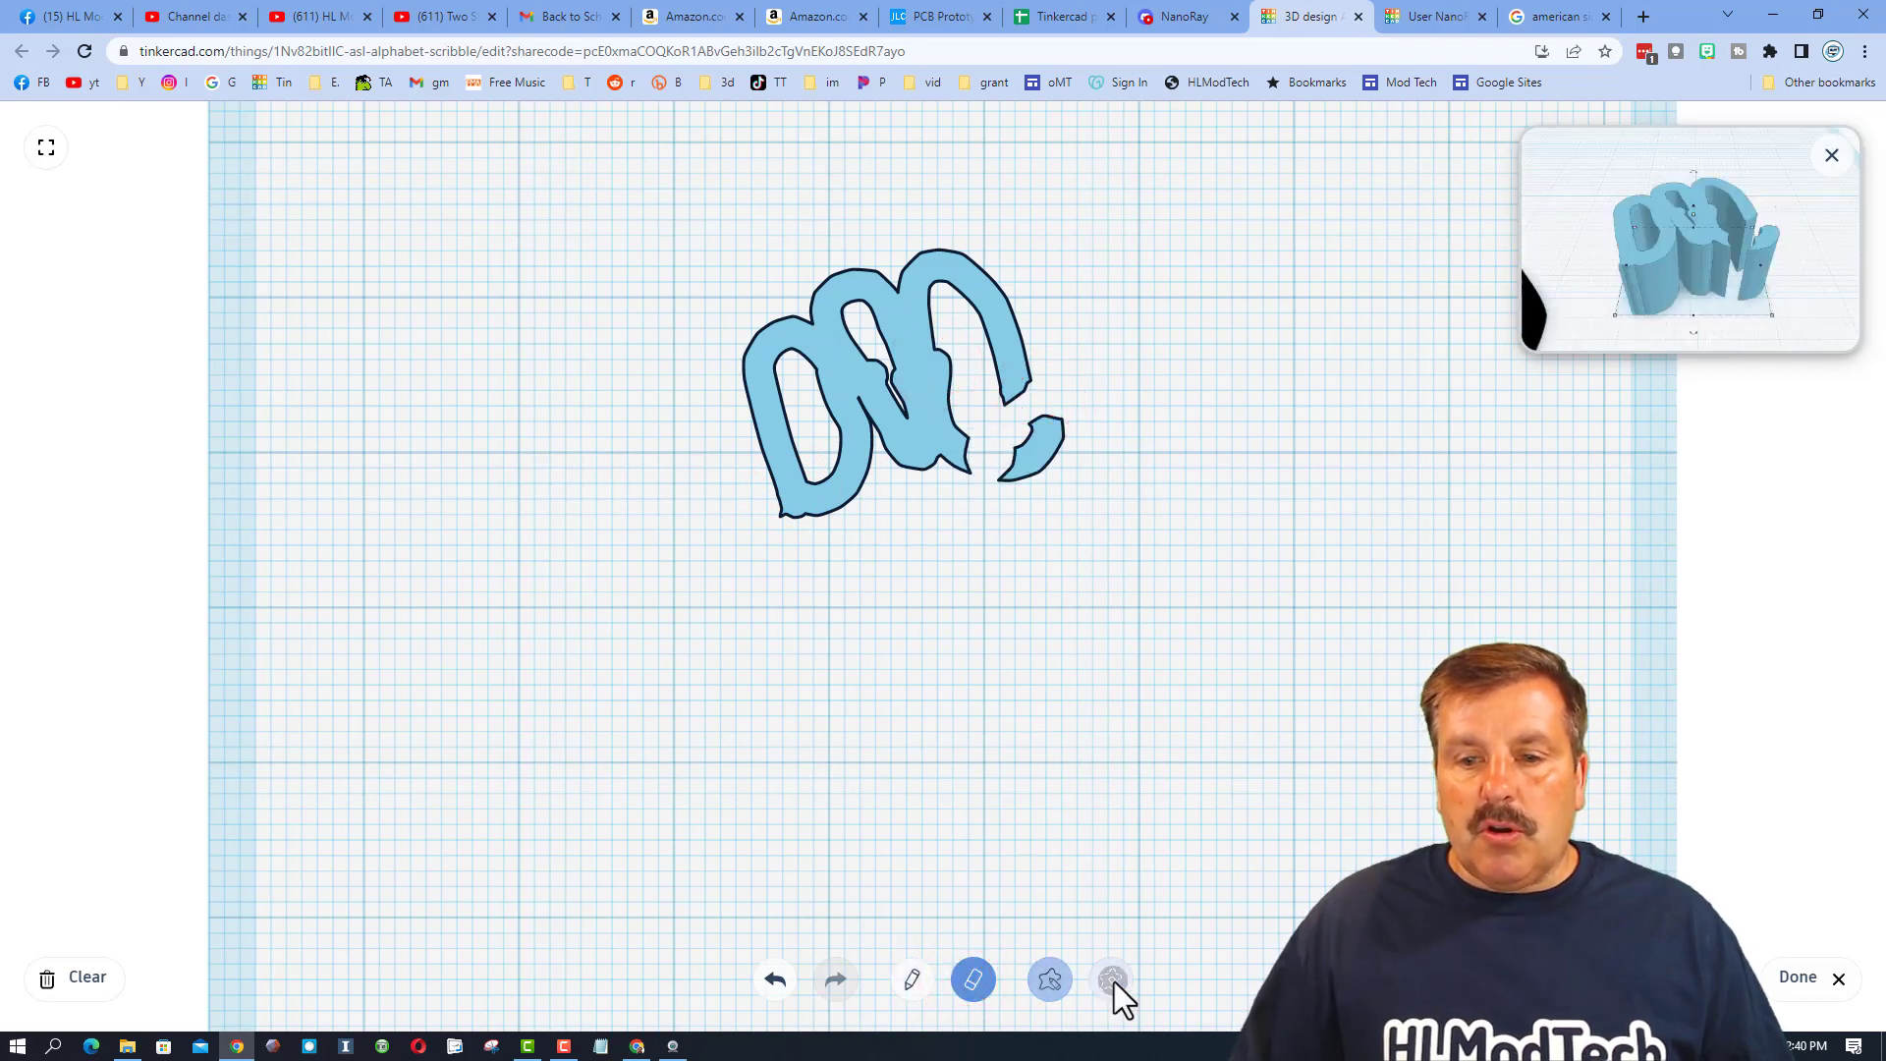
{"action": "mouse_move", "coordinate": [1103, 354]}
{"action": "left_mouse_down"}
{"action": "mouse_move", "coordinate": [998, 356]}
{"action": "mouse_move", "coordinate": [1066, 368]}
{"action": "left_mouse_up"}
{"action": "left_click", "coordinate": [81, 977]}
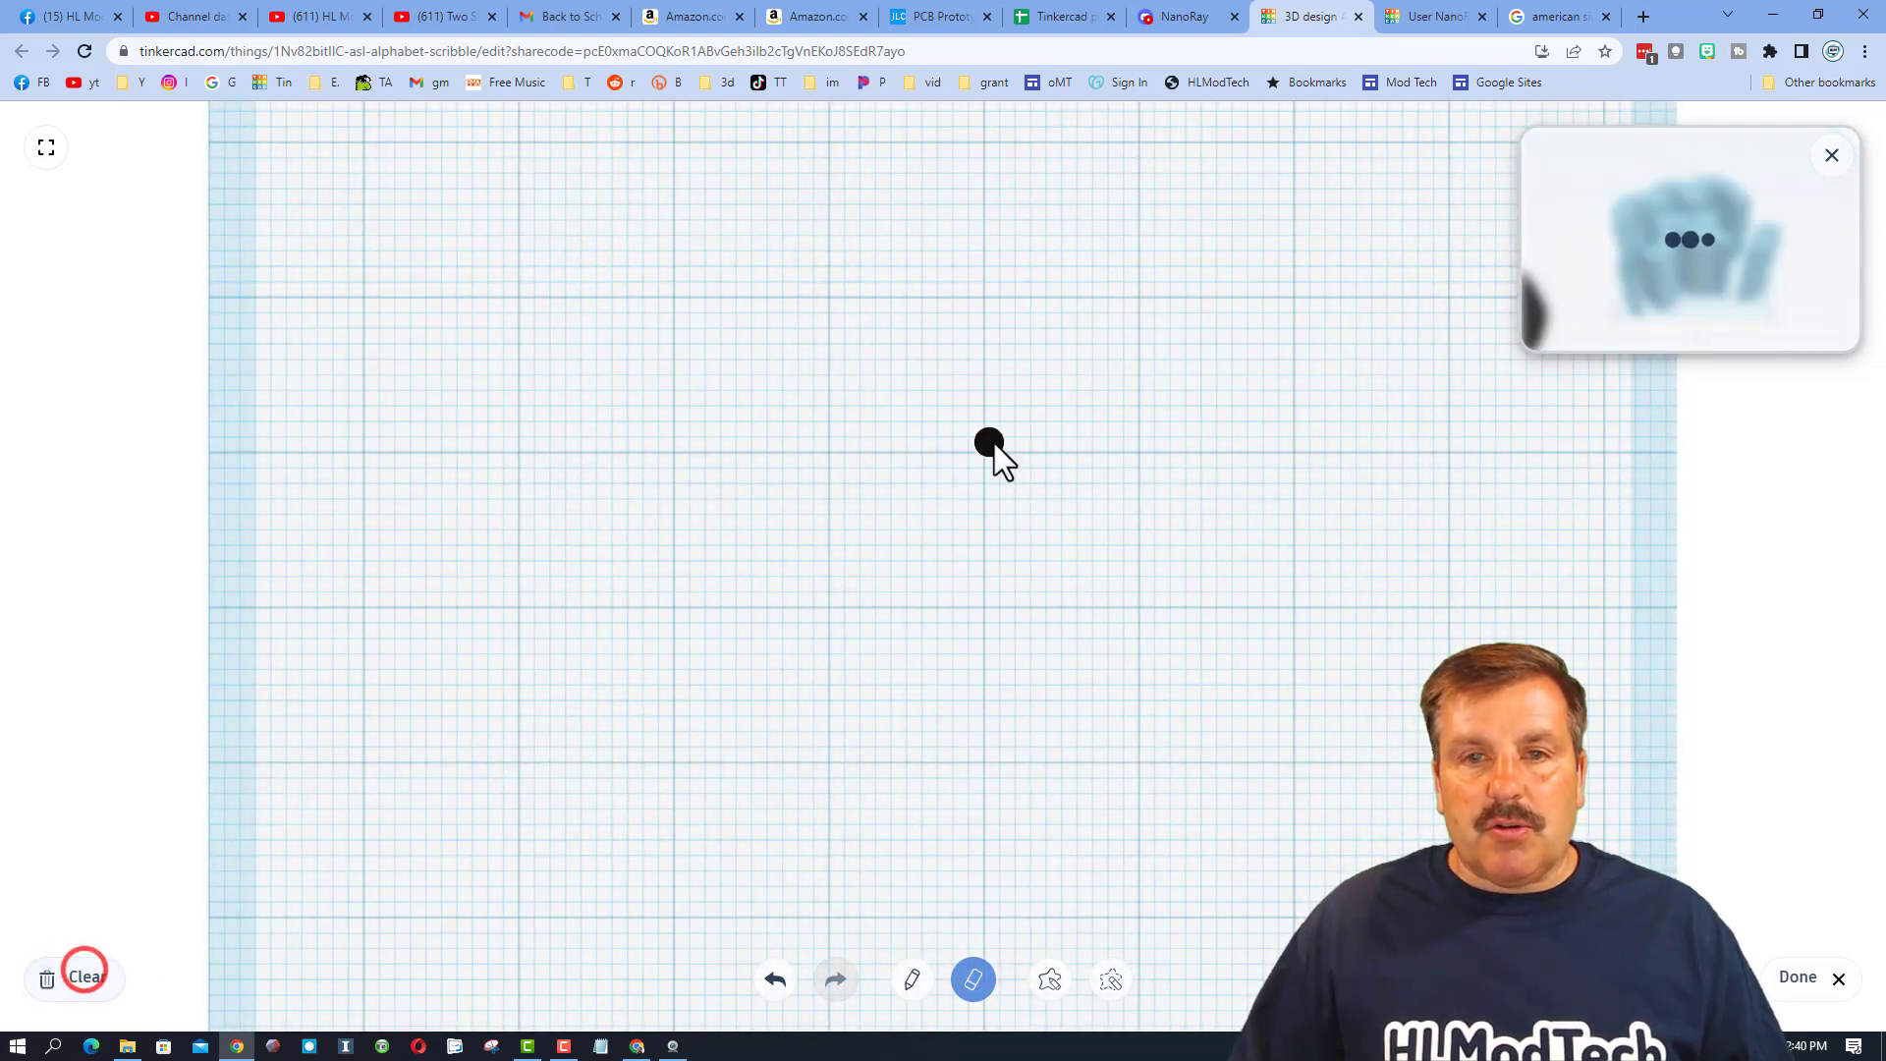
Draw the D sign's three folded fingers, its tall raised index finger and the knuckle arcs joining them.
{"action": "mouse_move", "coordinate": [788, 306]}
{"action": "left_mouse_down"}
{"action": "mouse_move", "coordinate": [918, 448]}
{"action": "mouse_move", "coordinate": [894, 302]}
{"action": "mouse_move", "coordinate": [843, 382]}
{"action": "mouse_move", "coordinate": [935, 480]}
{"action": "mouse_move", "coordinate": [914, 316]}
{"action": "left_mouse_up"}
{"action": "left_click_drag", "start_coordinate": [930, 379], "coordinate": [935, 401]}
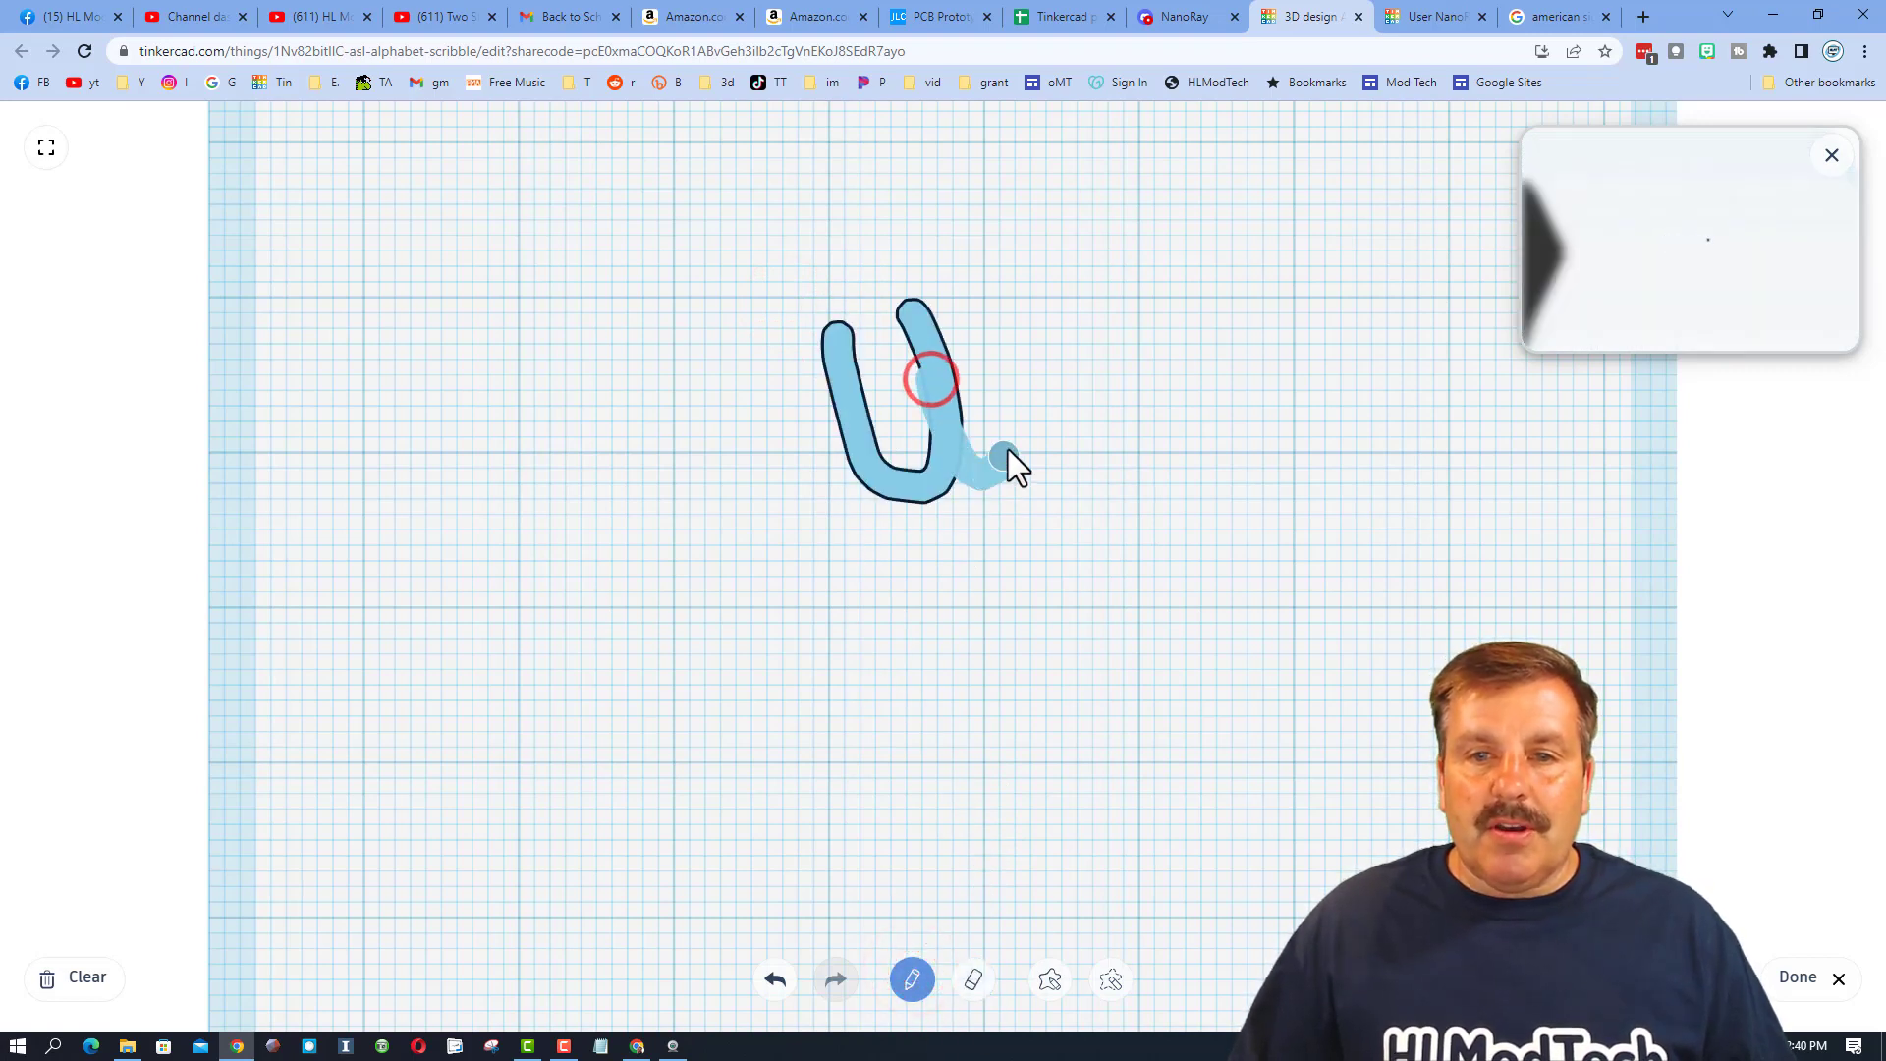
{"action": "mouse_move", "coordinate": [986, 314]}
{"action": "left_mouse_down"}
{"action": "mouse_move", "coordinate": [1023, 432]}
{"action": "mouse_move", "coordinate": [1077, 354]}
{"action": "mouse_move", "coordinate": [1053, 317]}
{"action": "mouse_move", "coordinate": [1069, 112]}
{"action": "mouse_move", "coordinate": [1146, 100]}
{"action": "left_mouse_up"}
{"action": "left_click_drag", "start_coordinate": [1163, 334], "coordinate": [1163, 370]}
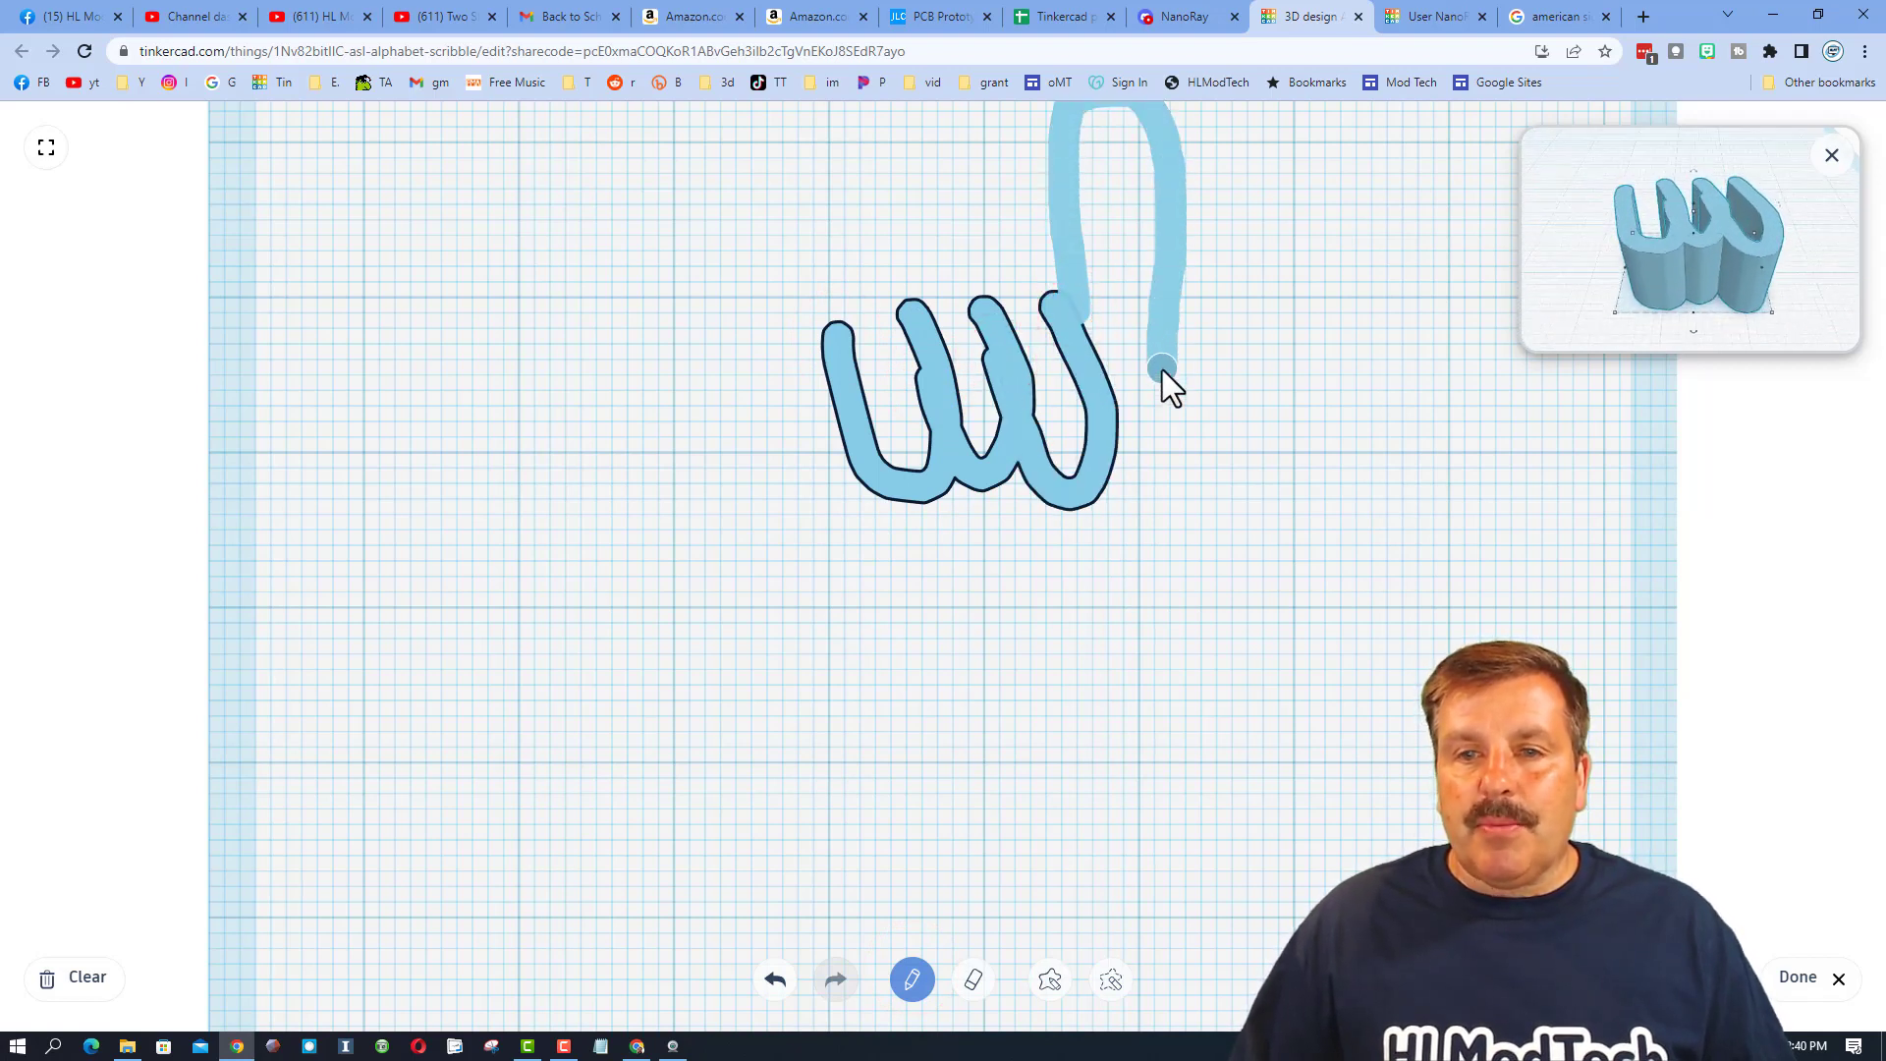
{"action": "mouse_move", "coordinate": [915, 307]}
{"action": "left_mouse_down"}
{"action": "mouse_move", "coordinate": [870, 297]}
{"action": "mouse_move", "coordinate": [791, 334]}
{"action": "mouse_move", "coordinate": [949, 299]}
{"action": "mouse_move", "coordinate": [871, 285]}
{"action": "left_mouse_up"}
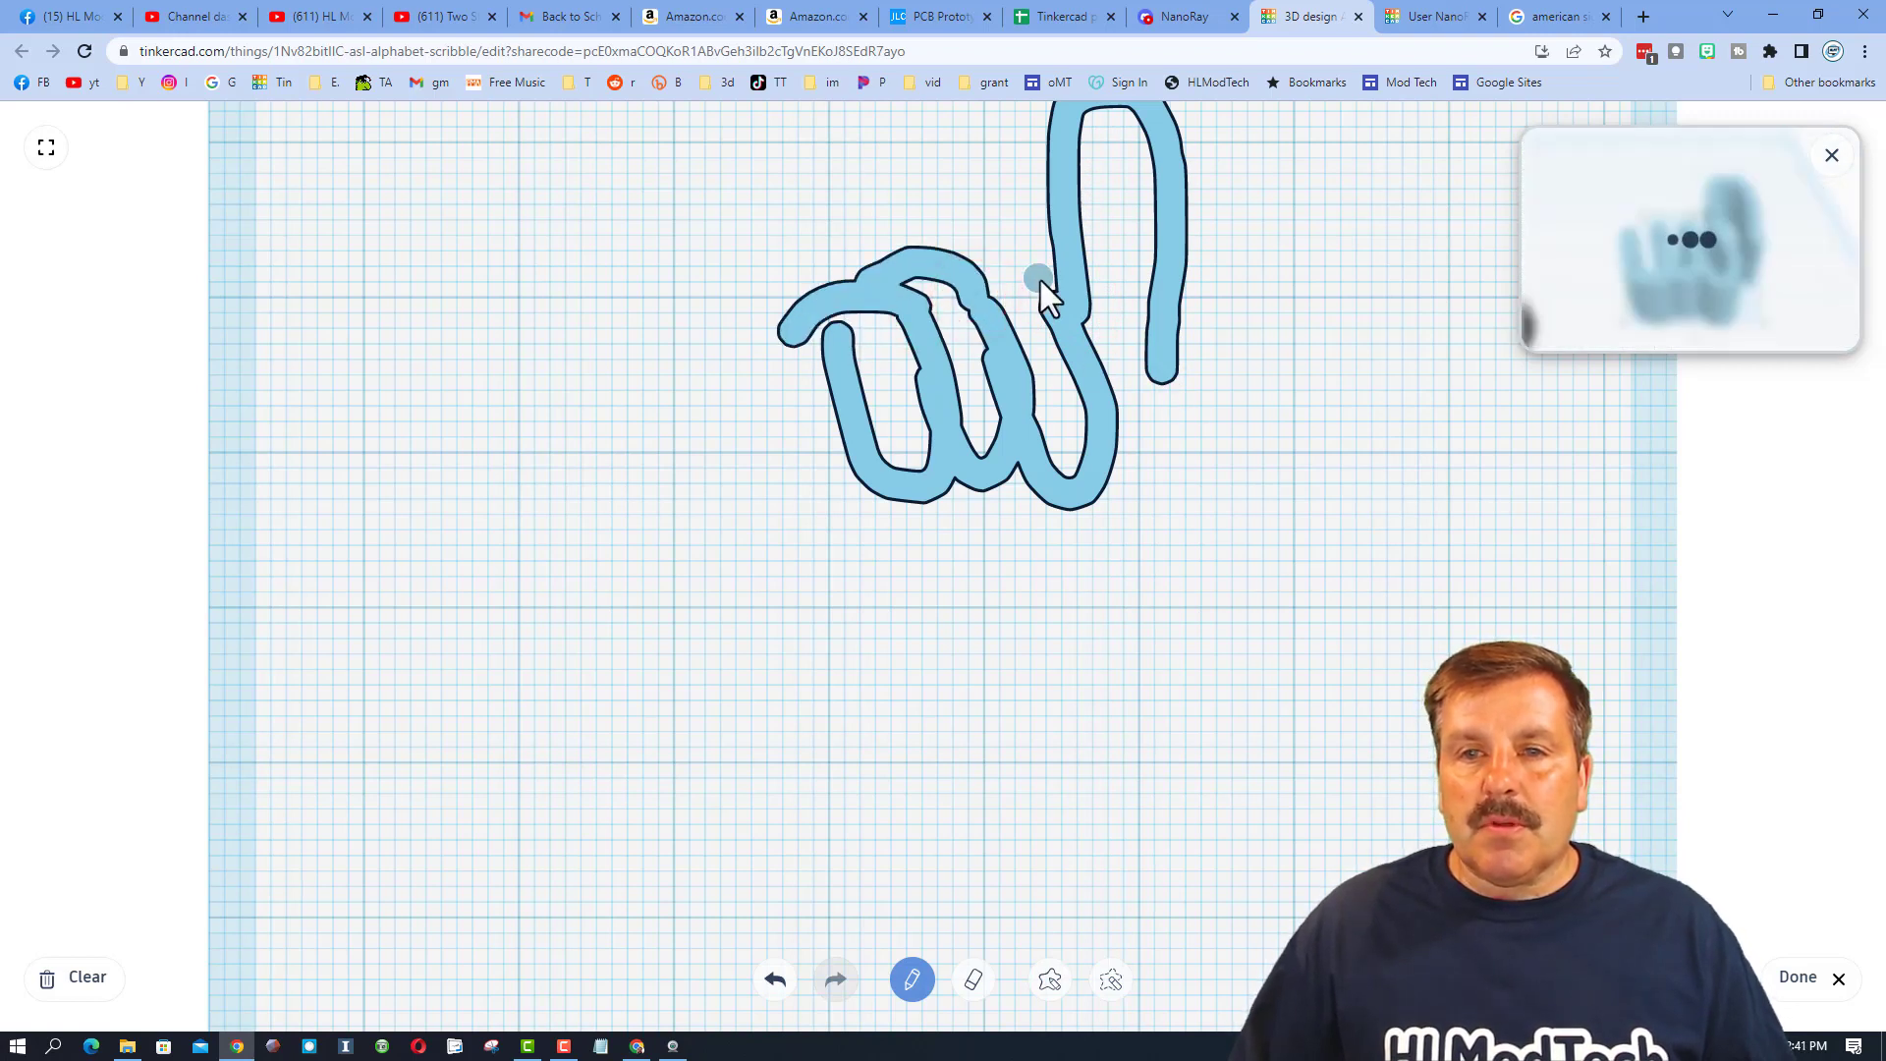
{"action": "left_click_drag", "start_coordinate": [978, 244], "coordinate": [945, 237]}
Draw the palm outline and the thumb across it, fill in the thumb, and finish the scribble.
{"action": "mouse_move", "coordinate": [783, 351]}
{"action": "left_mouse_down"}
{"action": "mouse_move", "coordinate": [819, 517]}
{"action": "mouse_move", "coordinate": [978, 600]}
{"action": "left_mouse_up"}
{"action": "mouse_move", "coordinate": [1197, 495]}
{"action": "left_mouse_down"}
{"action": "mouse_move", "coordinate": [1105, 424]}
{"action": "mouse_move", "coordinate": [1008, 432]}
{"action": "mouse_move", "coordinate": [1110, 515]}
{"action": "left_mouse_up"}
{"action": "left_click_drag", "start_coordinate": [1201, 556], "coordinate": [1201, 556]}
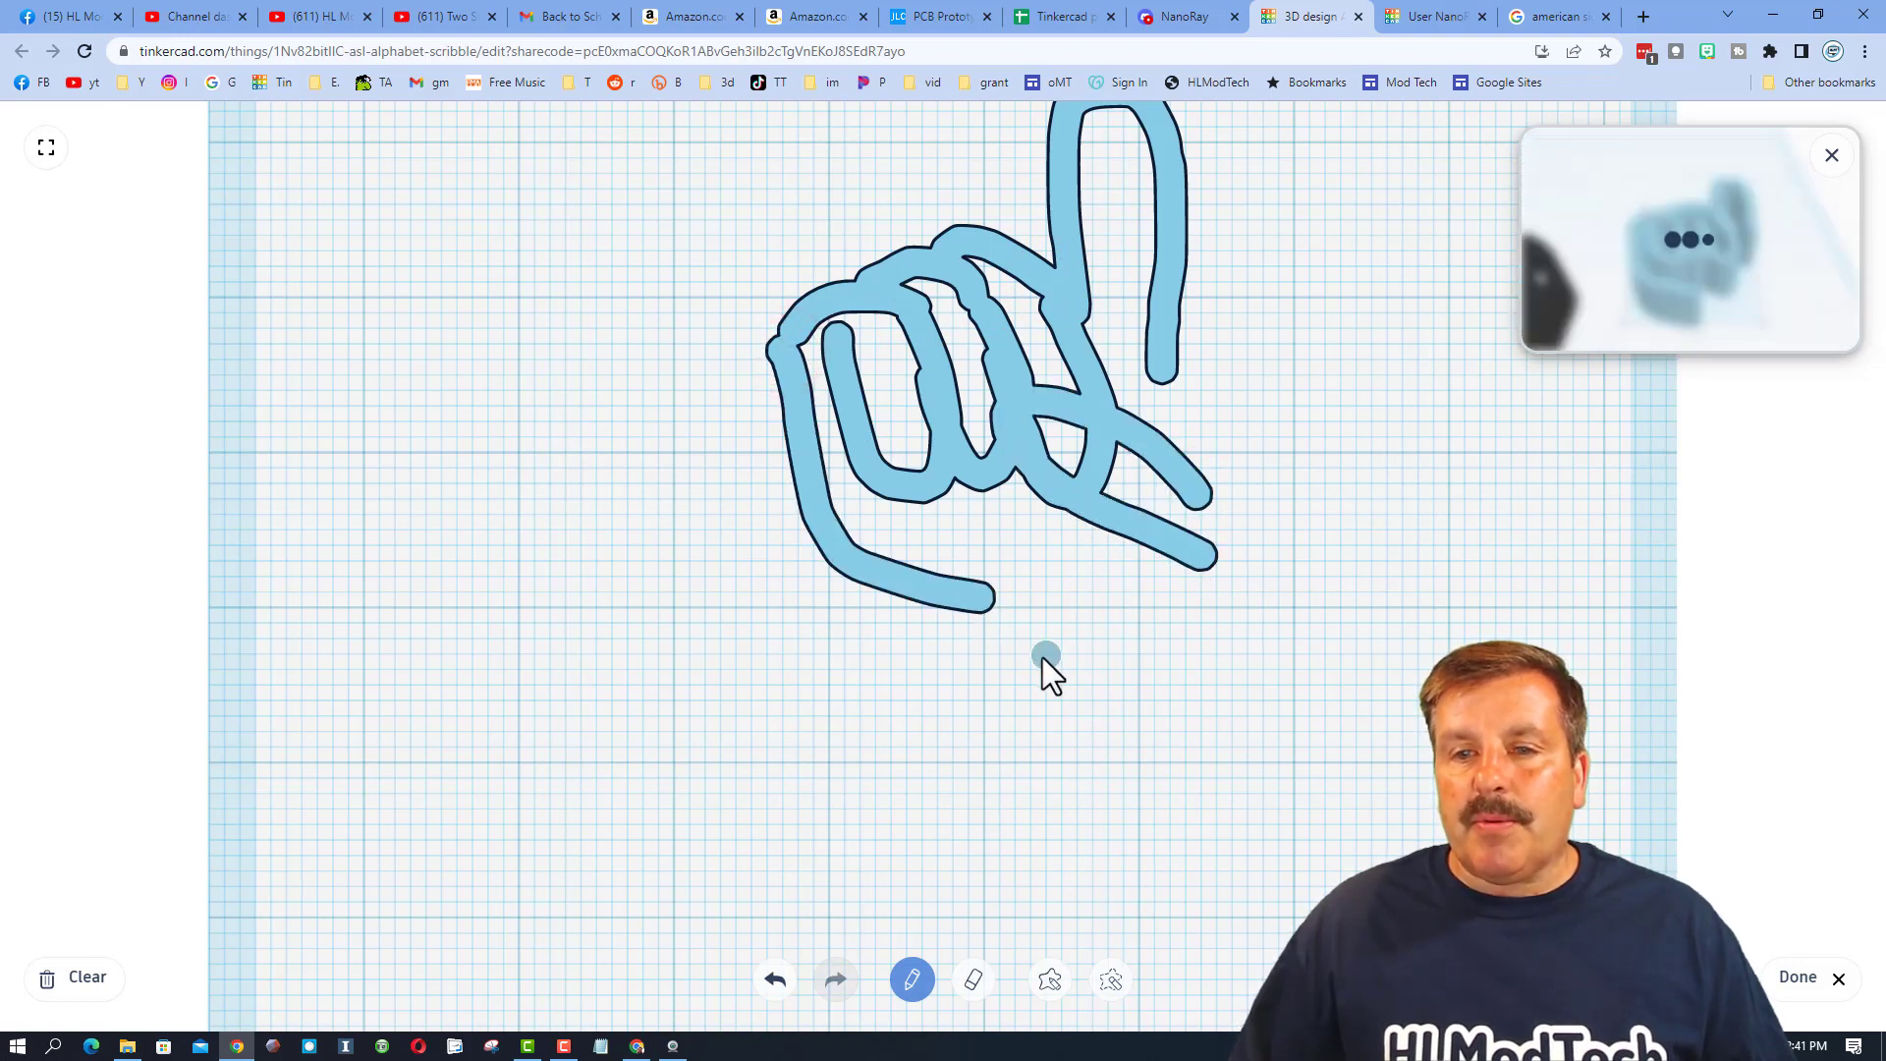
{"action": "mouse_move", "coordinate": [983, 615]}
{"action": "left_mouse_down"}
{"action": "mouse_move", "coordinate": [1200, 568]}
{"action": "mouse_move", "coordinate": [1153, 358]}
{"action": "left_mouse_up"}
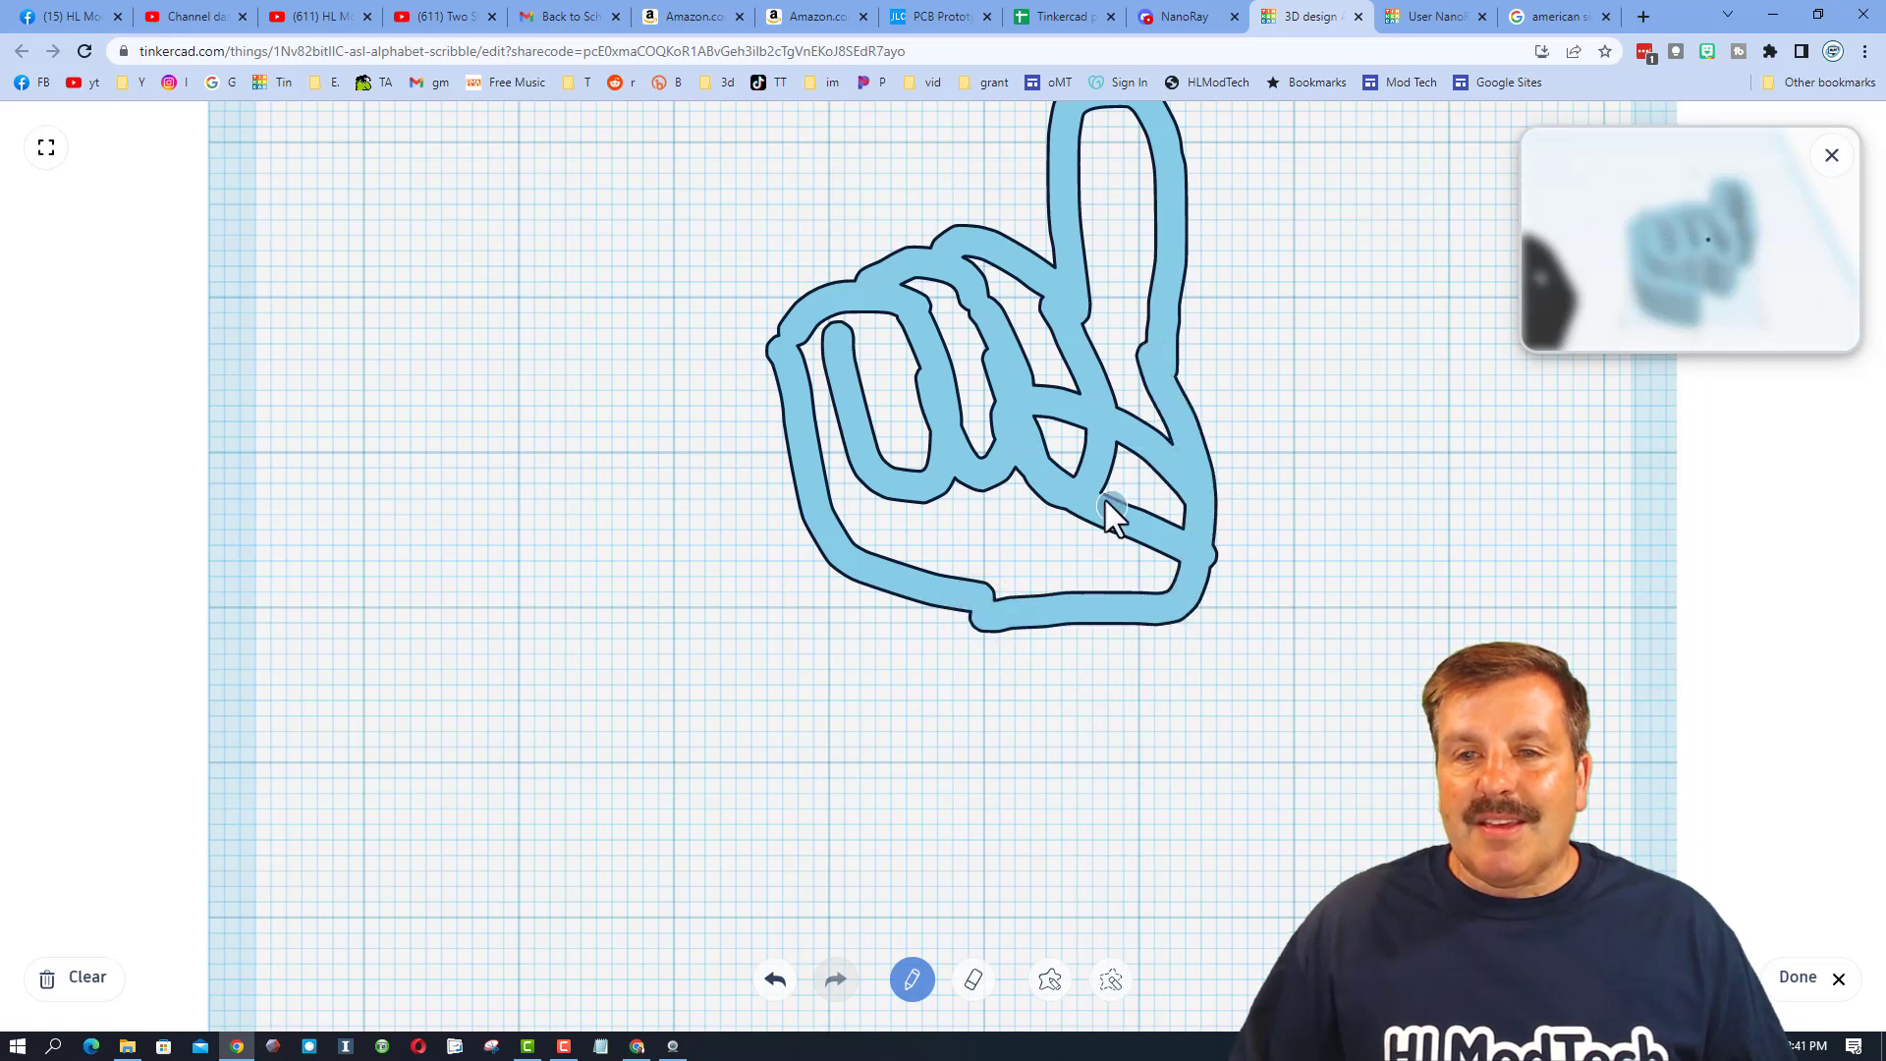
{"action": "mouse_move", "coordinate": [1061, 438]}
{"action": "left_mouse_down"}
{"action": "mouse_move", "coordinate": [1134, 470]}
{"action": "mouse_move", "coordinate": [1147, 497]}
{"action": "left_mouse_up"}
{"action": "left_click", "coordinate": [1798, 977]}
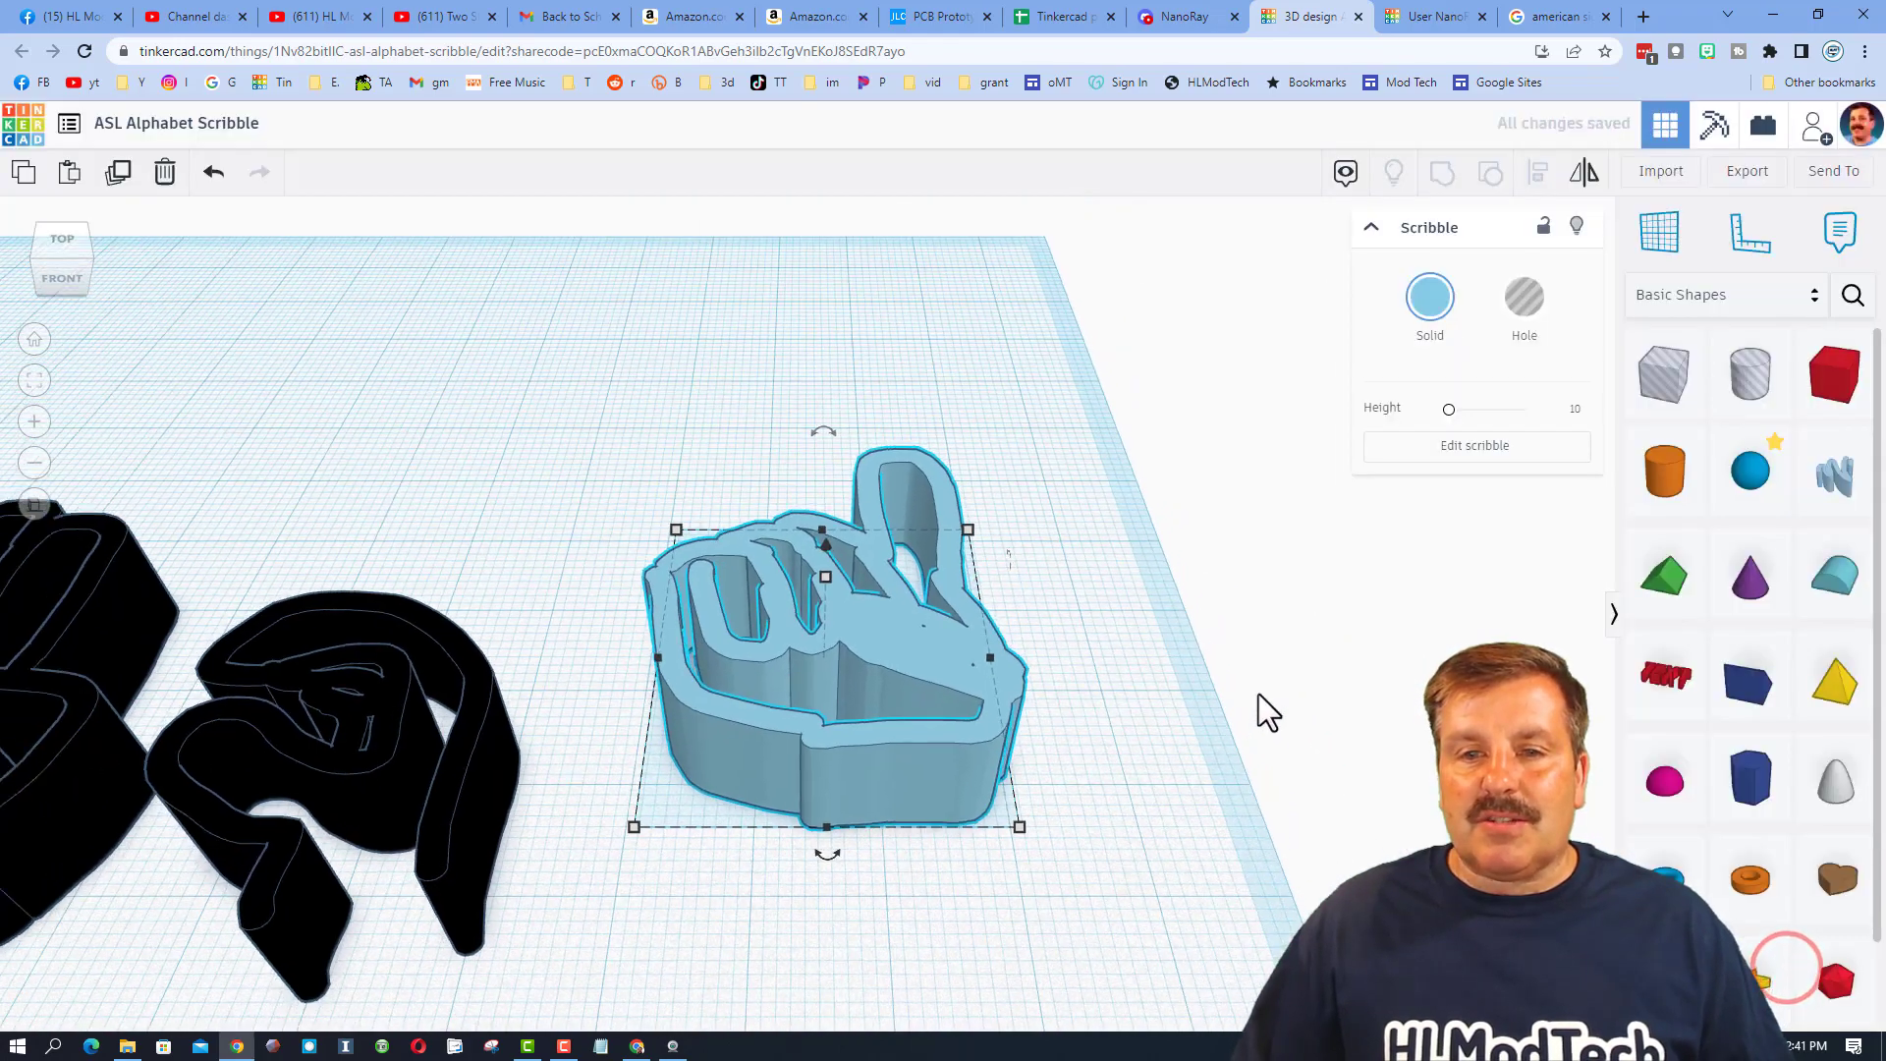
Move the new hand into the row beside the C hand and stretch its length to about 41.83 mm.
{"action": "mouse_move", "coordinate": [846, 688]}
{"action": "left_mouse_down"}
{"action": "mouse_move", "coordinate": [831, 795]}
{"action": "mouse_move", "coordinate": [839, 749]}
{"action": "left_mouse_up"}
{"action": "right_click_drag", "start_coordinate": [839, 750], "coordinate": [838, 917]}
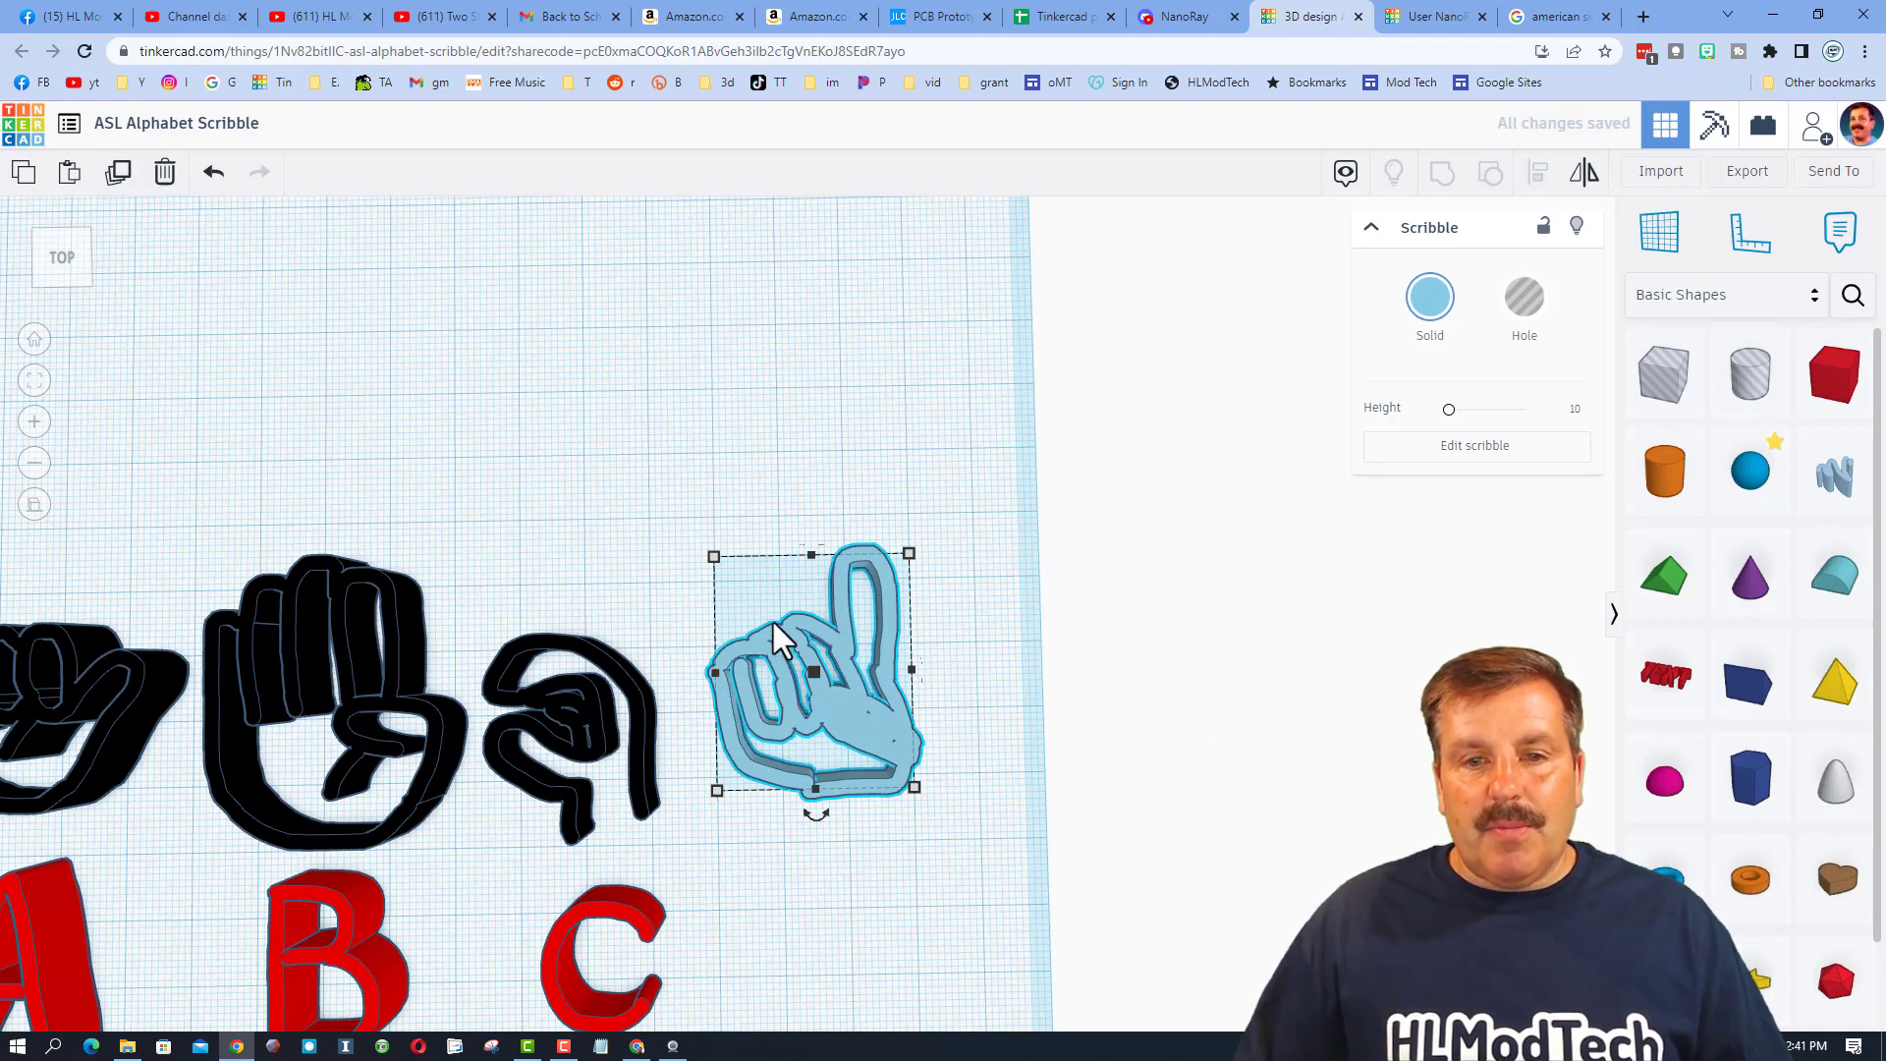
{"action": "scroll", "coordinate": [869, 756], "scroll_direction": "down", "scroll_amount": 3}
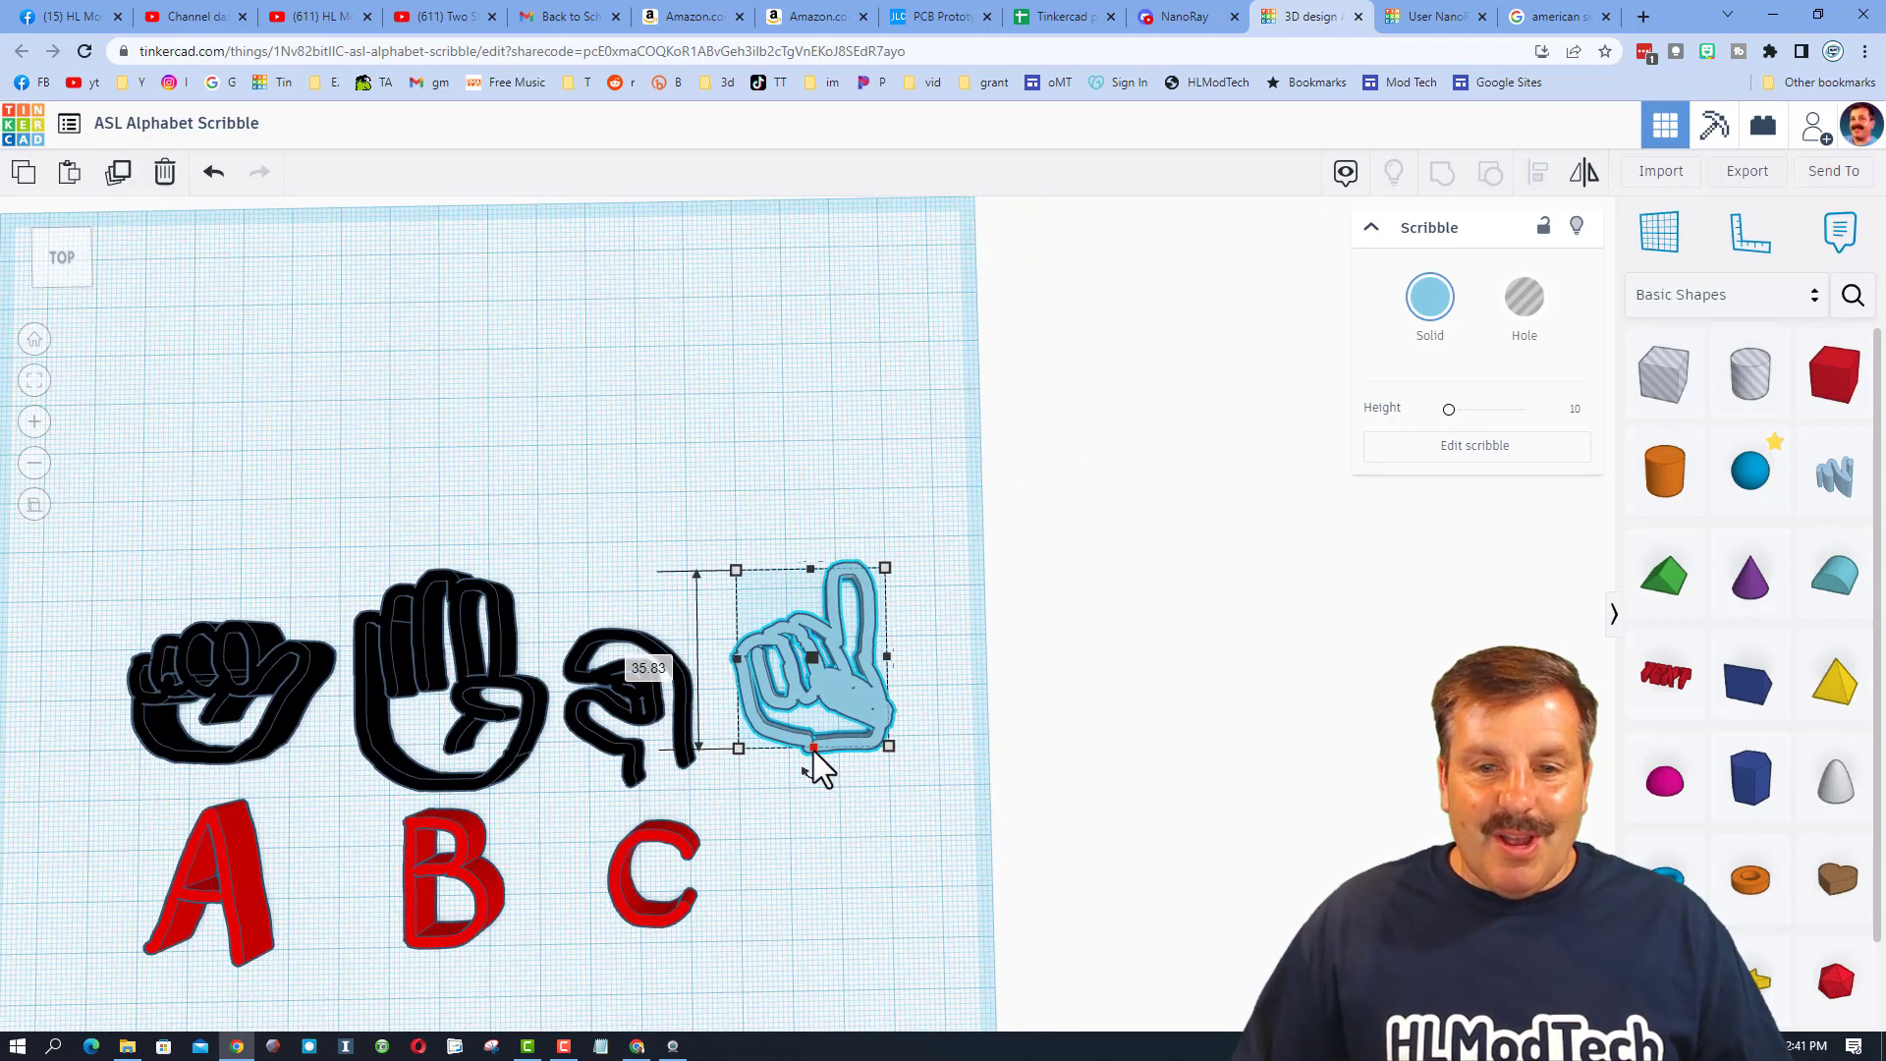
{"action": "mouse_move", "coordinate": [813, 750]}
{"action": "left_mouse_down"}
{"action": "mouse_move", "coordinate": [809, 800]}
{"action": "mouse_move", "coordinate": [814, 778]}
{"action": "left_mouse_up"}
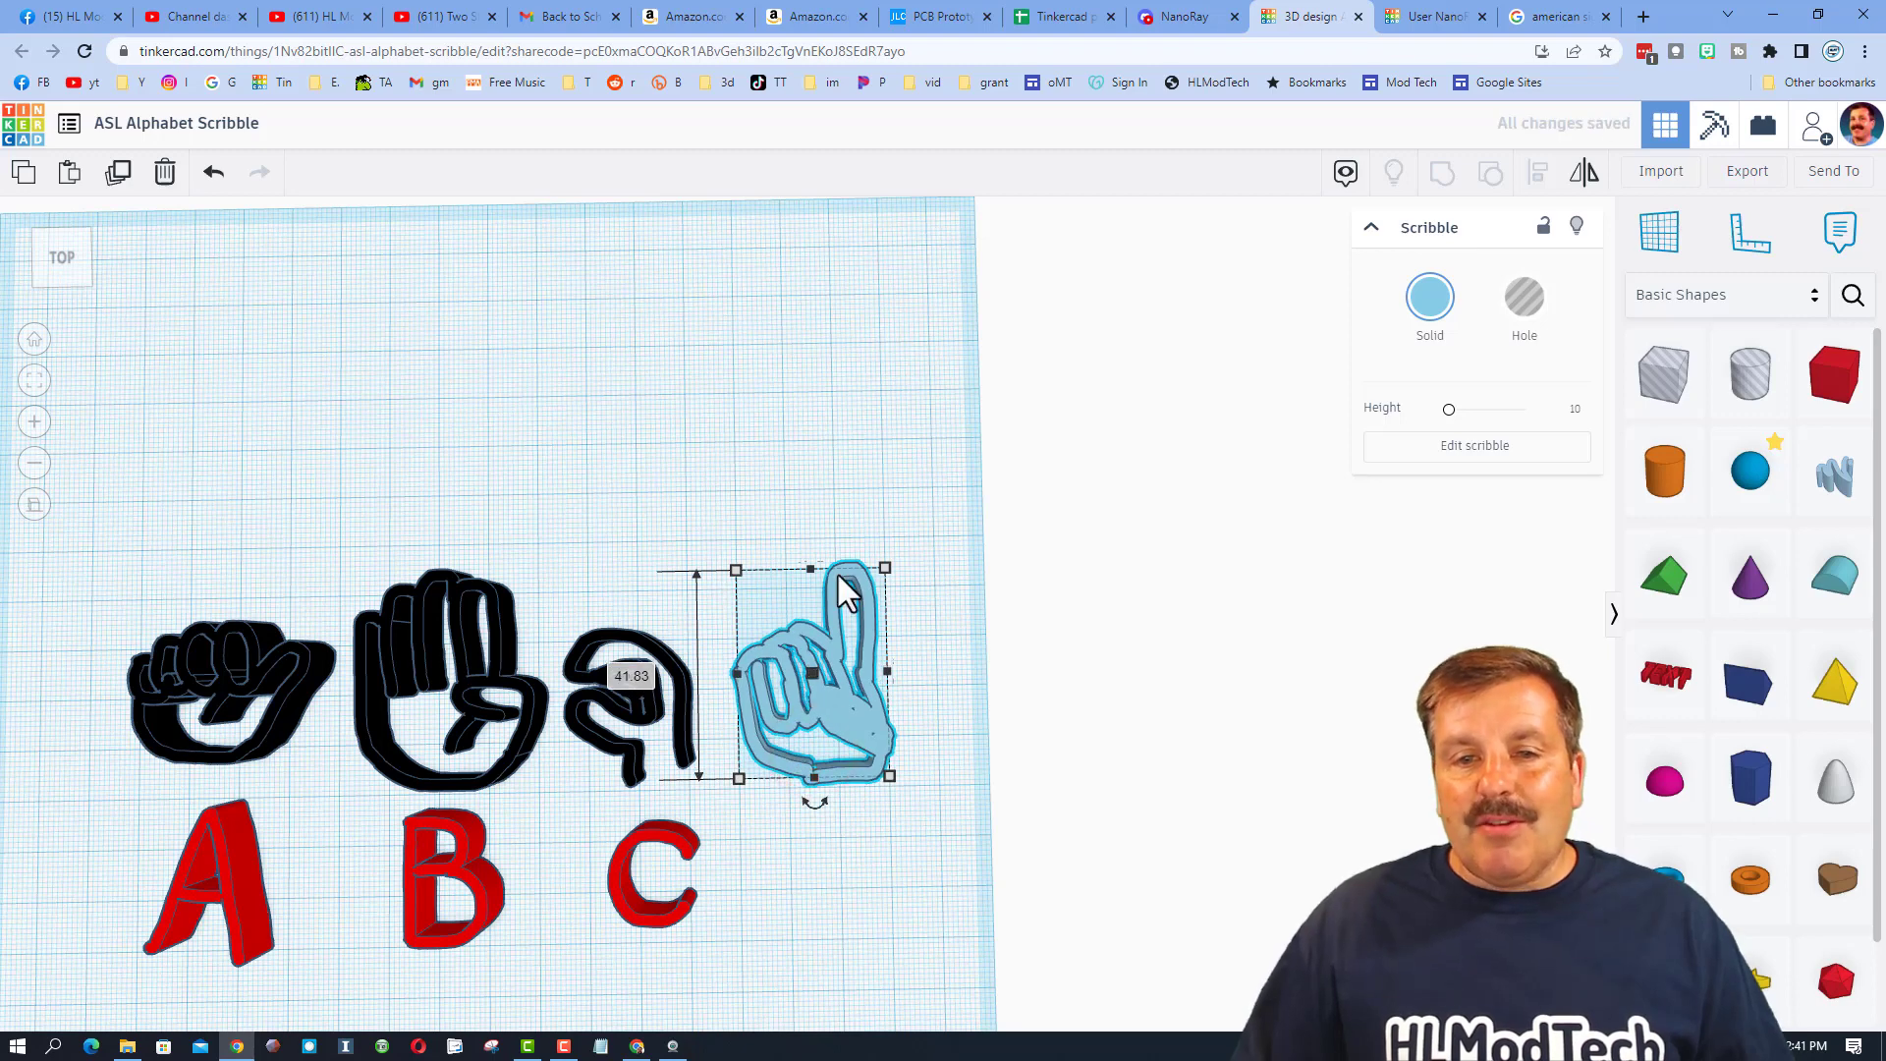
Reopen the hand scribble and cut the bulge off the outer edge of the palm with the shape eraser.
{"action": "double_click", "coordinate": [825, 684]}
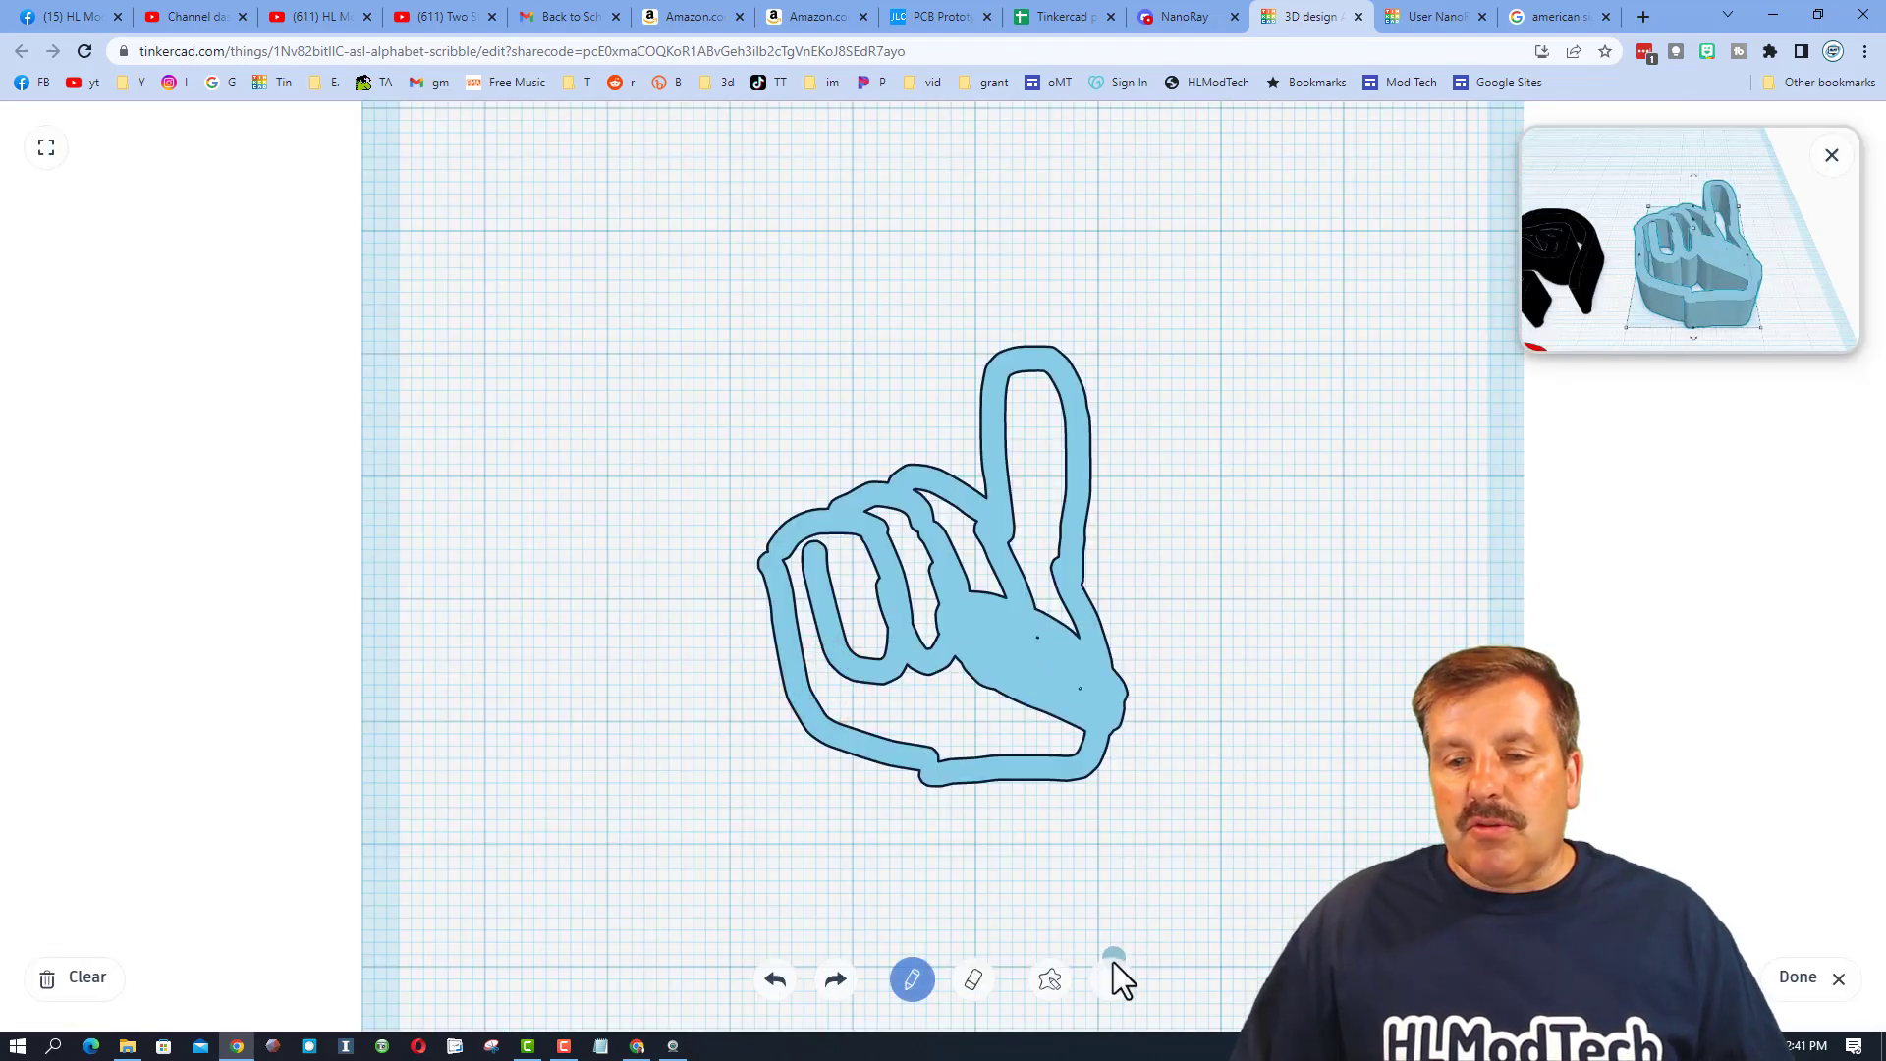
{"action": "left_click", "coordinate": [1112, 979]}
{"action": "left_click", "coordinate": [1105, 619]}
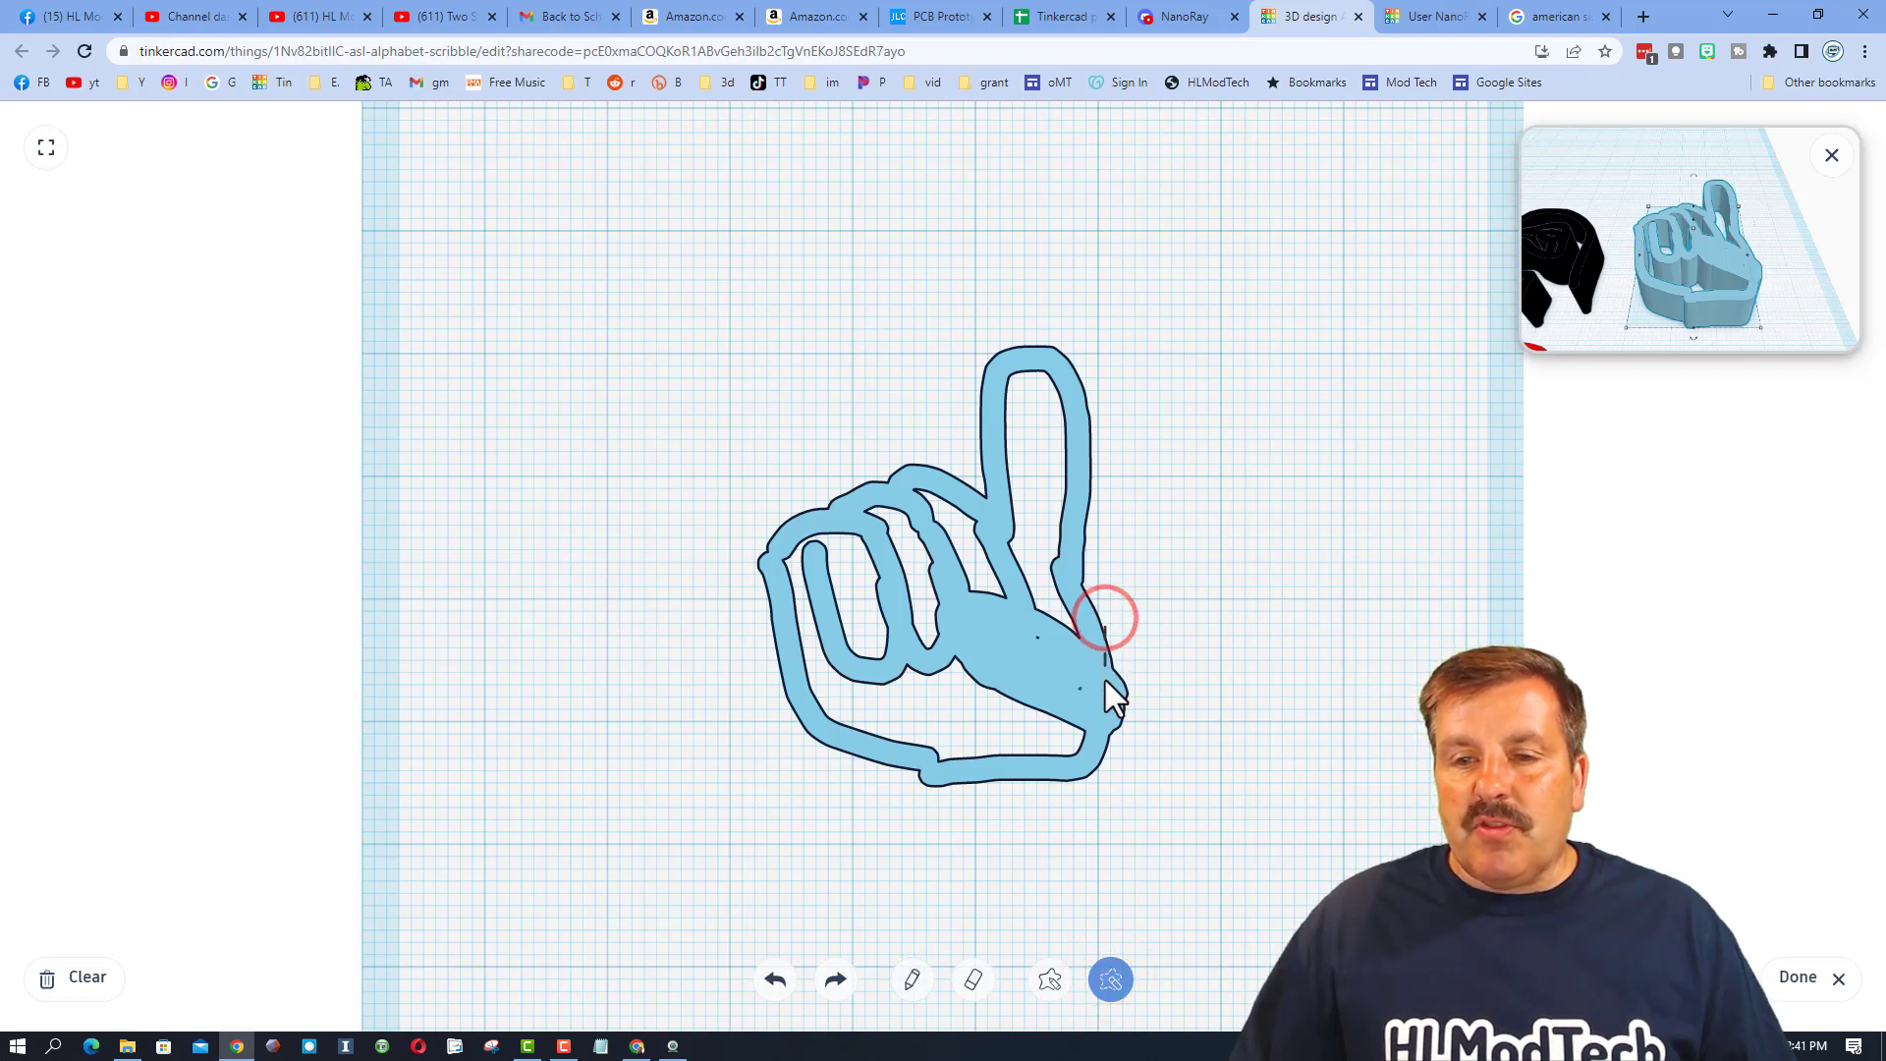
{"action": "left_click_drag", "start_coordinate": [1140, 746], "coordinate": [1138, 732]}
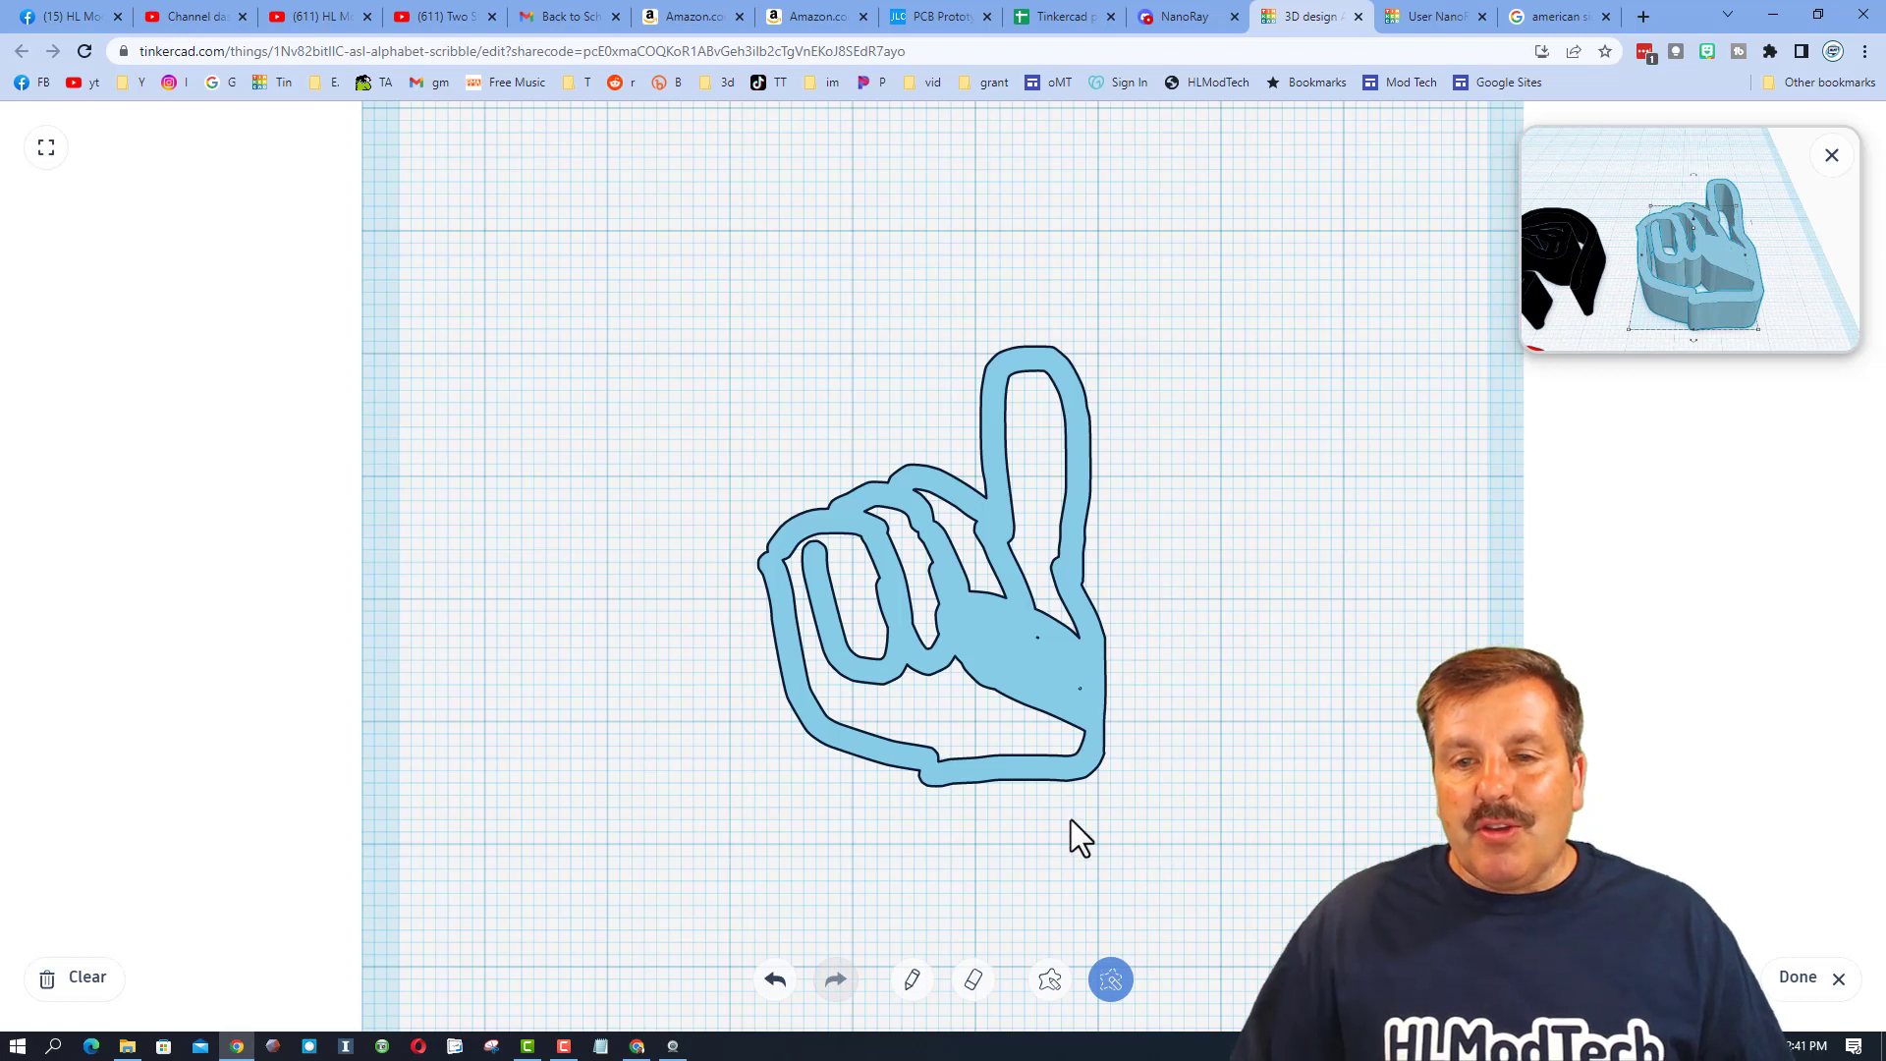
{"action": "left_click", "coordinate": [1783, 983]}
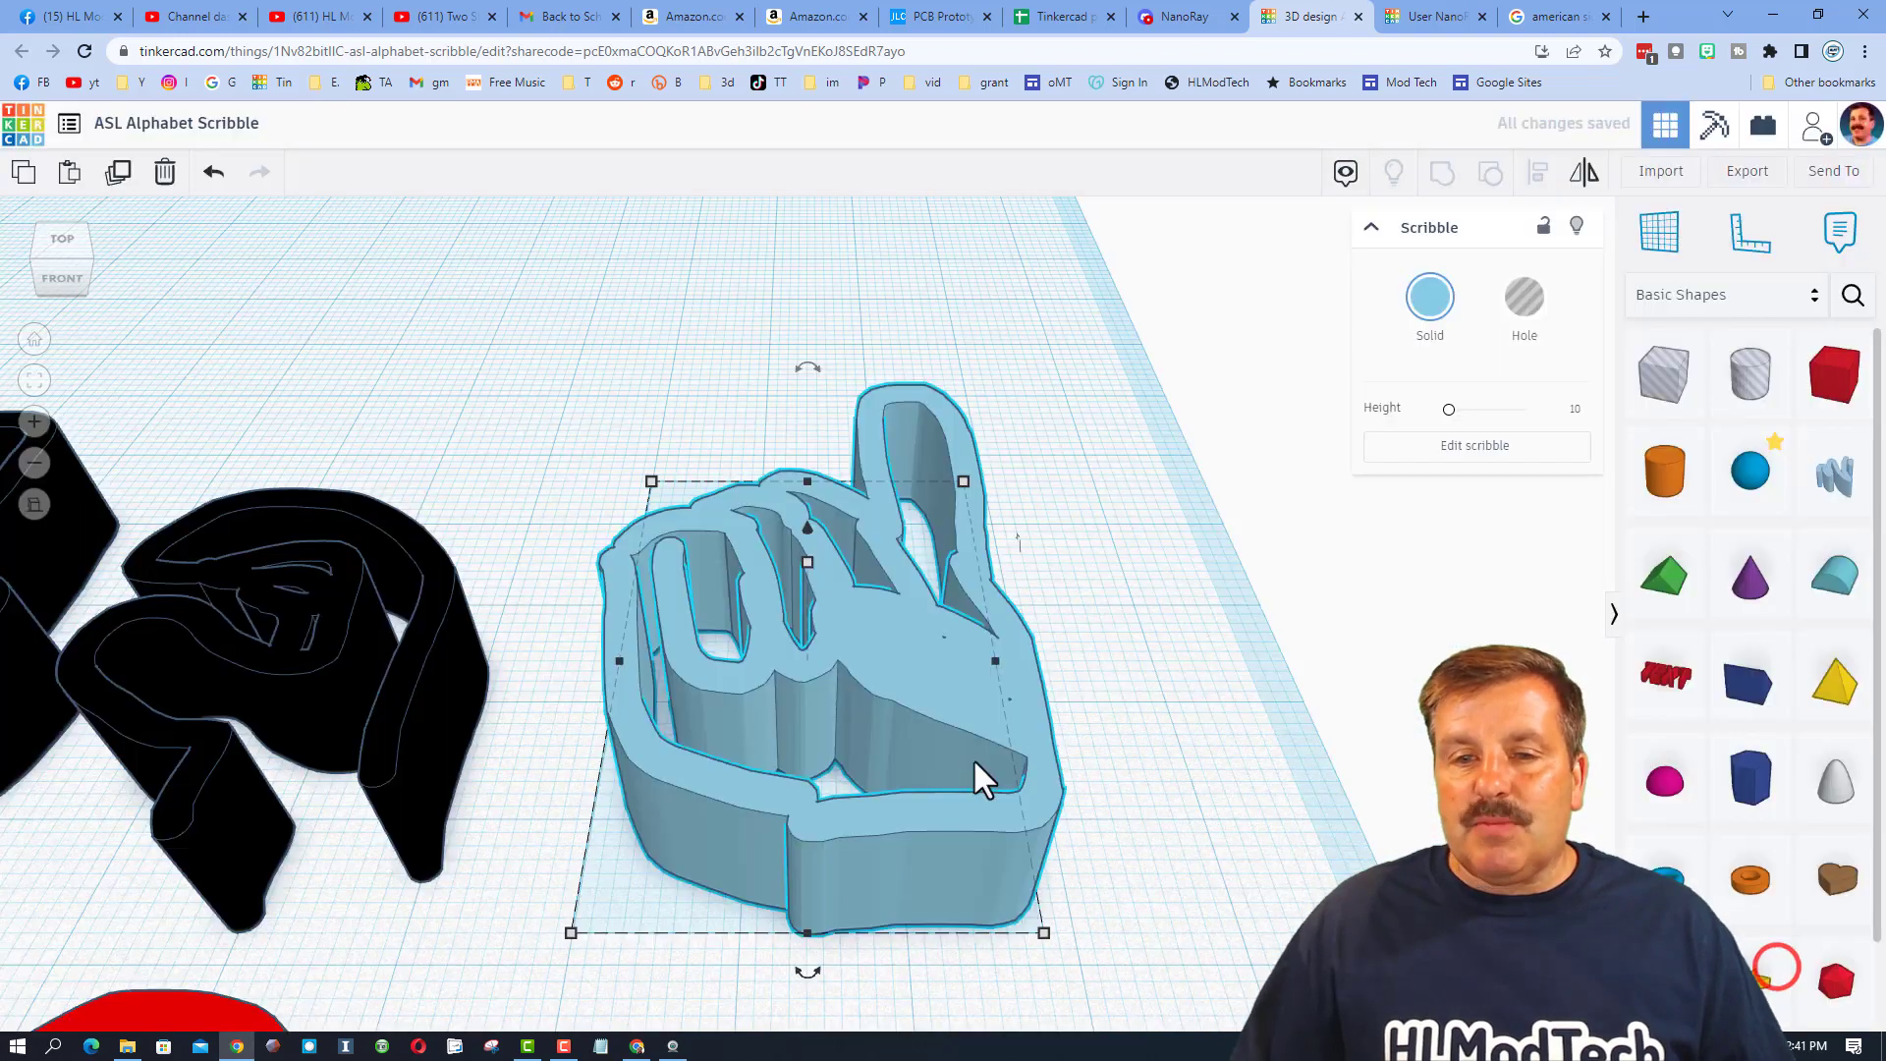
Colour the new hand solid black with the custom hex value 000000.
{"action": "left_click", "coordinate": [1433, 296]}
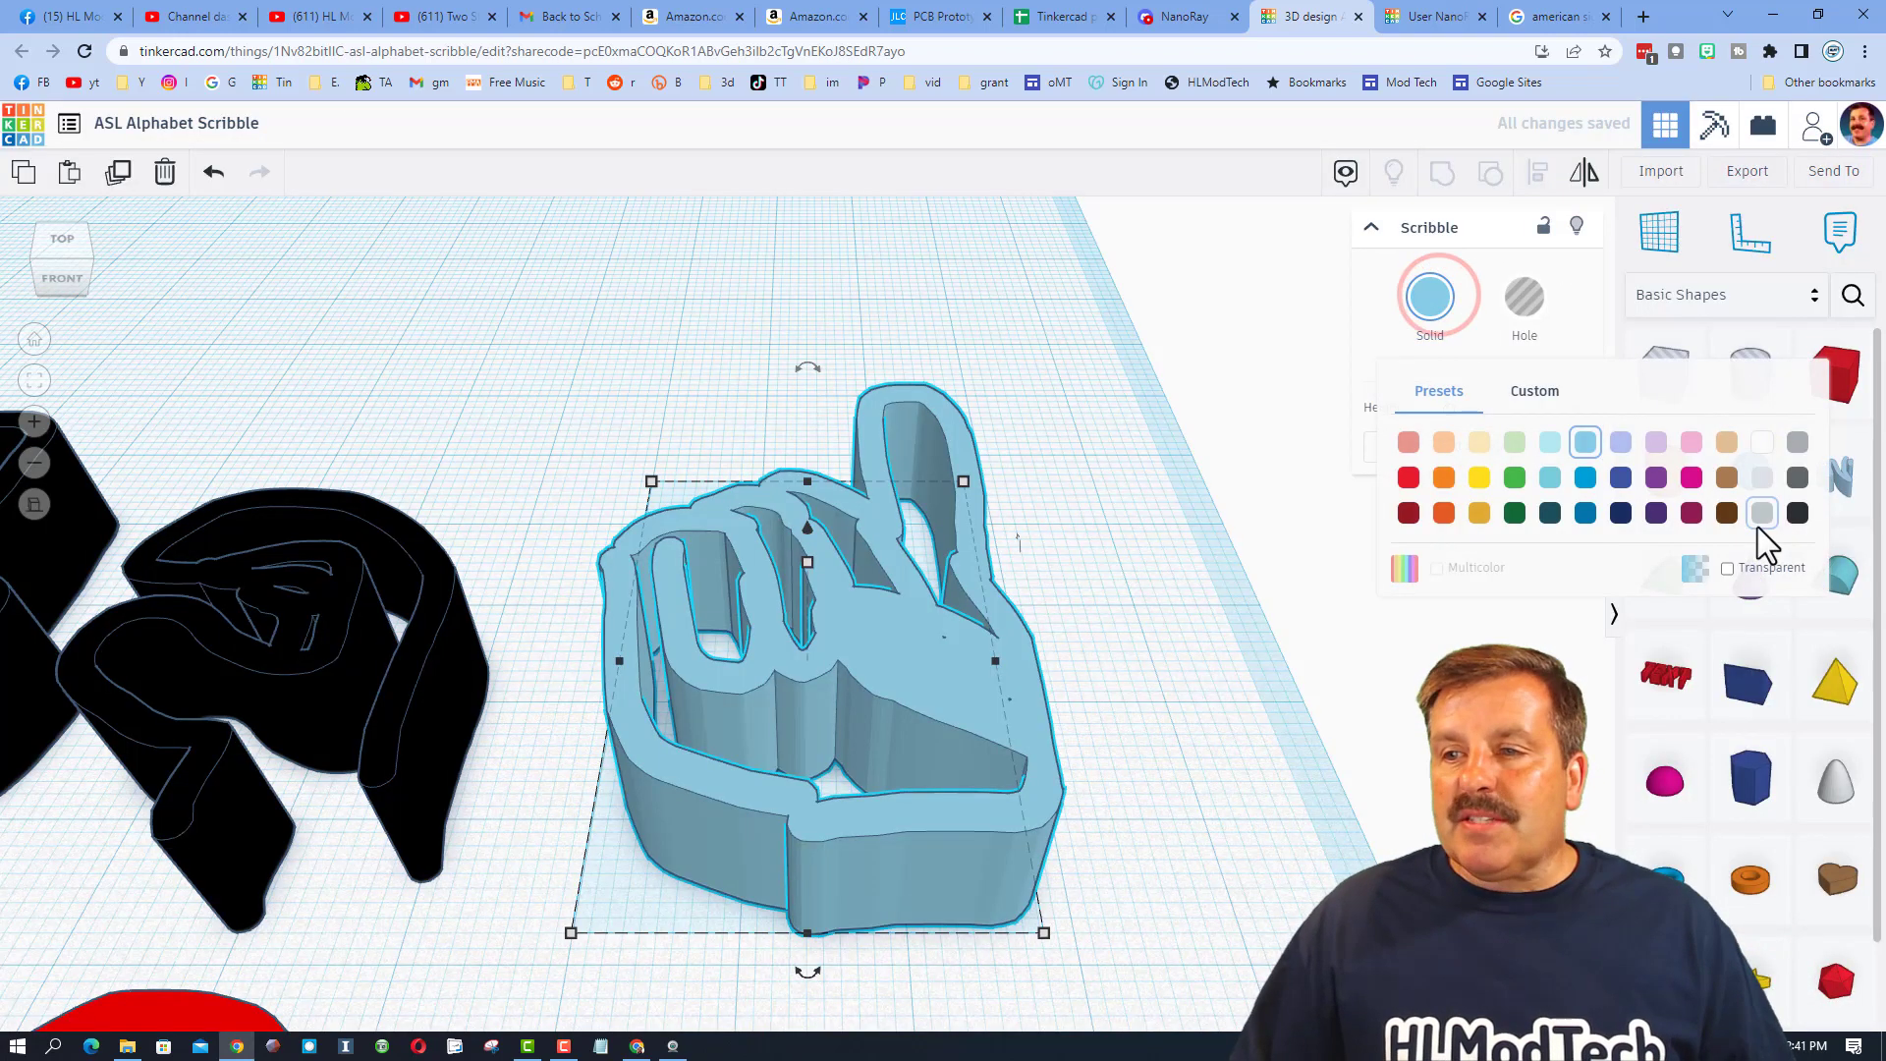
{"action": "left_click", "coordinate": [1798, 513]}
{"action": "scroll", "coordinate": [1124, 757], "scroll_direction": "down", "scroll_amount": 5}
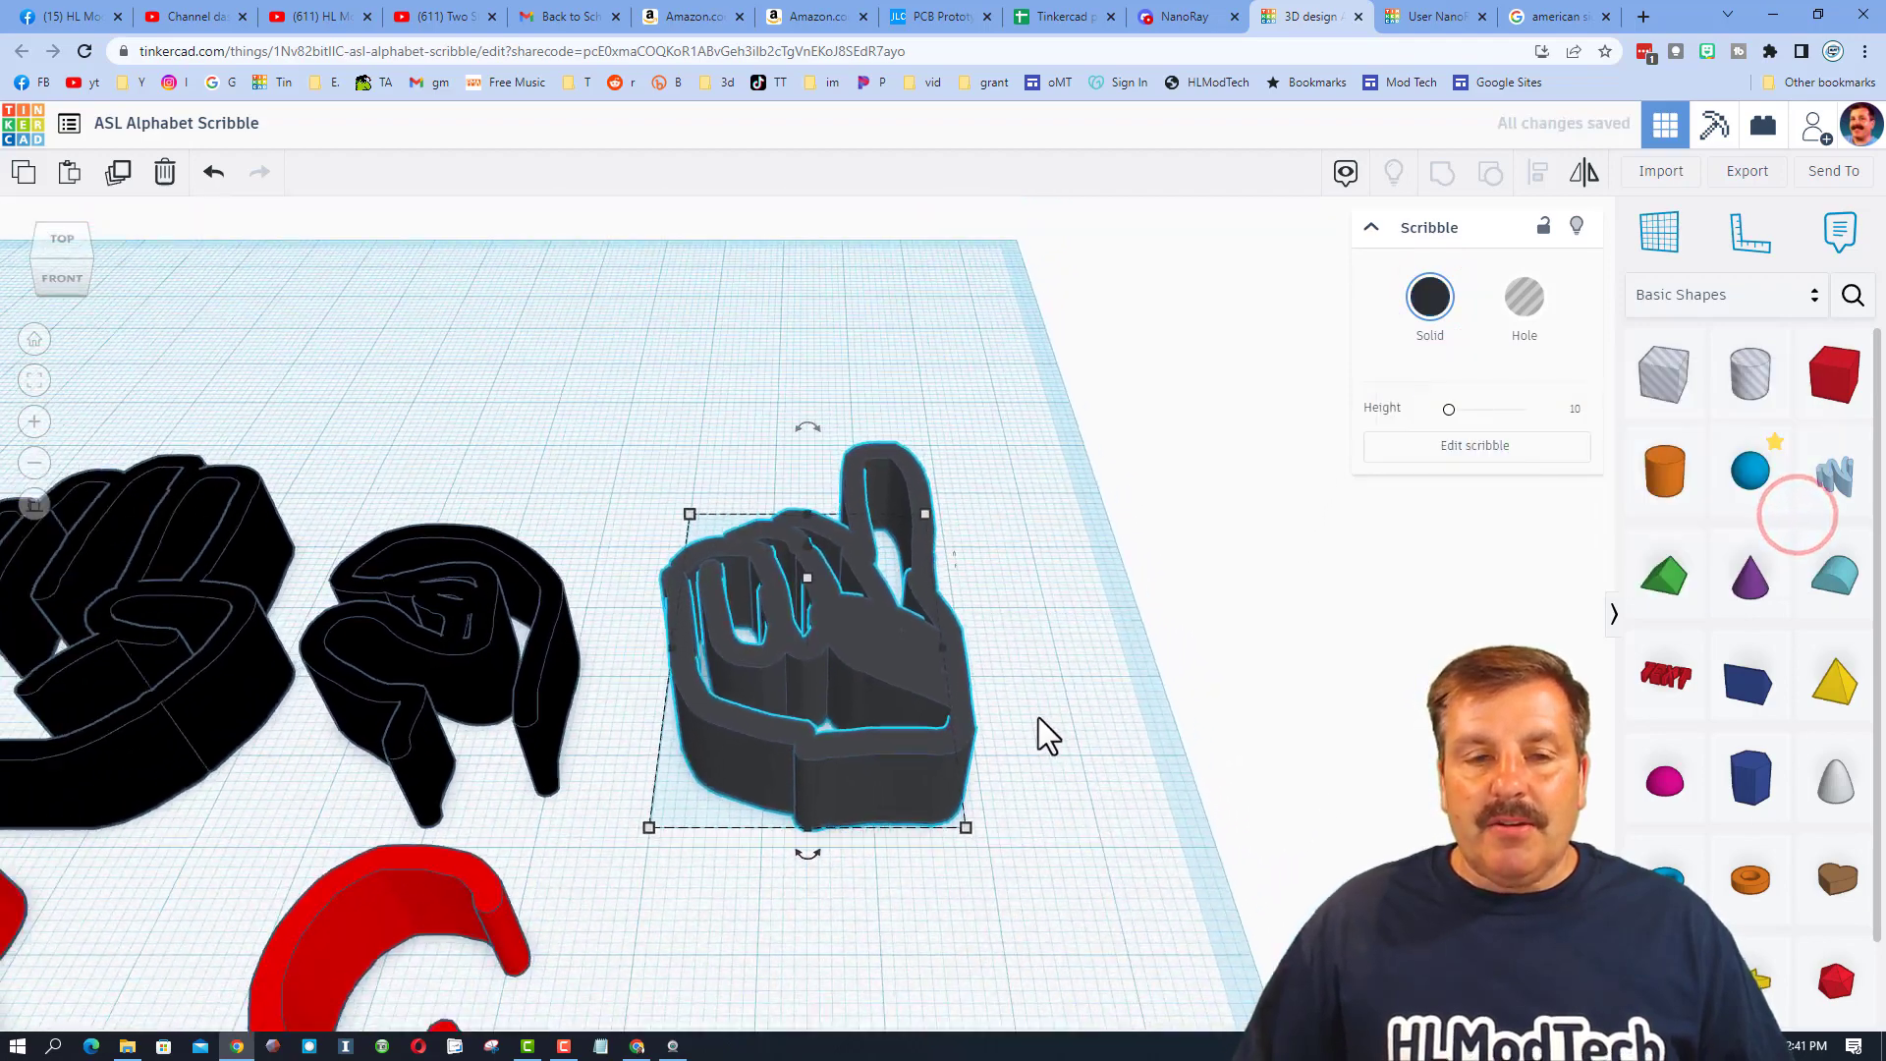
{"action": "left_click", "coordinate": [865, 649]}
{"action": "left_click", "coordinate": [1434, 297]}
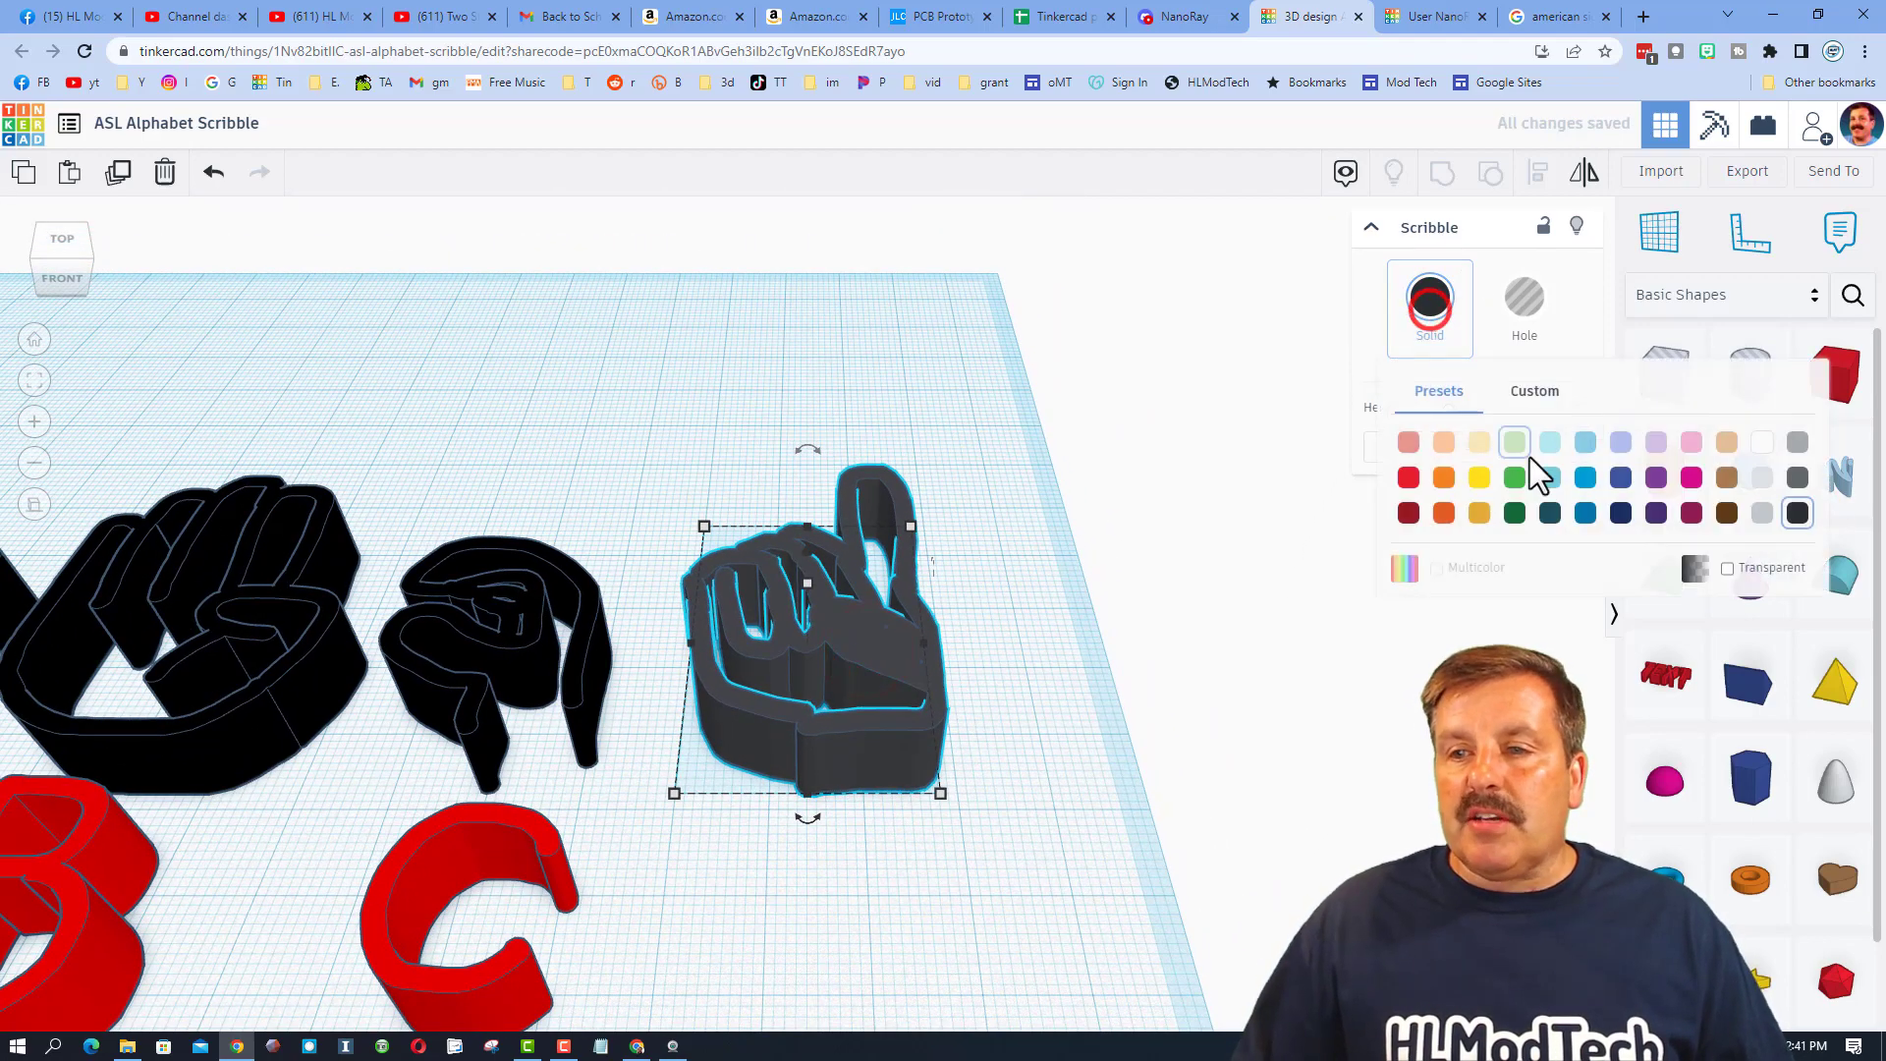
{"action": "left_click", "coordinate": [1515, 390]}
{"action": "left_click_drag", "start_coordinate": [1564, 570], "coordinate": [1512, 640]}
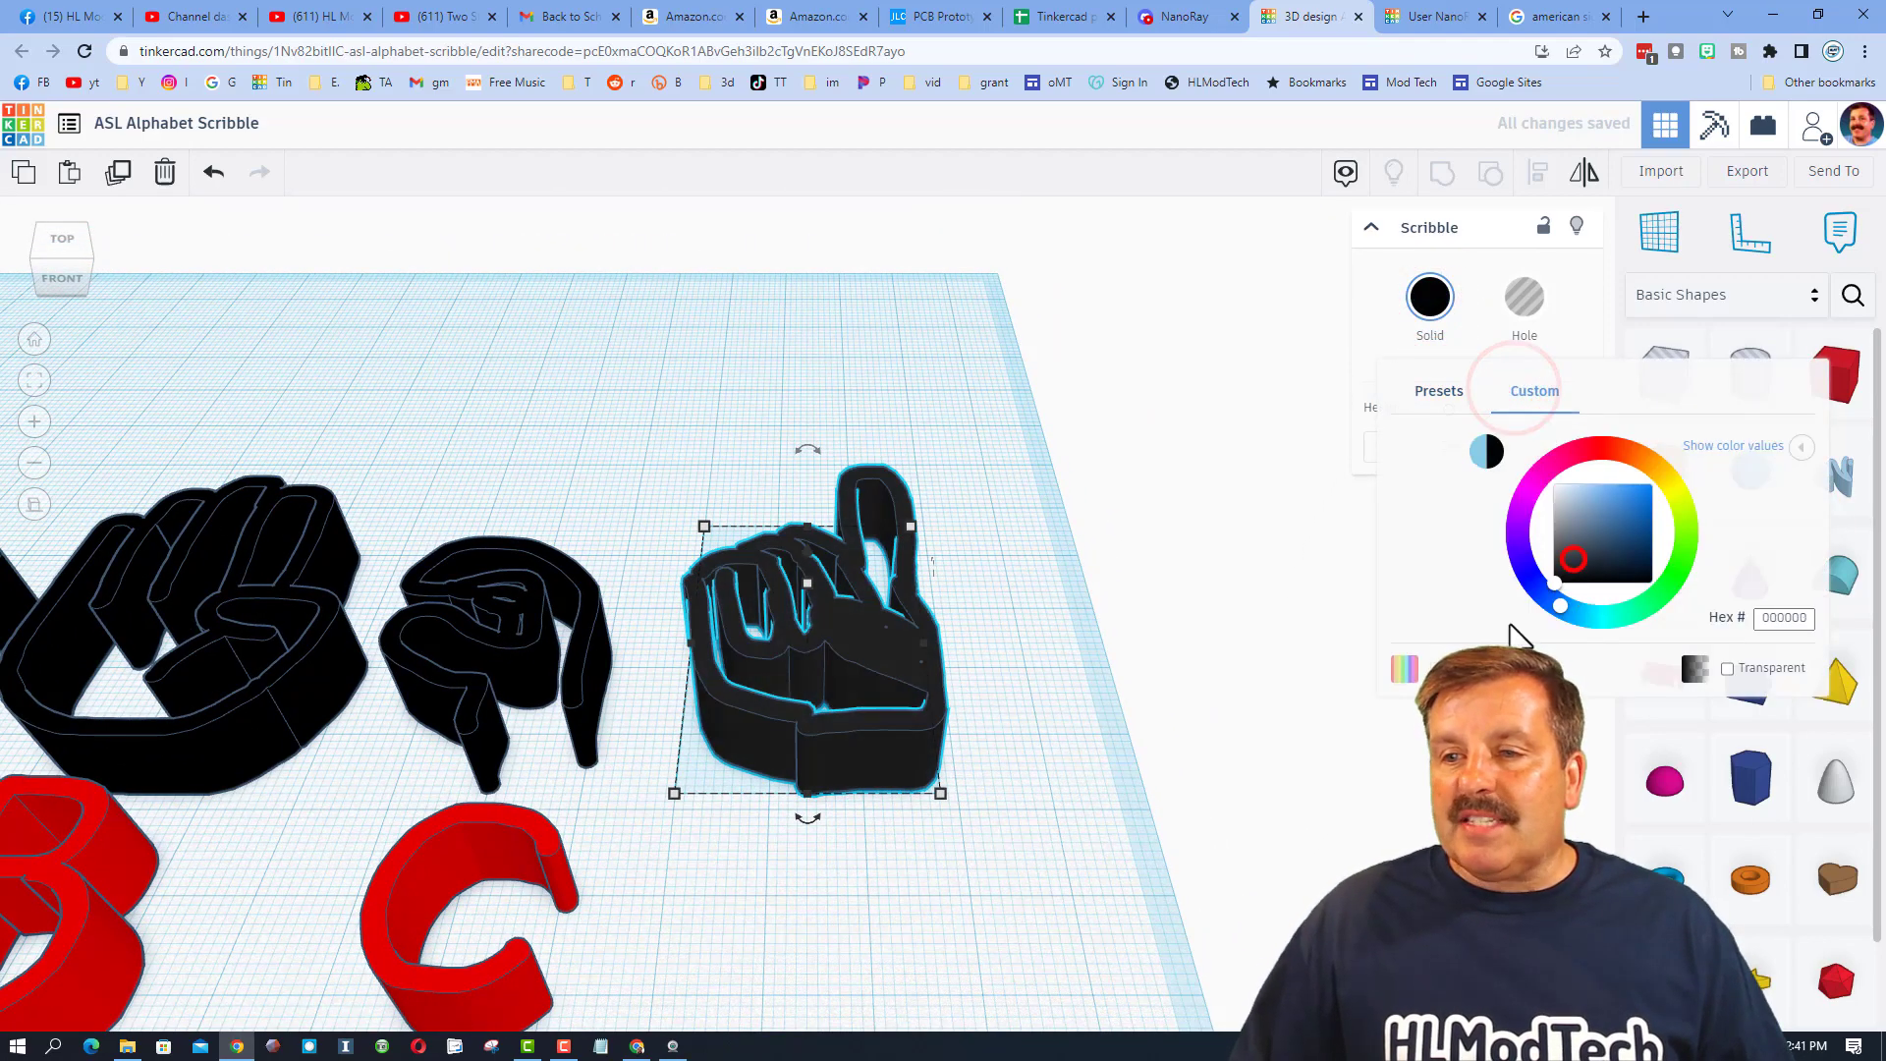
{"action": "left_click", "coordinate": [977, 825]}
Nudge the black D hand about 2 mm closer to the C hand and about 2 mm lower in the row.
{"action": "right_click_drag", "start_coordinate": [974, 816], "coordinate": [981, 934]}
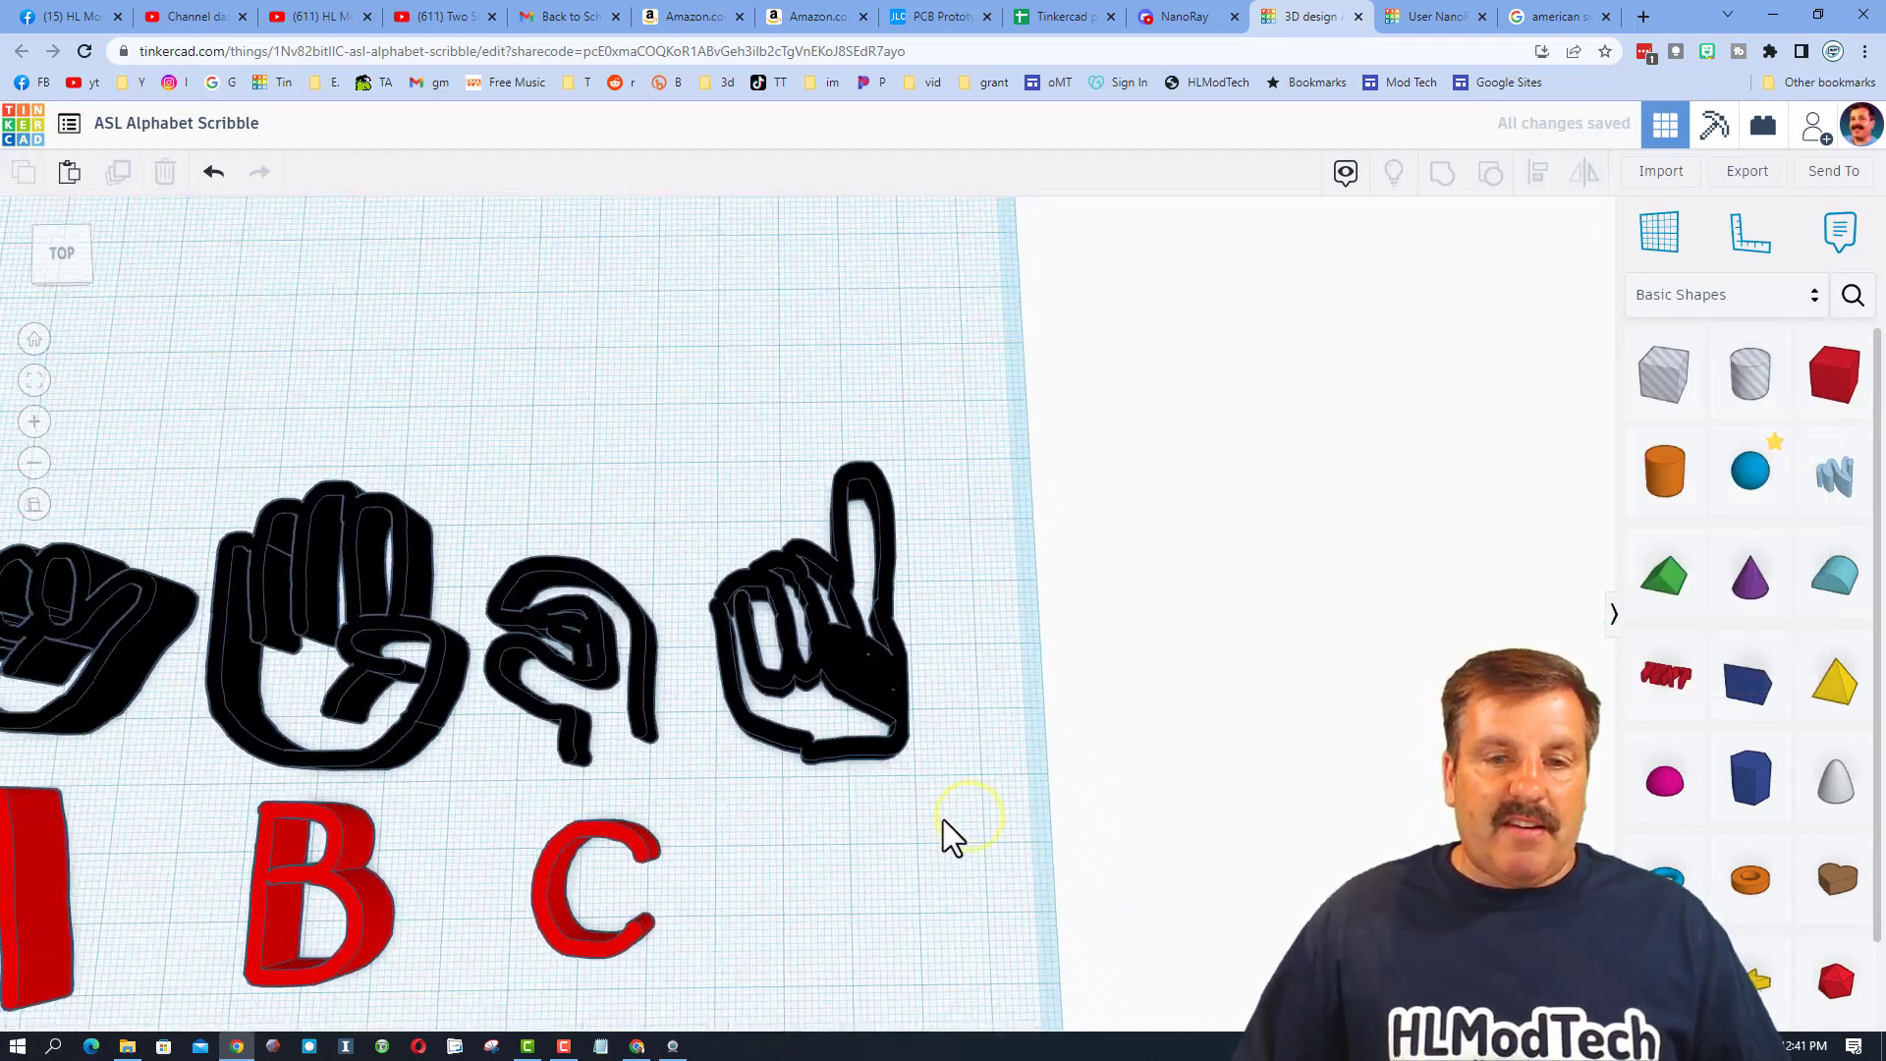
{"action": "mouse_move", "coordinate": [852, 796]}
{"action": "right_mouse_down"}
{"action": "mouse_move", "coordinate": [850, 835]}
{"action": "mouse_move", "coordinate": [835, 786]}
{"action": "right_mouse_up"}
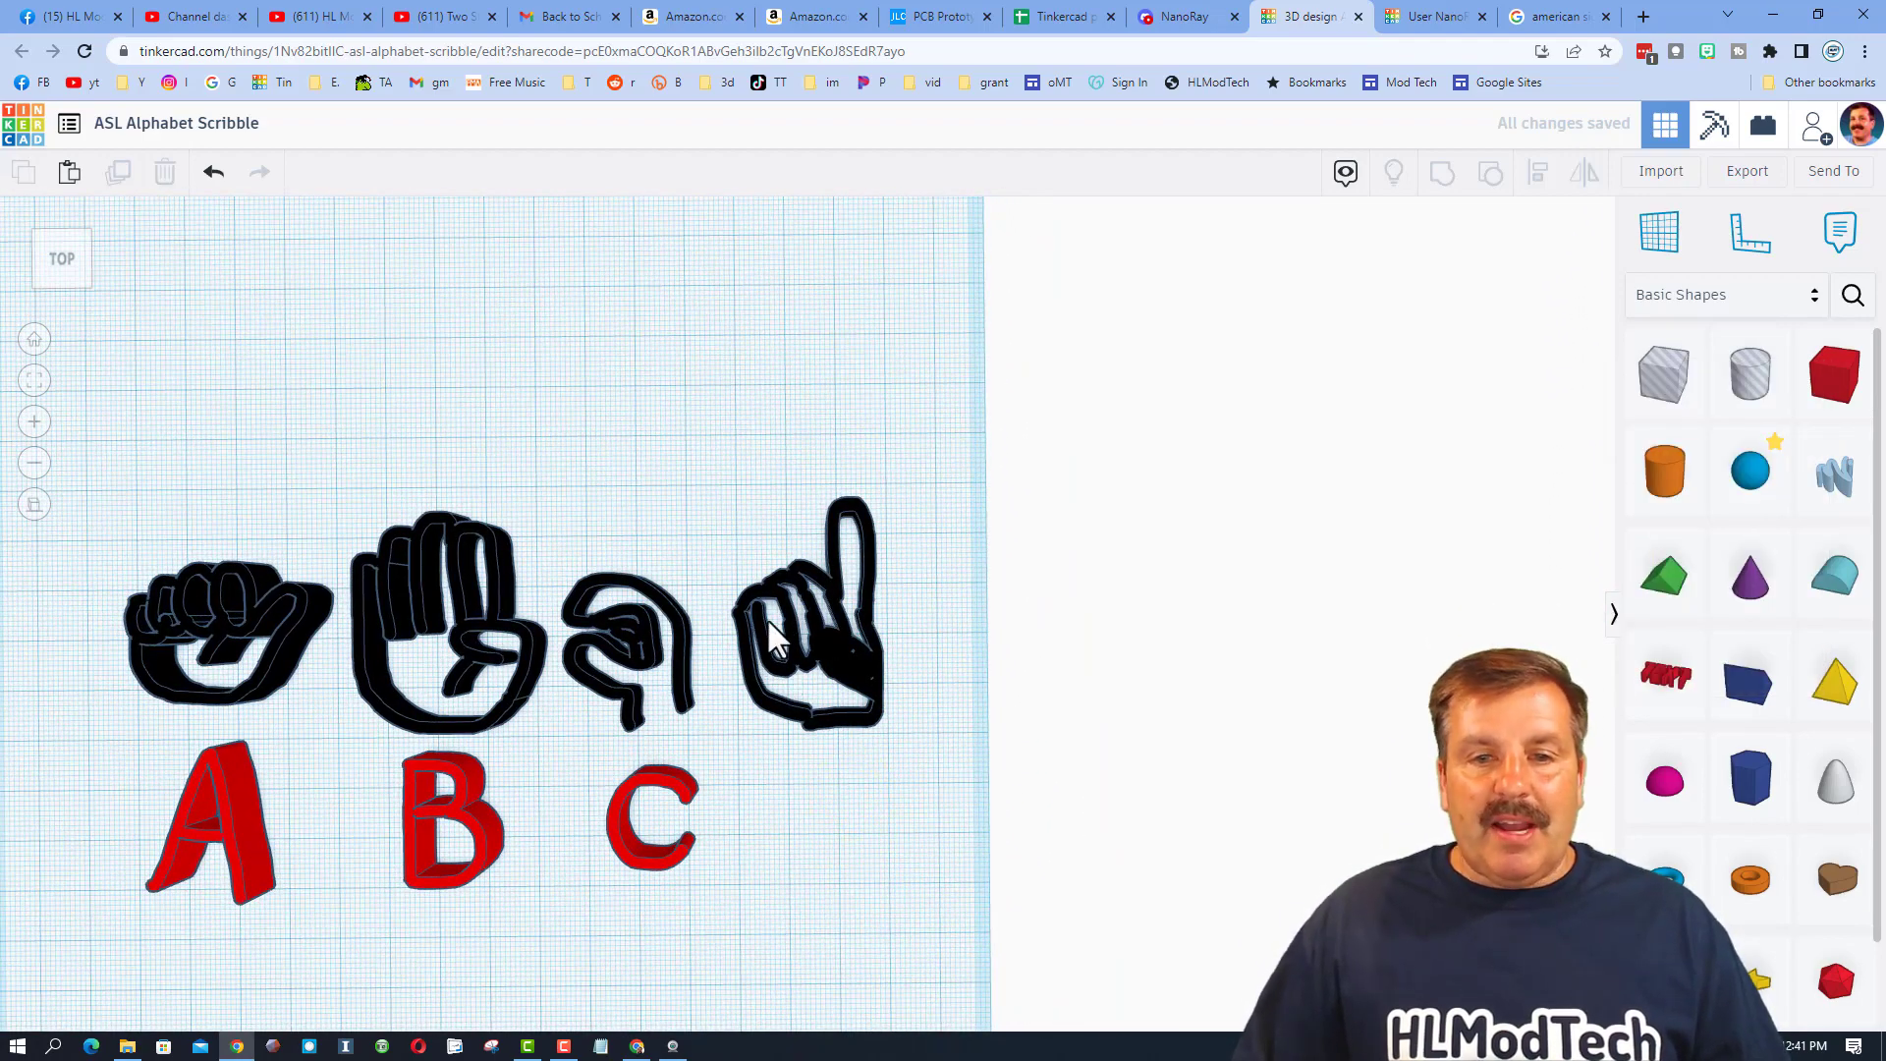
{"action": "left_click_drag", "start_coordinate": [798, 649], "coordinate": [806, 671]}
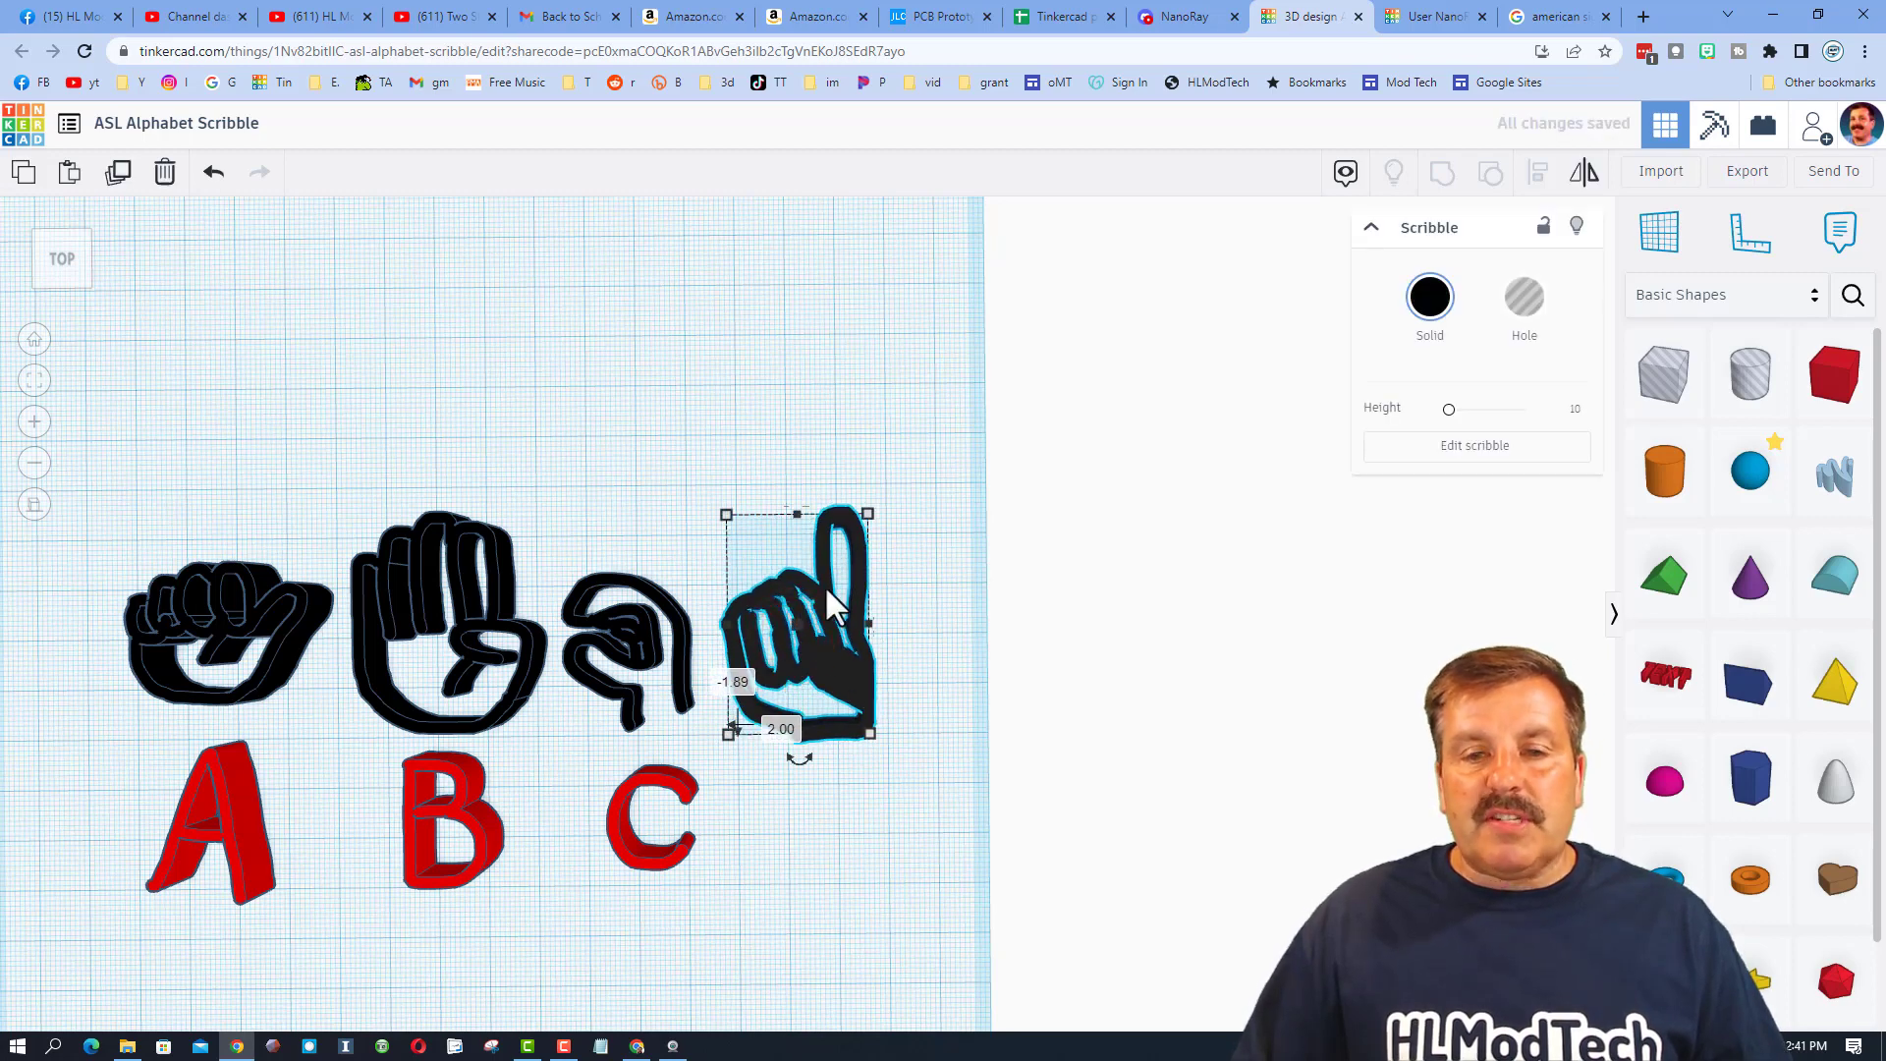
{"action": "scroll", "coordinate": [853, 702], "scroll_direction": "down", "scroll_amount": 2}
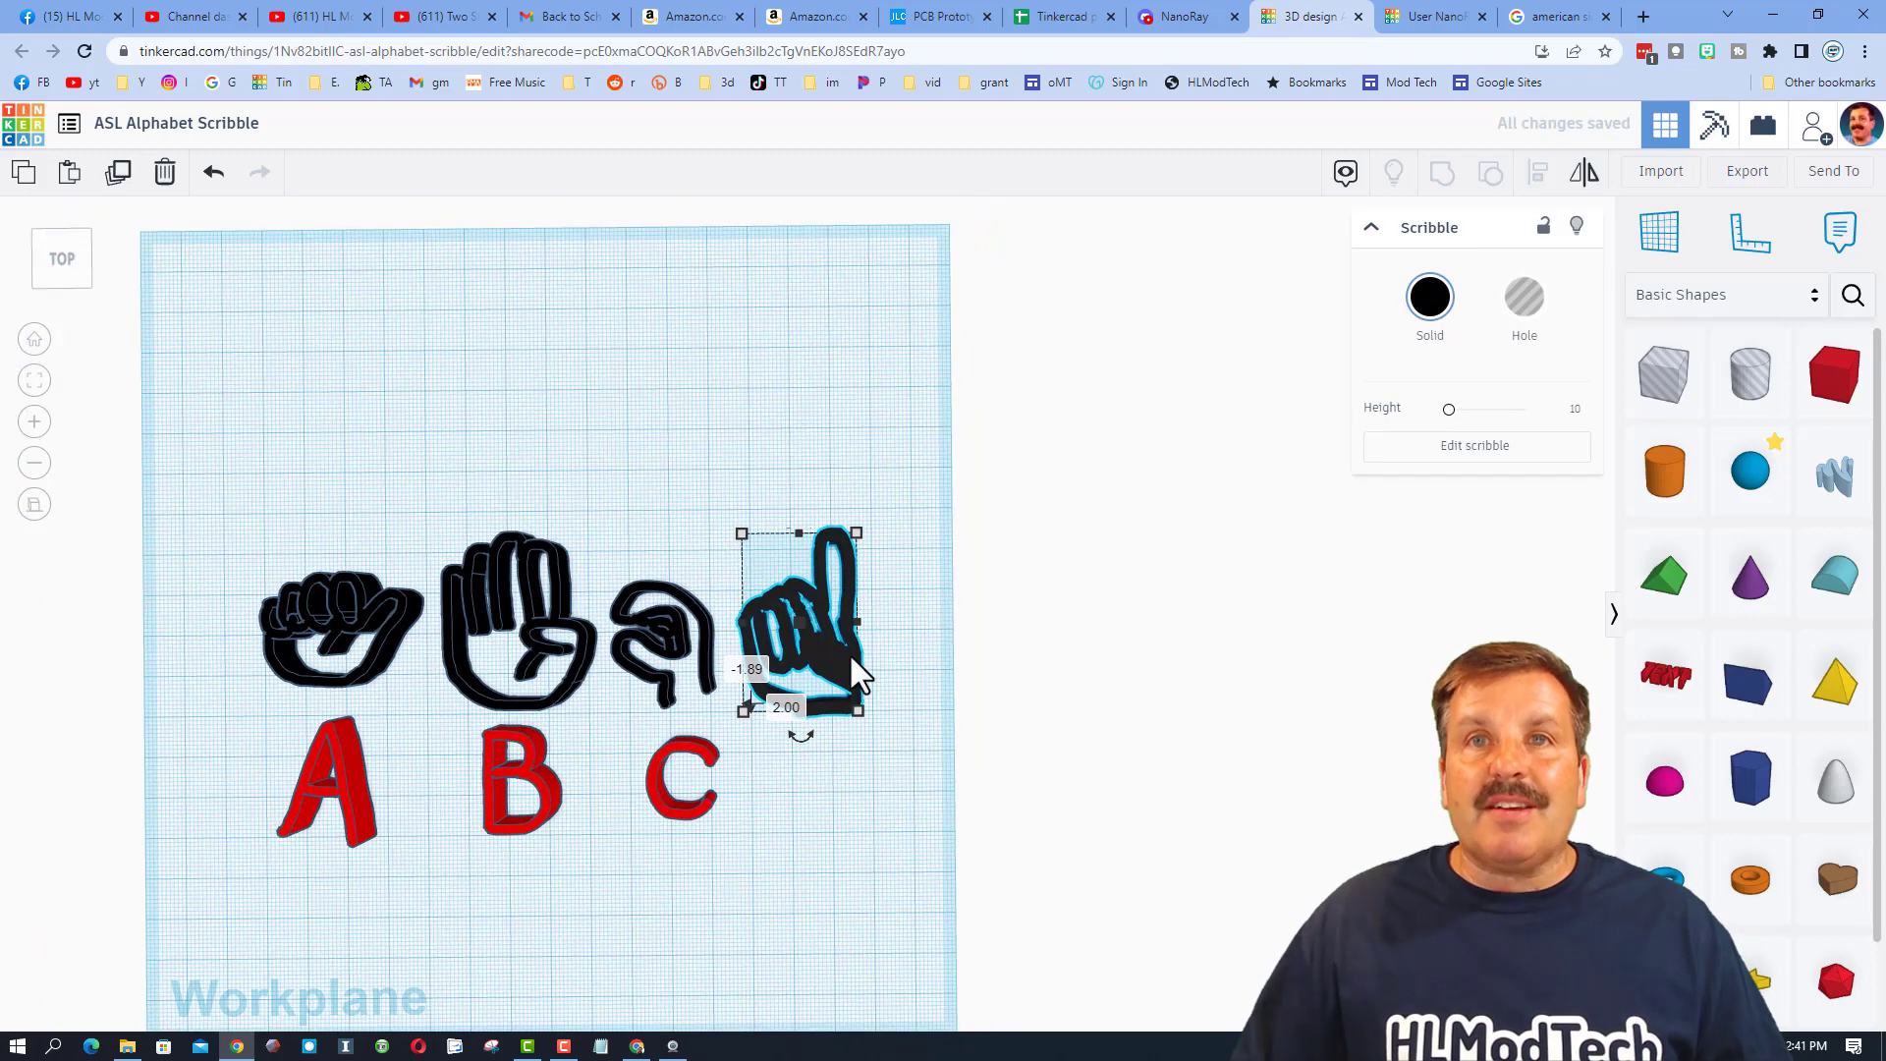
{"action": "left_click", "coordinate": [833, 770]}
Attach a note reading "d" to the palm of the new hand sign.
{"action": "right_click_drag", "start_coordinate": [833, 770], "coordinate": [829, 745]}
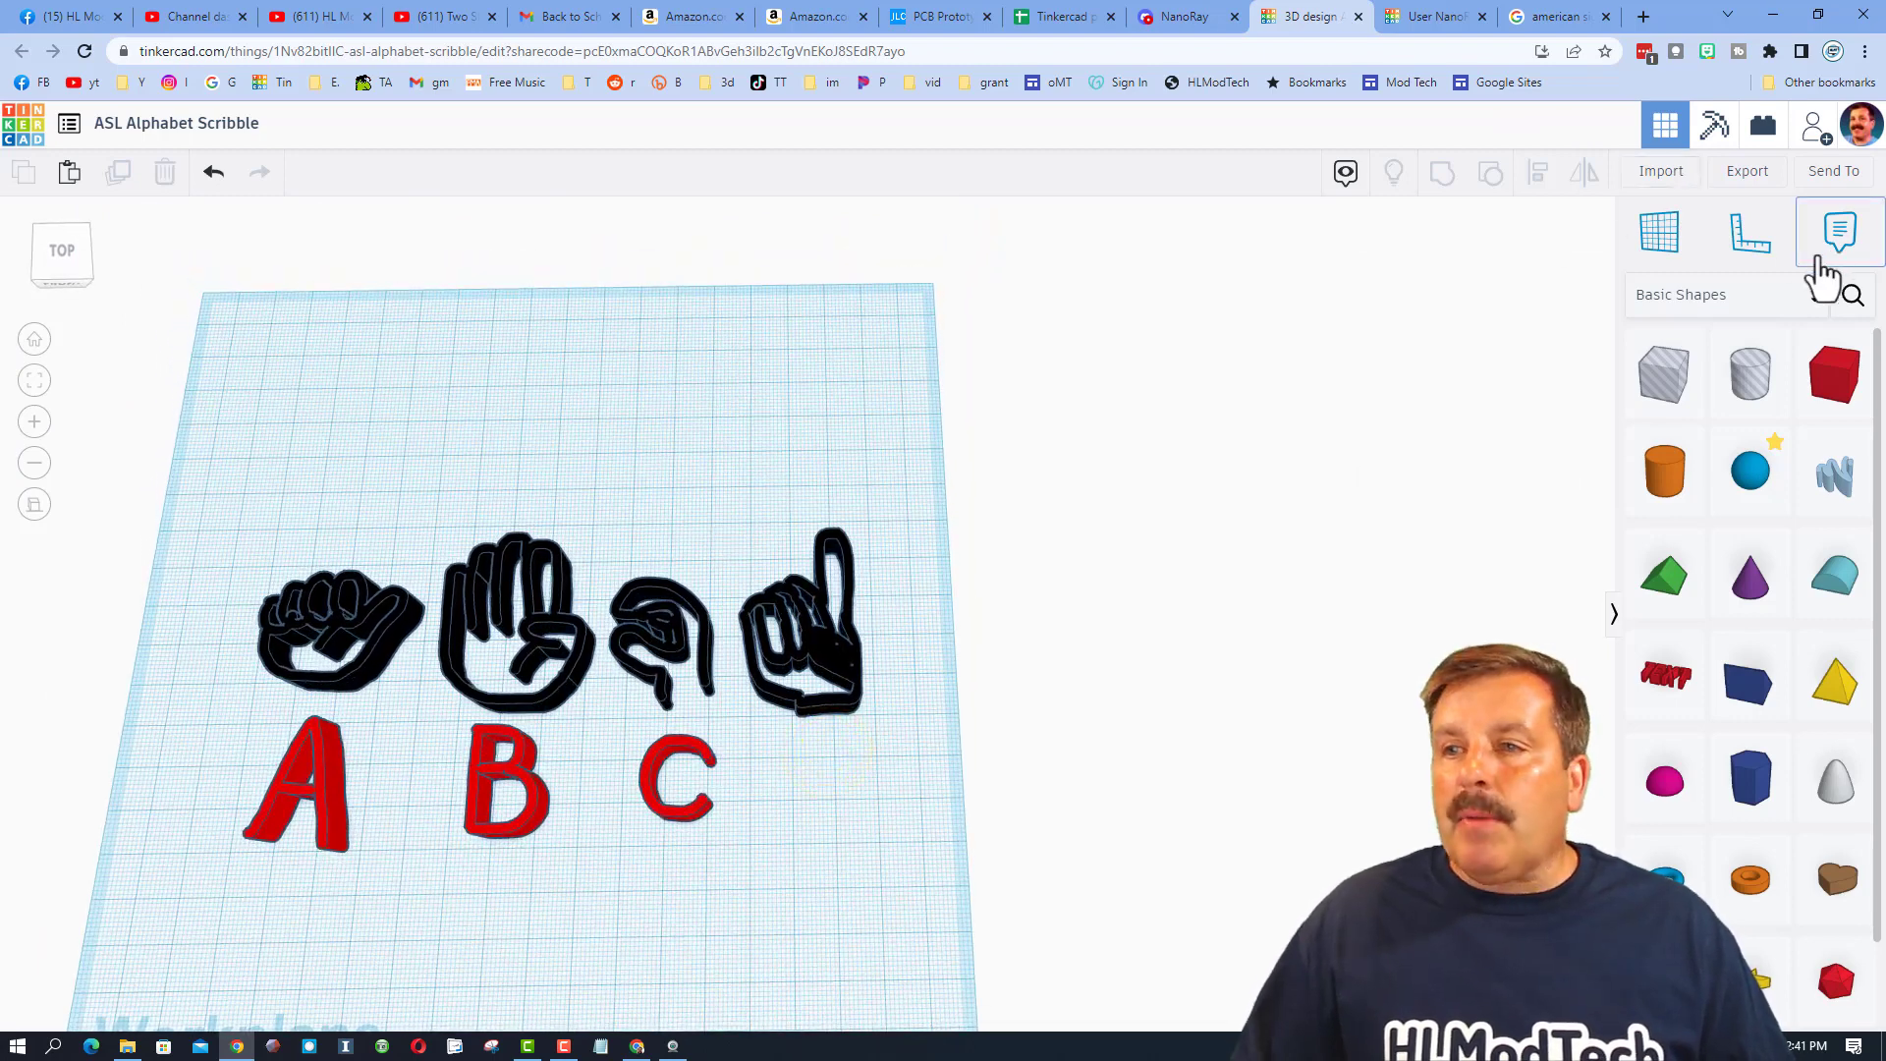
{"action": "left_click", "coordinate": [1836, 237]}
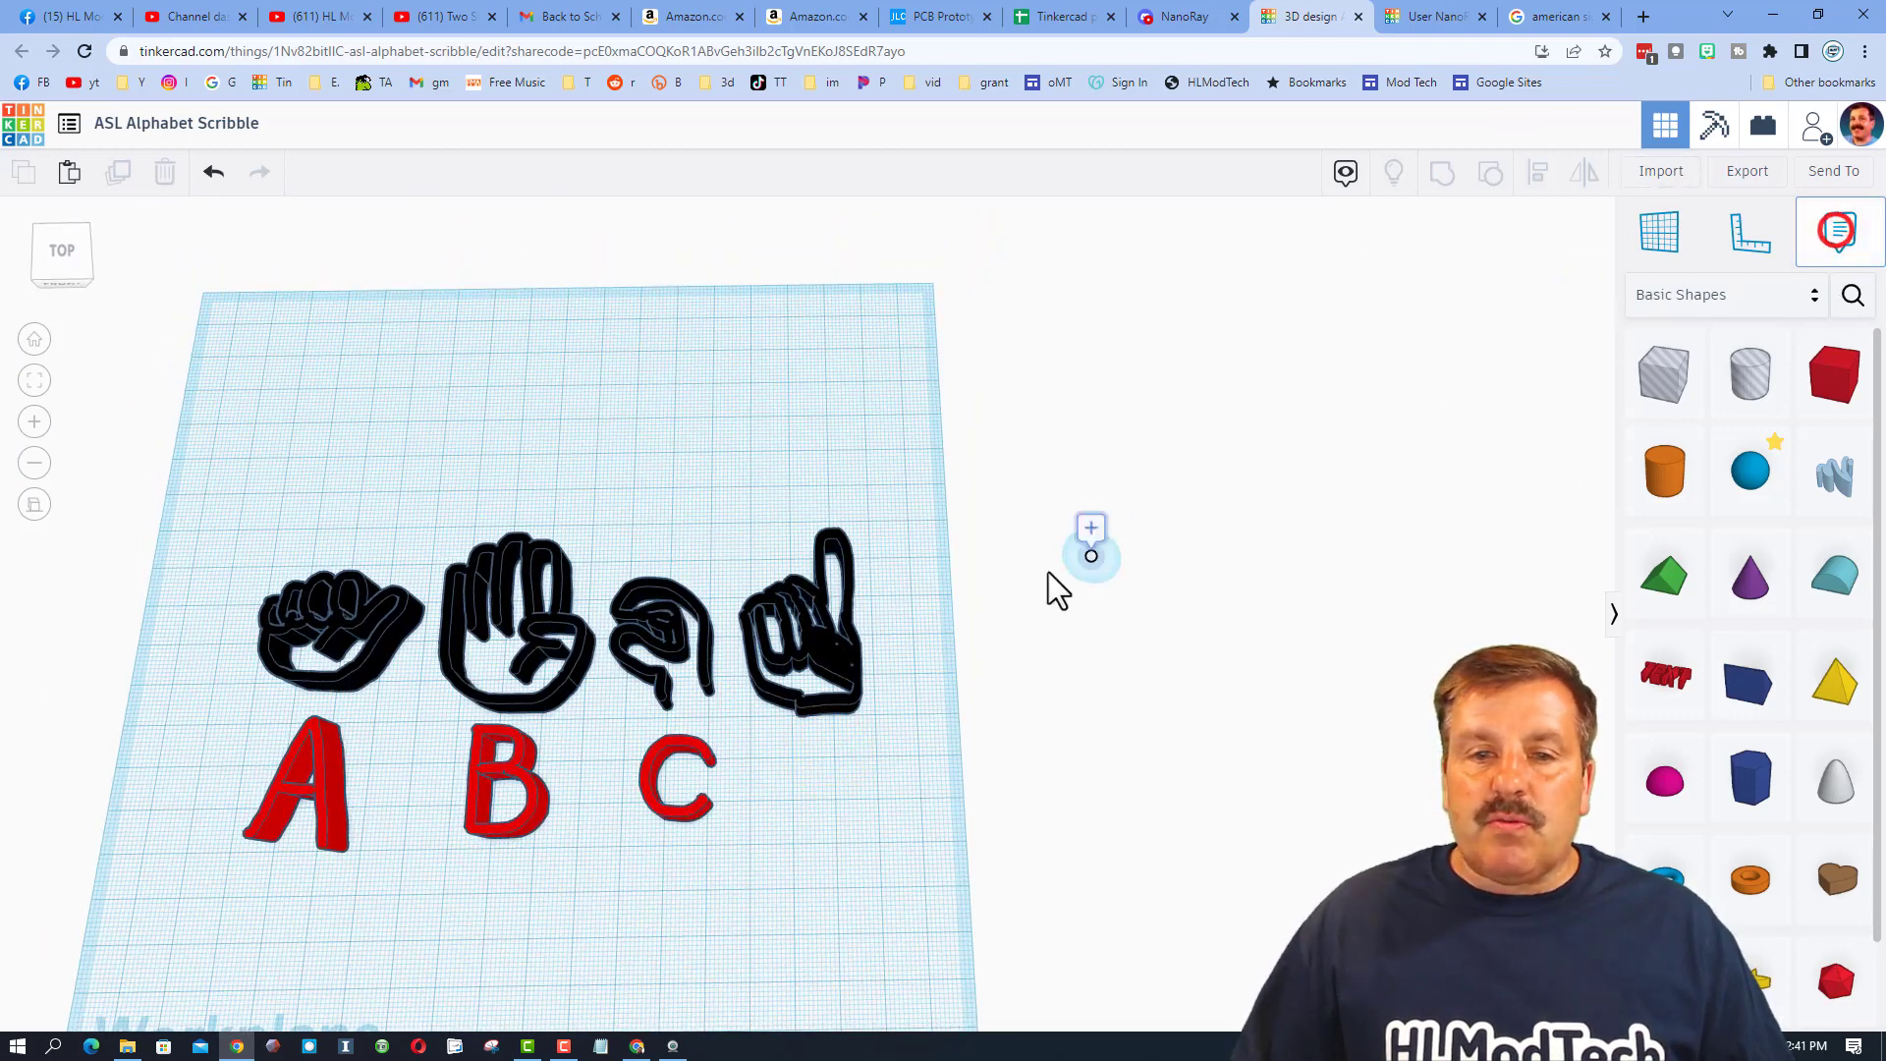
{"action": "left_click", "coordinate": [833, 654]}
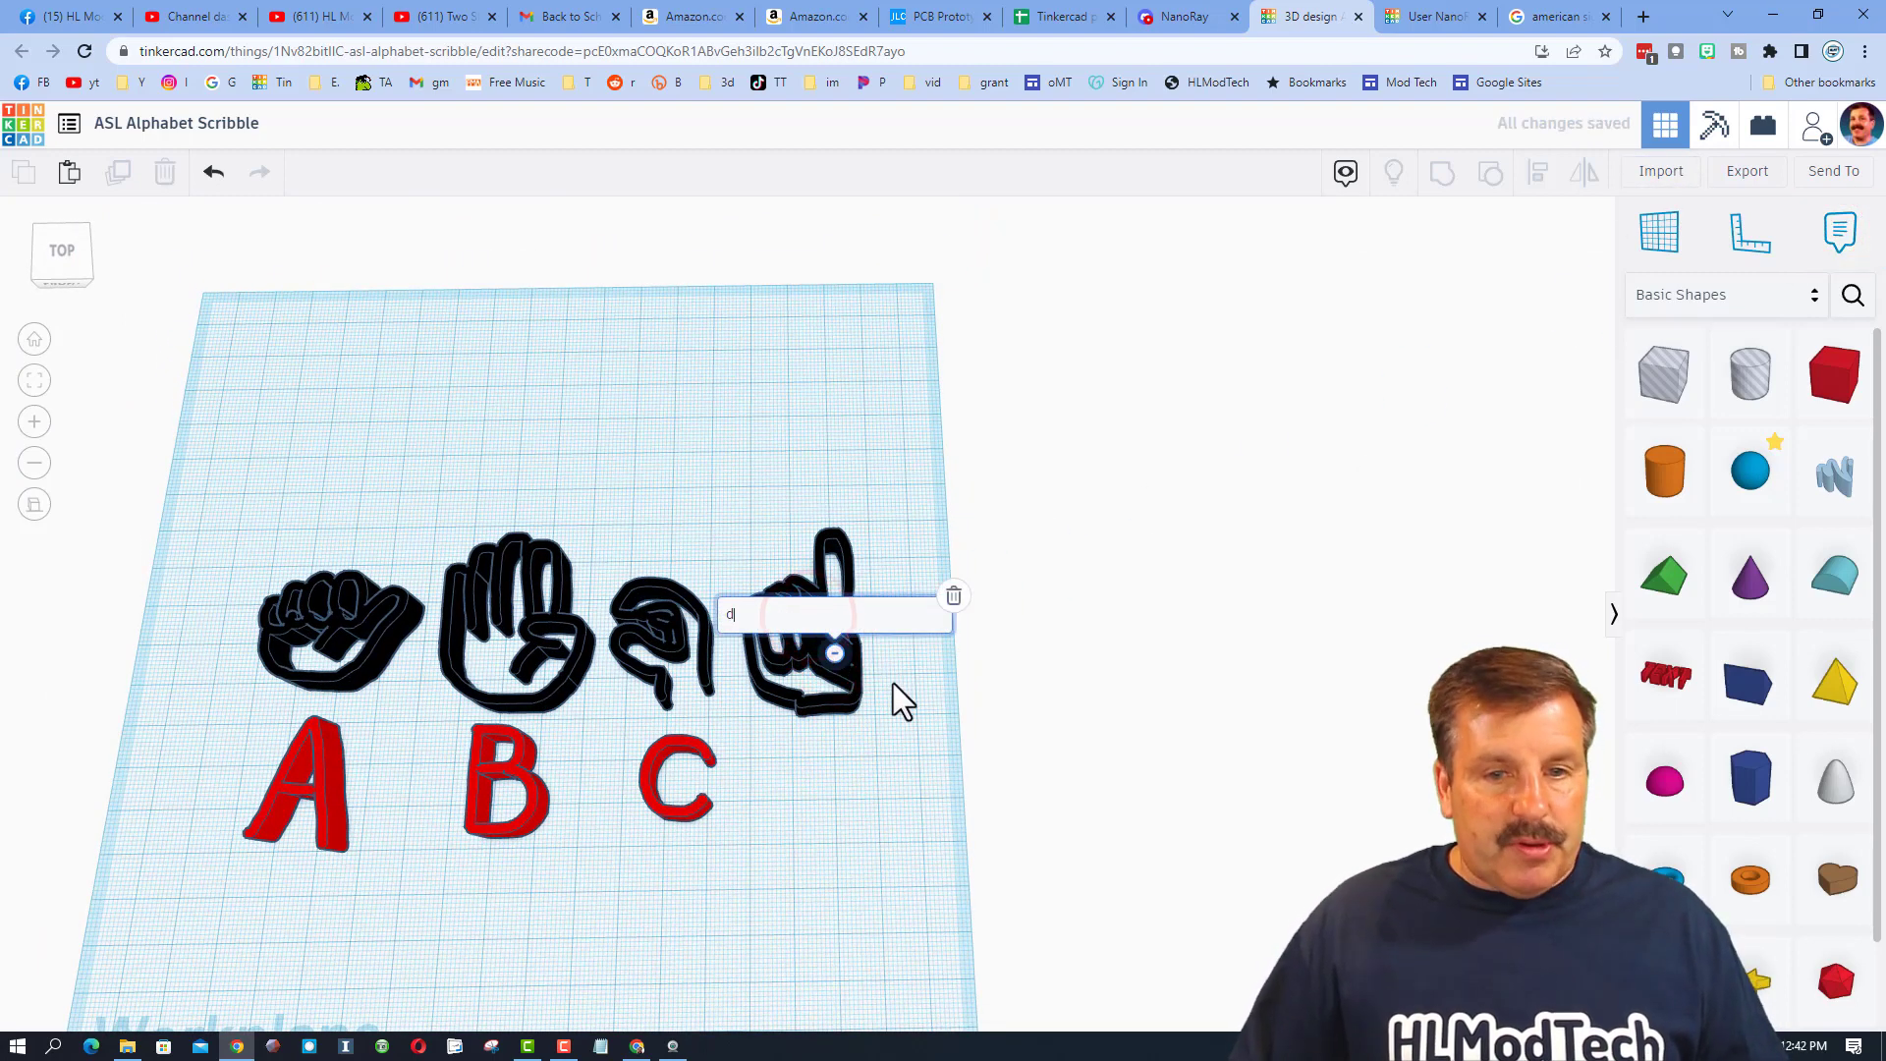
{"action": "left_click", "coordinate": [905, 747]}
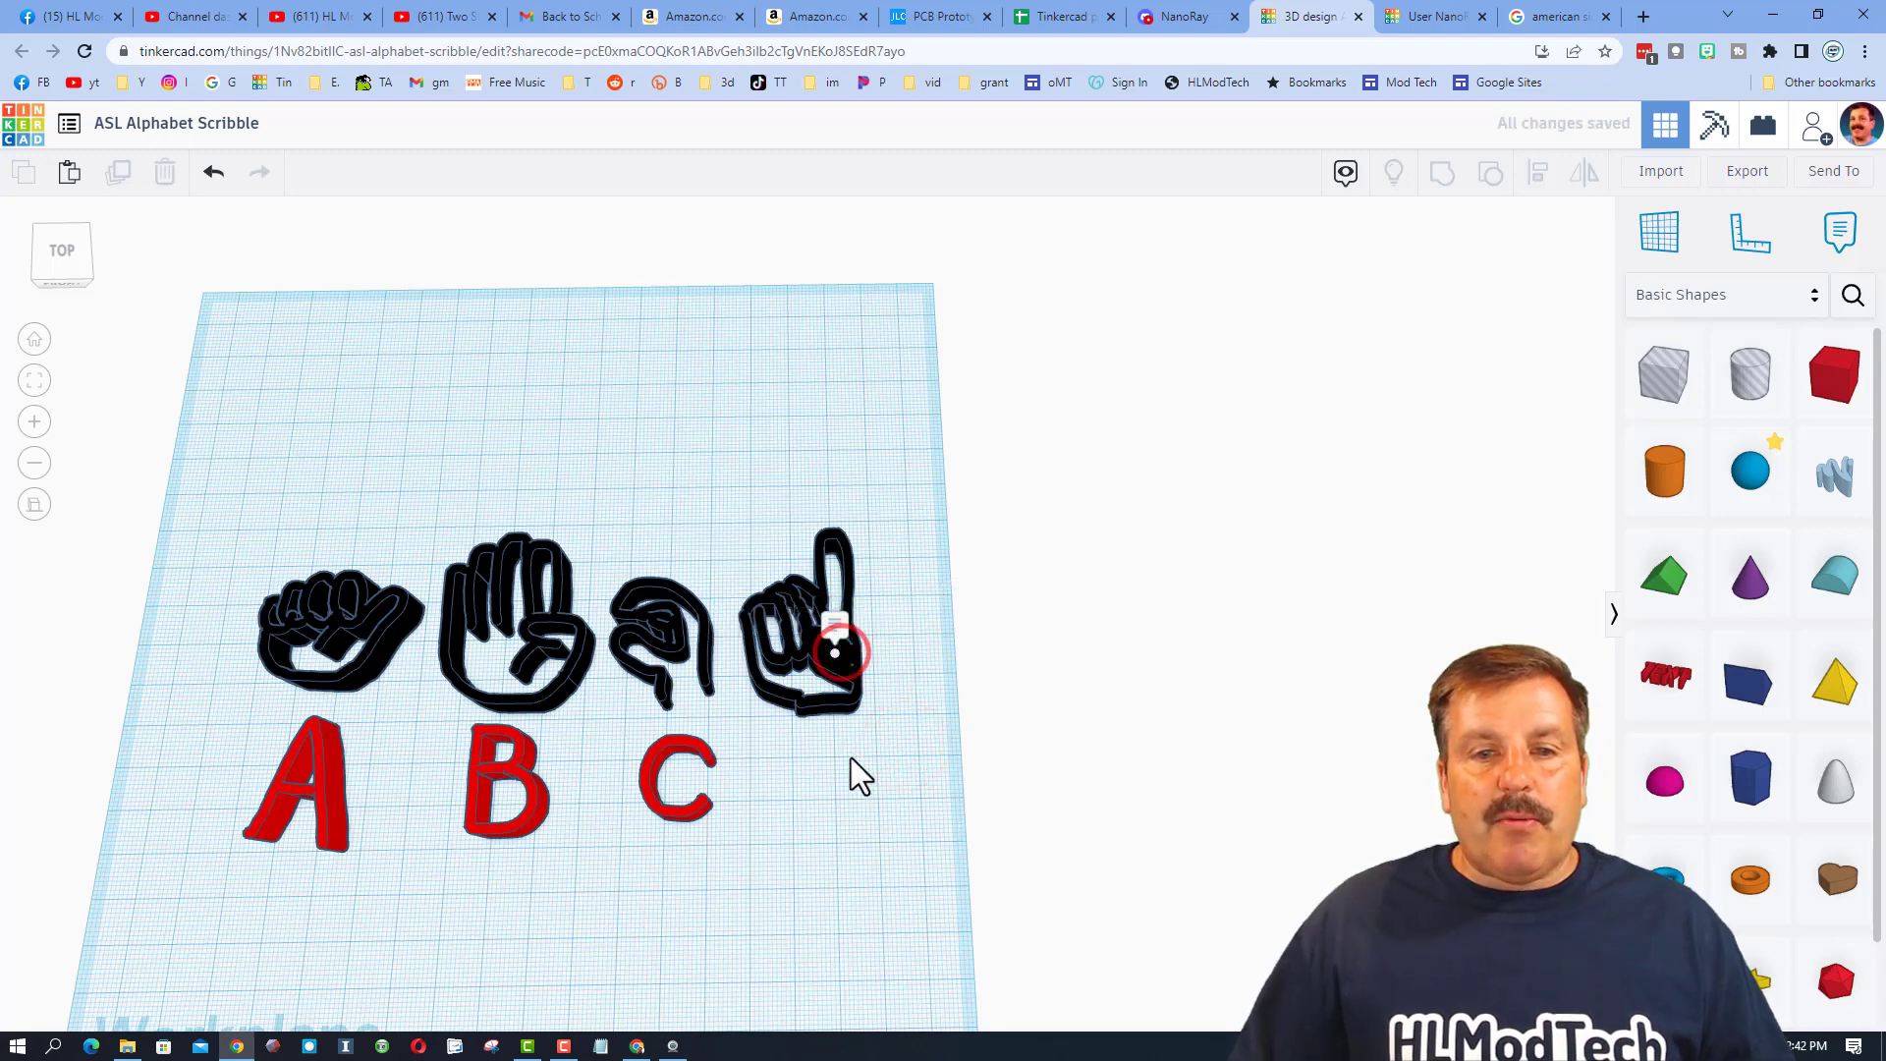
Open the note on the palm of the D hand to check its text and close it again.
{"action": "right_click_drag", "start_coordinate": [851, 770], "coordinate": [828, 653]}
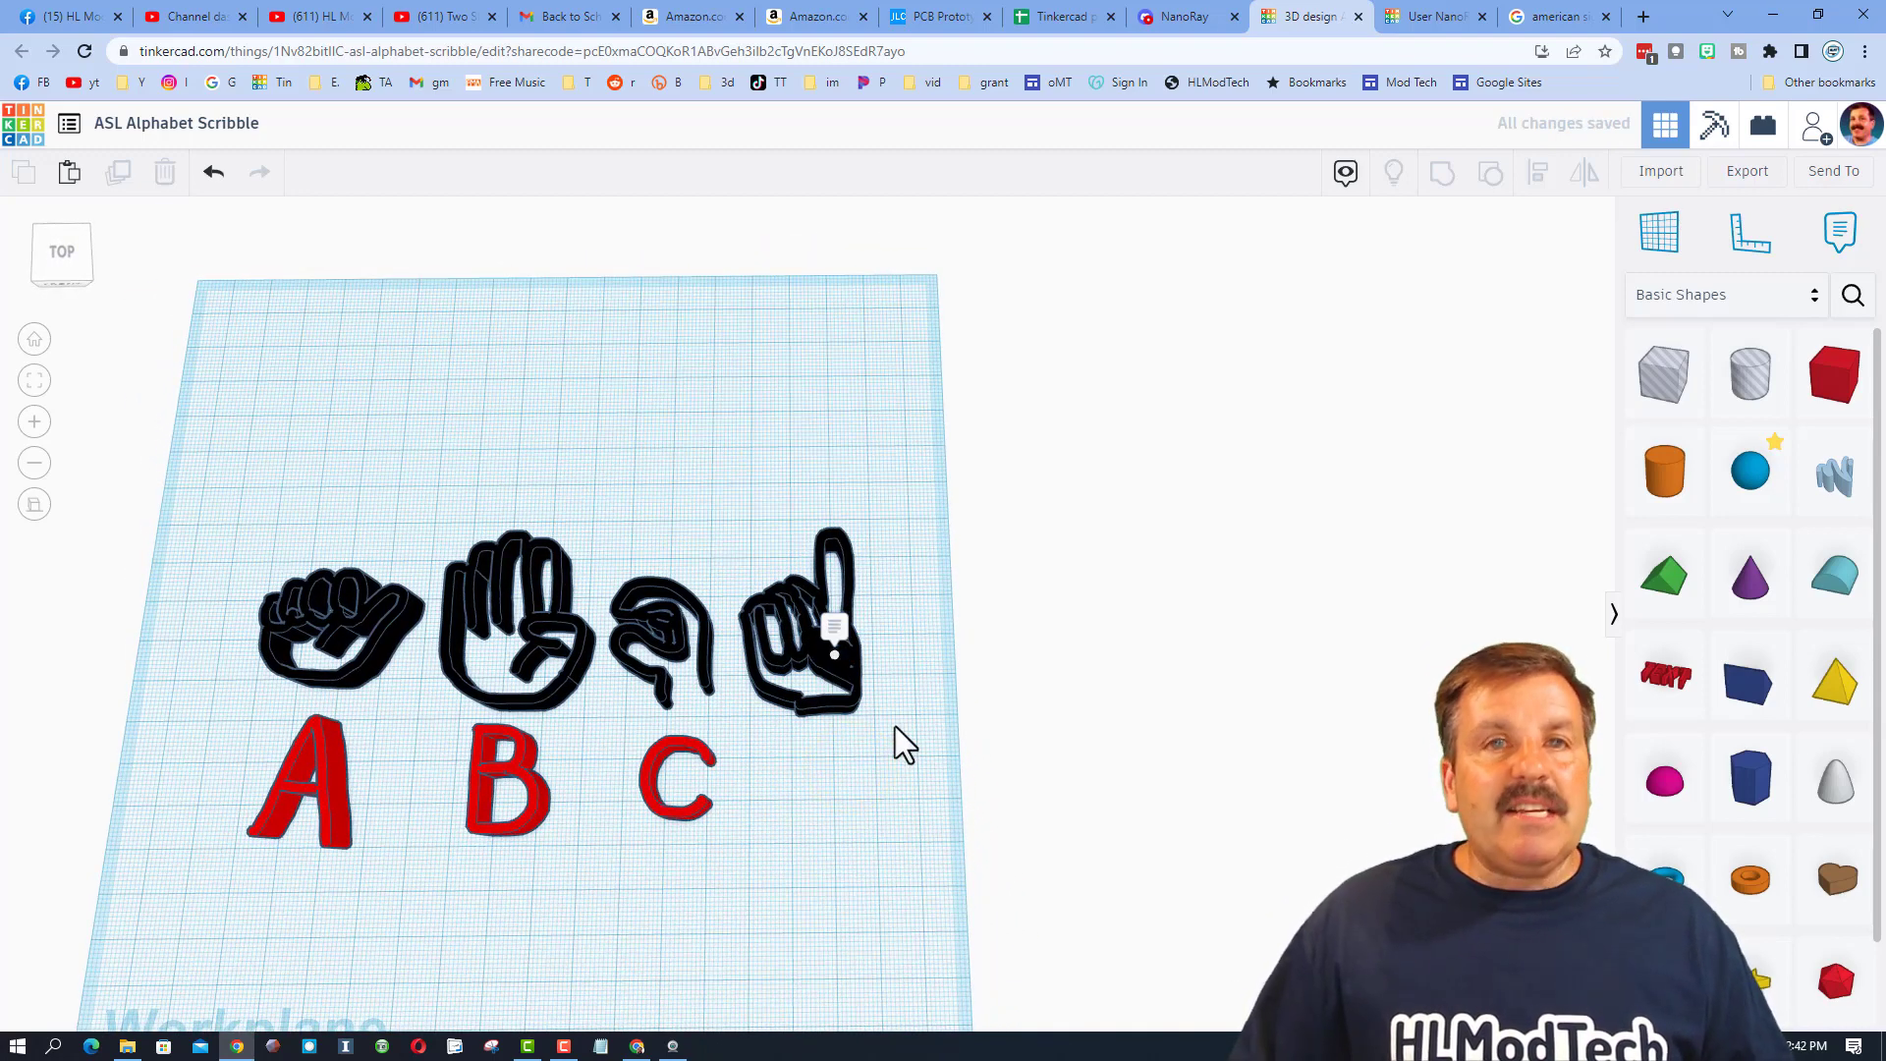
{"action": "left_click", "coordinate": [831, 629]}
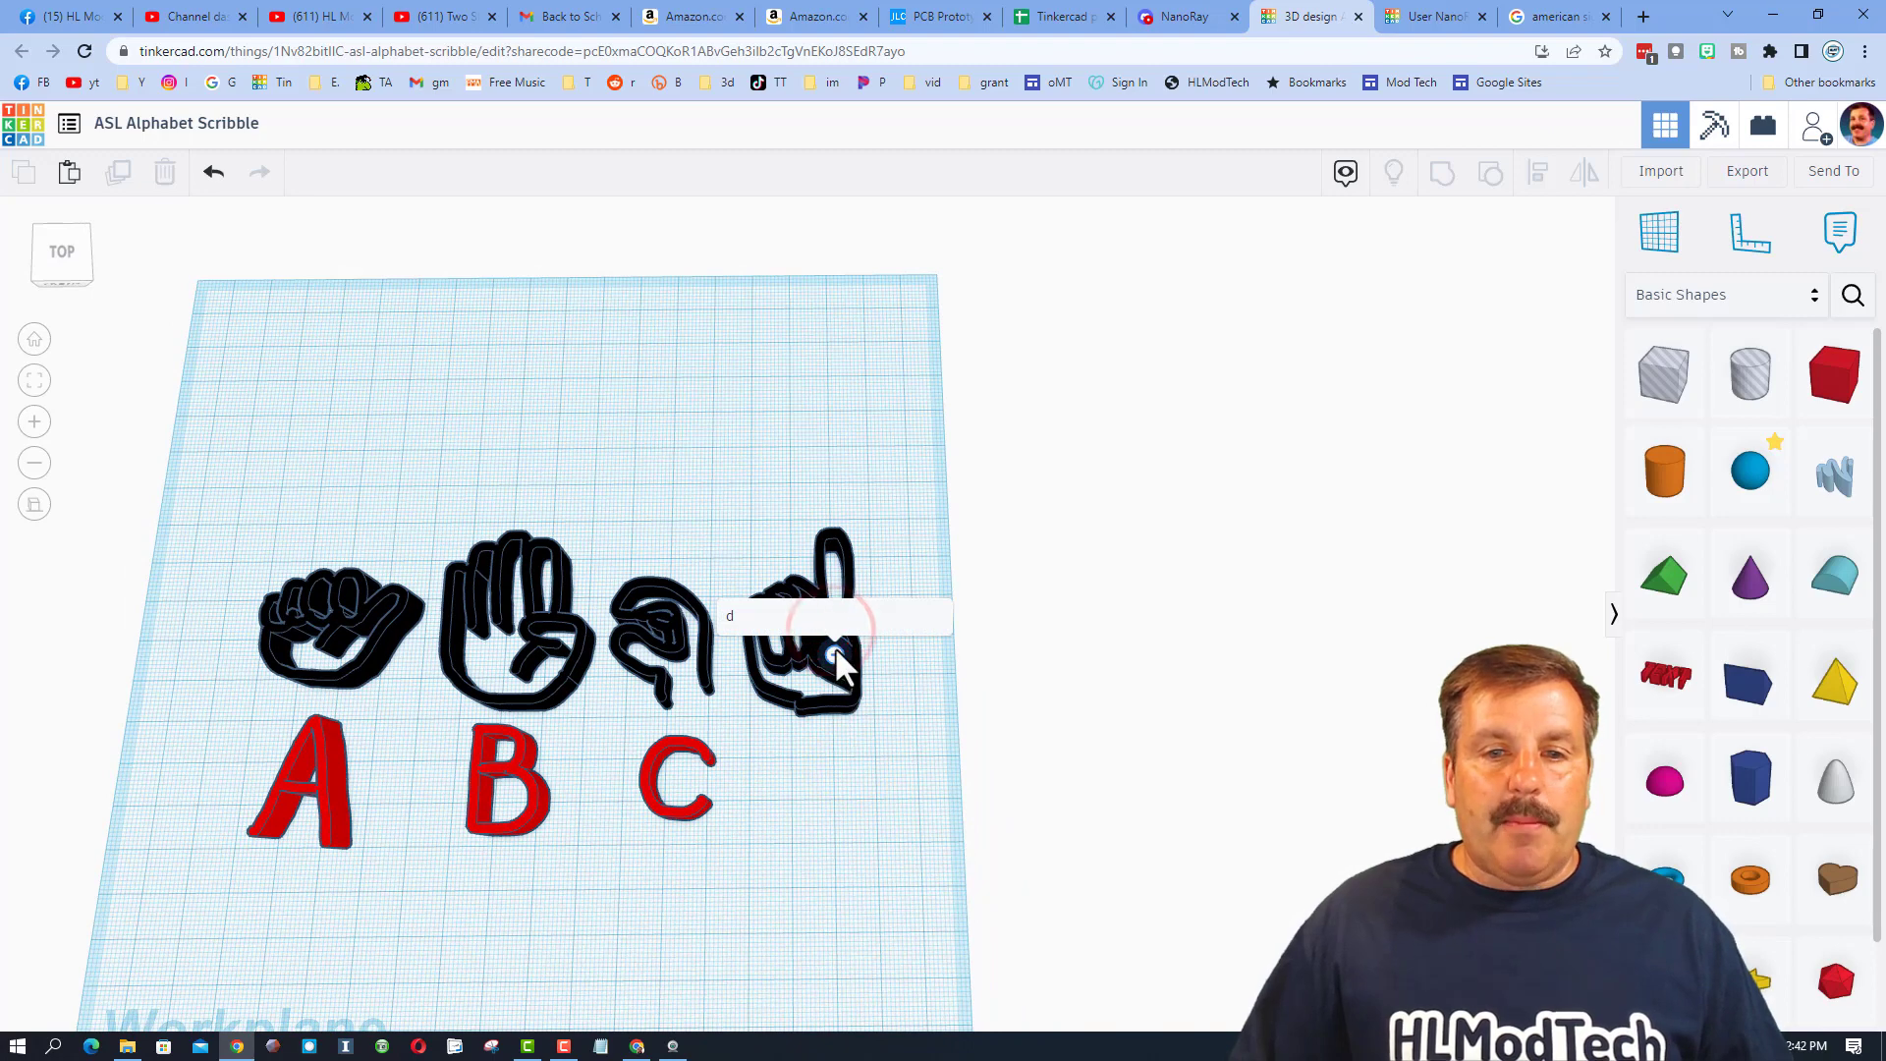
{"action": "left_click", "coordinate": [835, 649]}
Place a Text shape beside the red C below the D hand and change its text to "D".
{"action": "right_click_drag", "start_coordinate": [864, 817], "coordinate": [894, 790]}
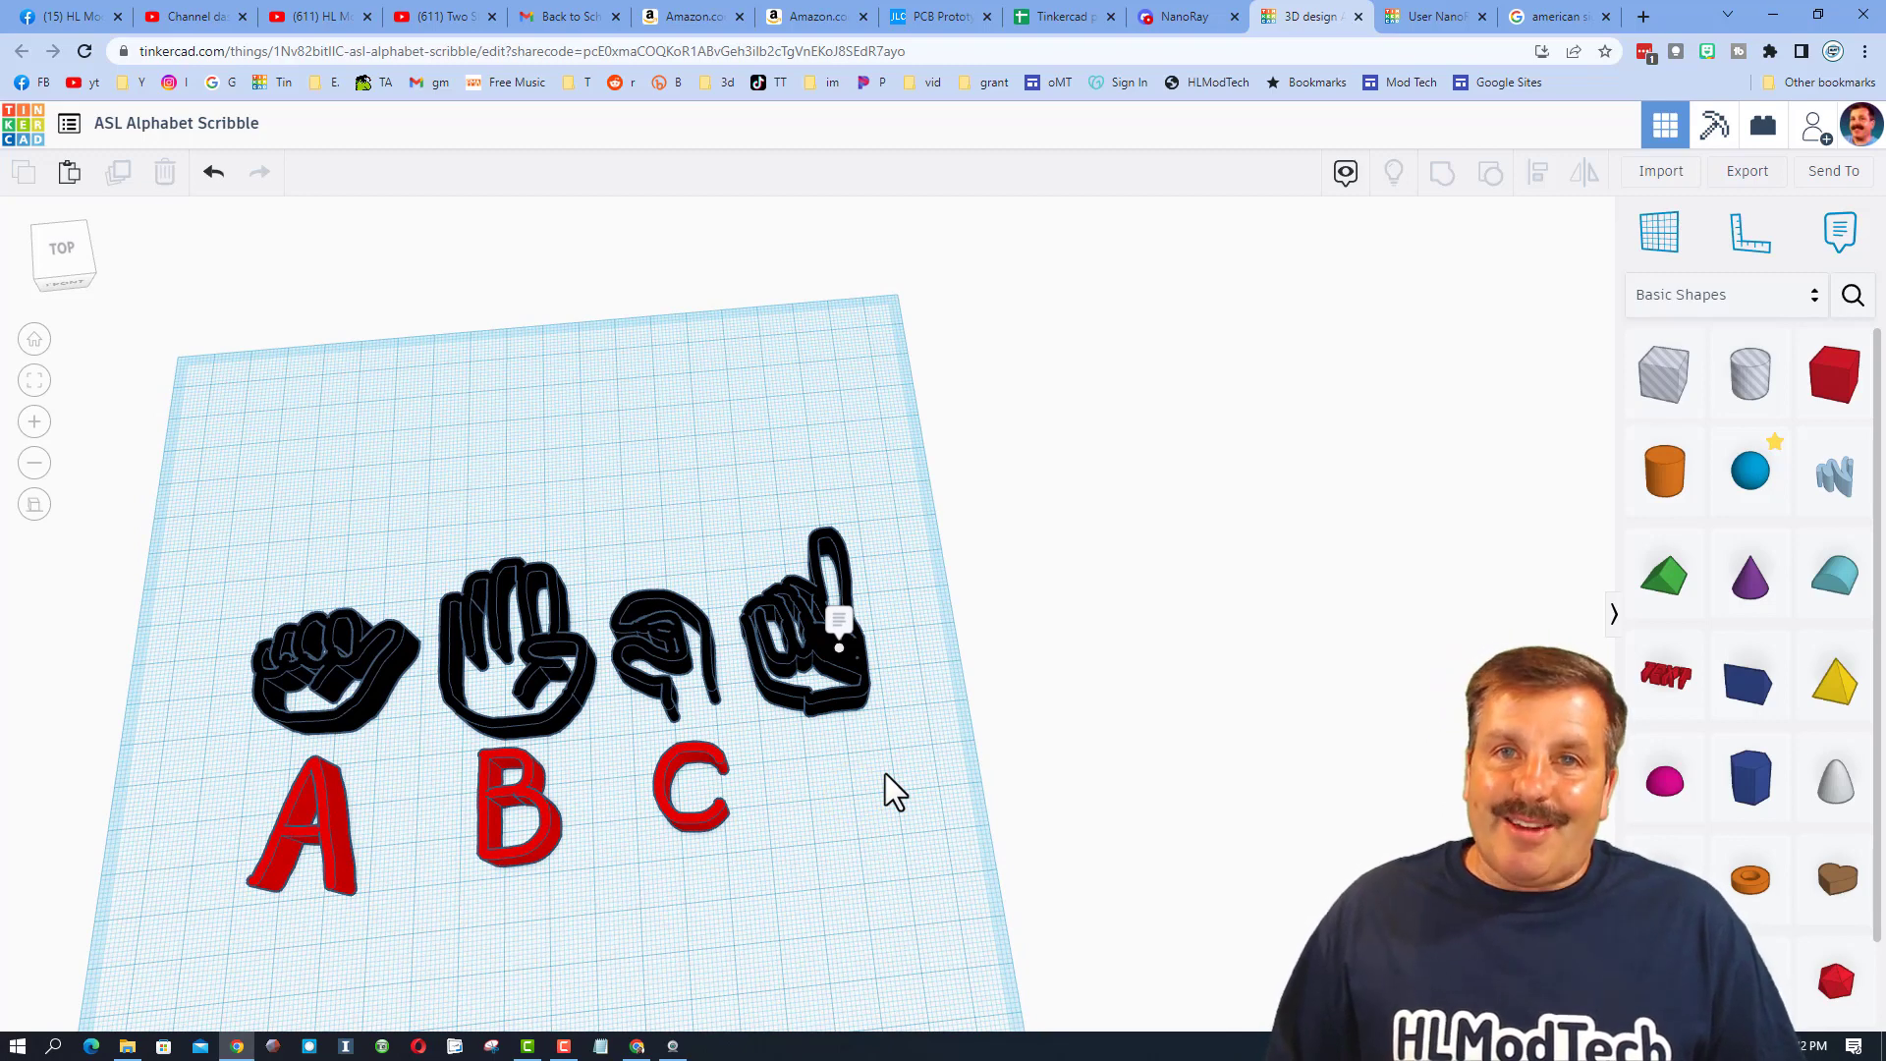
{"action": "right_click_drag", "start_coordinate": [1051, 732], "coordinate": [1051, 732]}
{"action": "left_click", "coordinate": [998, 704]}
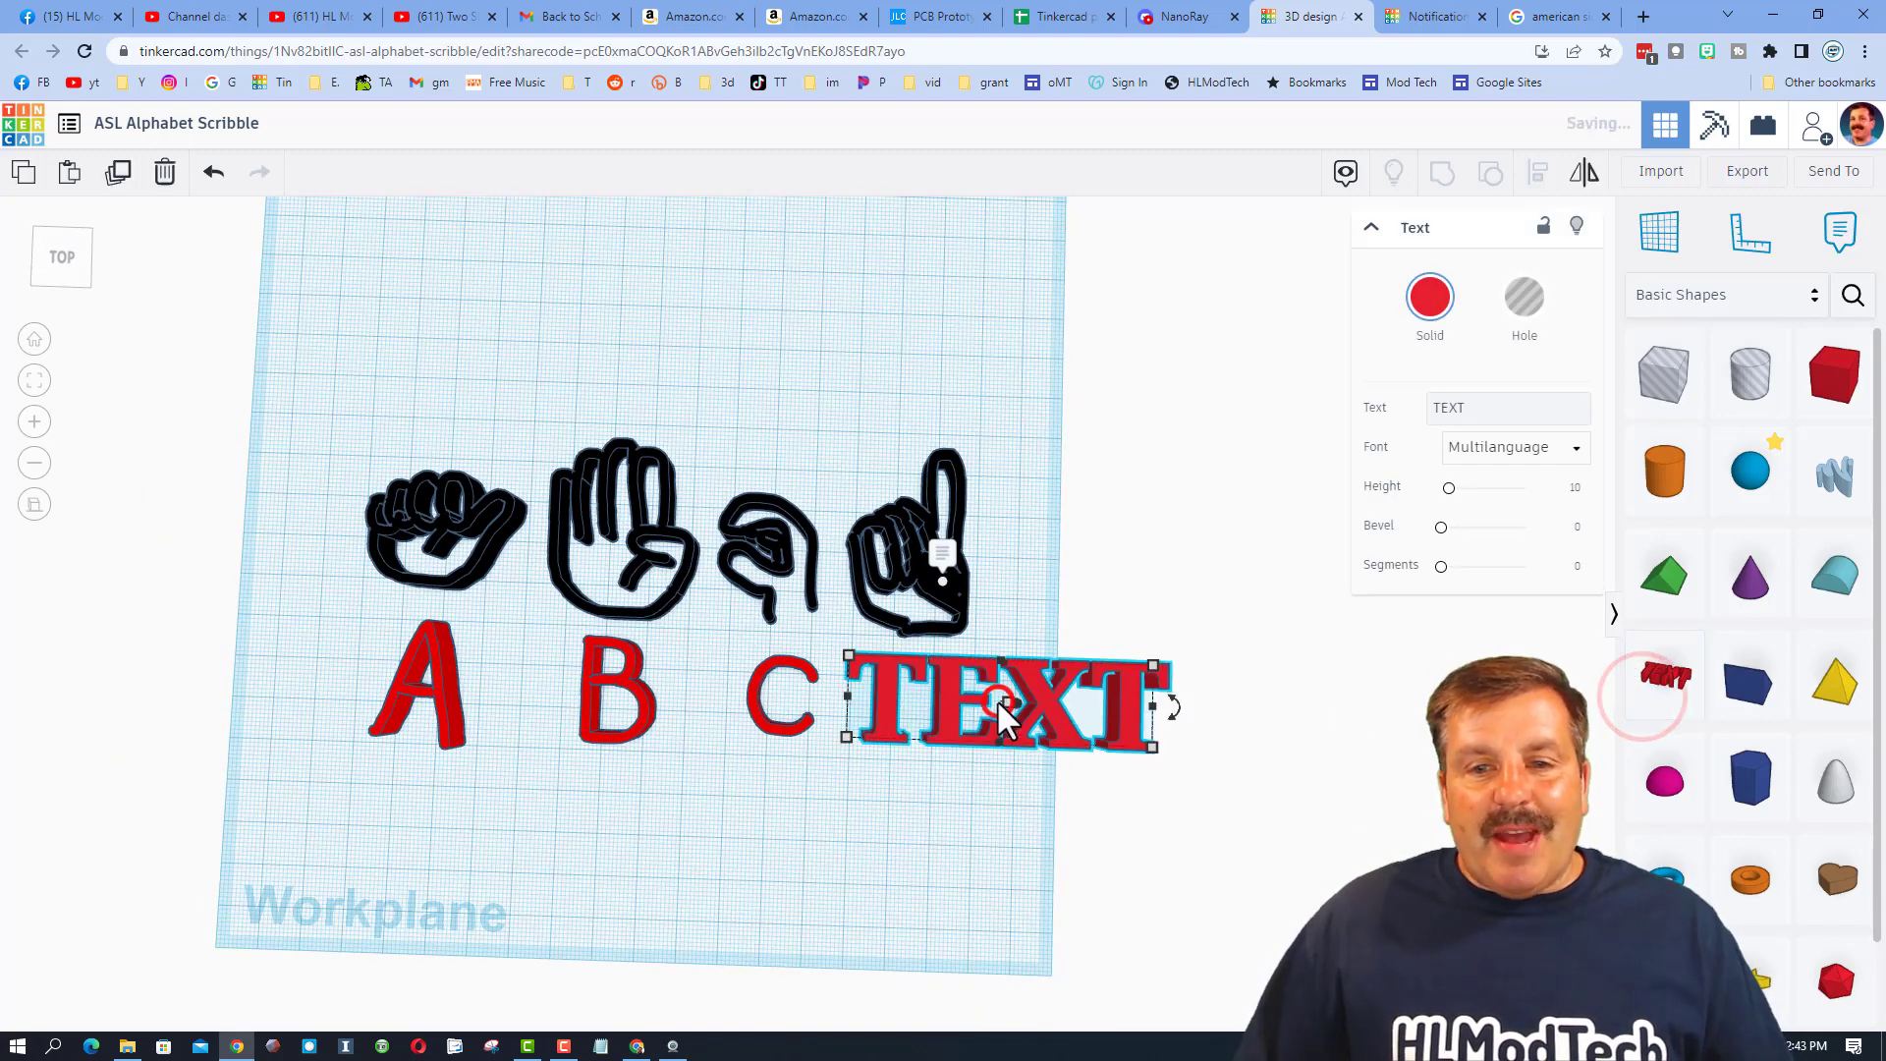
{"action": "left_click", "coordinate": [1477, 408]}
{"action": "key", "text": "BackSpace"}
{"action": "key", "text": "BackSpace"}
{"action": "key", "text": "BackSpace"}
{"action": "key", "text": "BackSpace"}
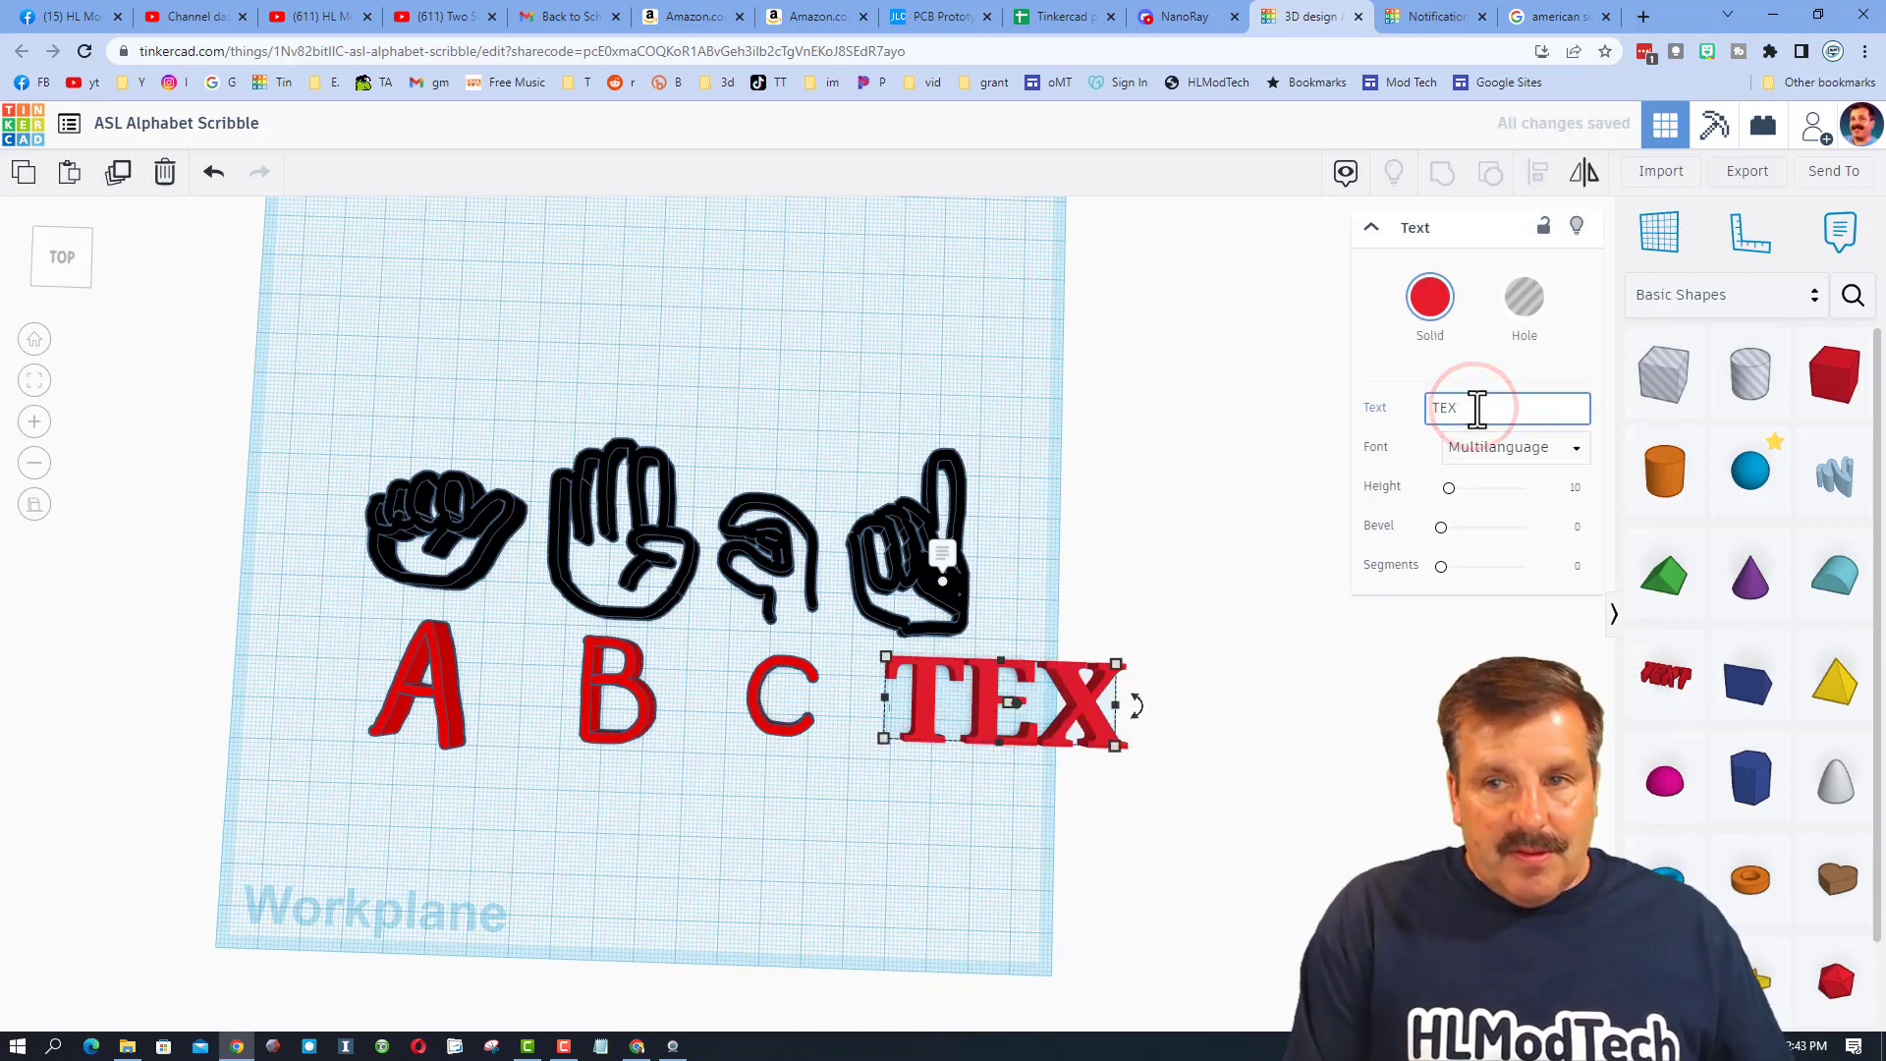
{"action": "type", "text": "D"}
{"action": "left_click", "coordinate": [699, 862]}
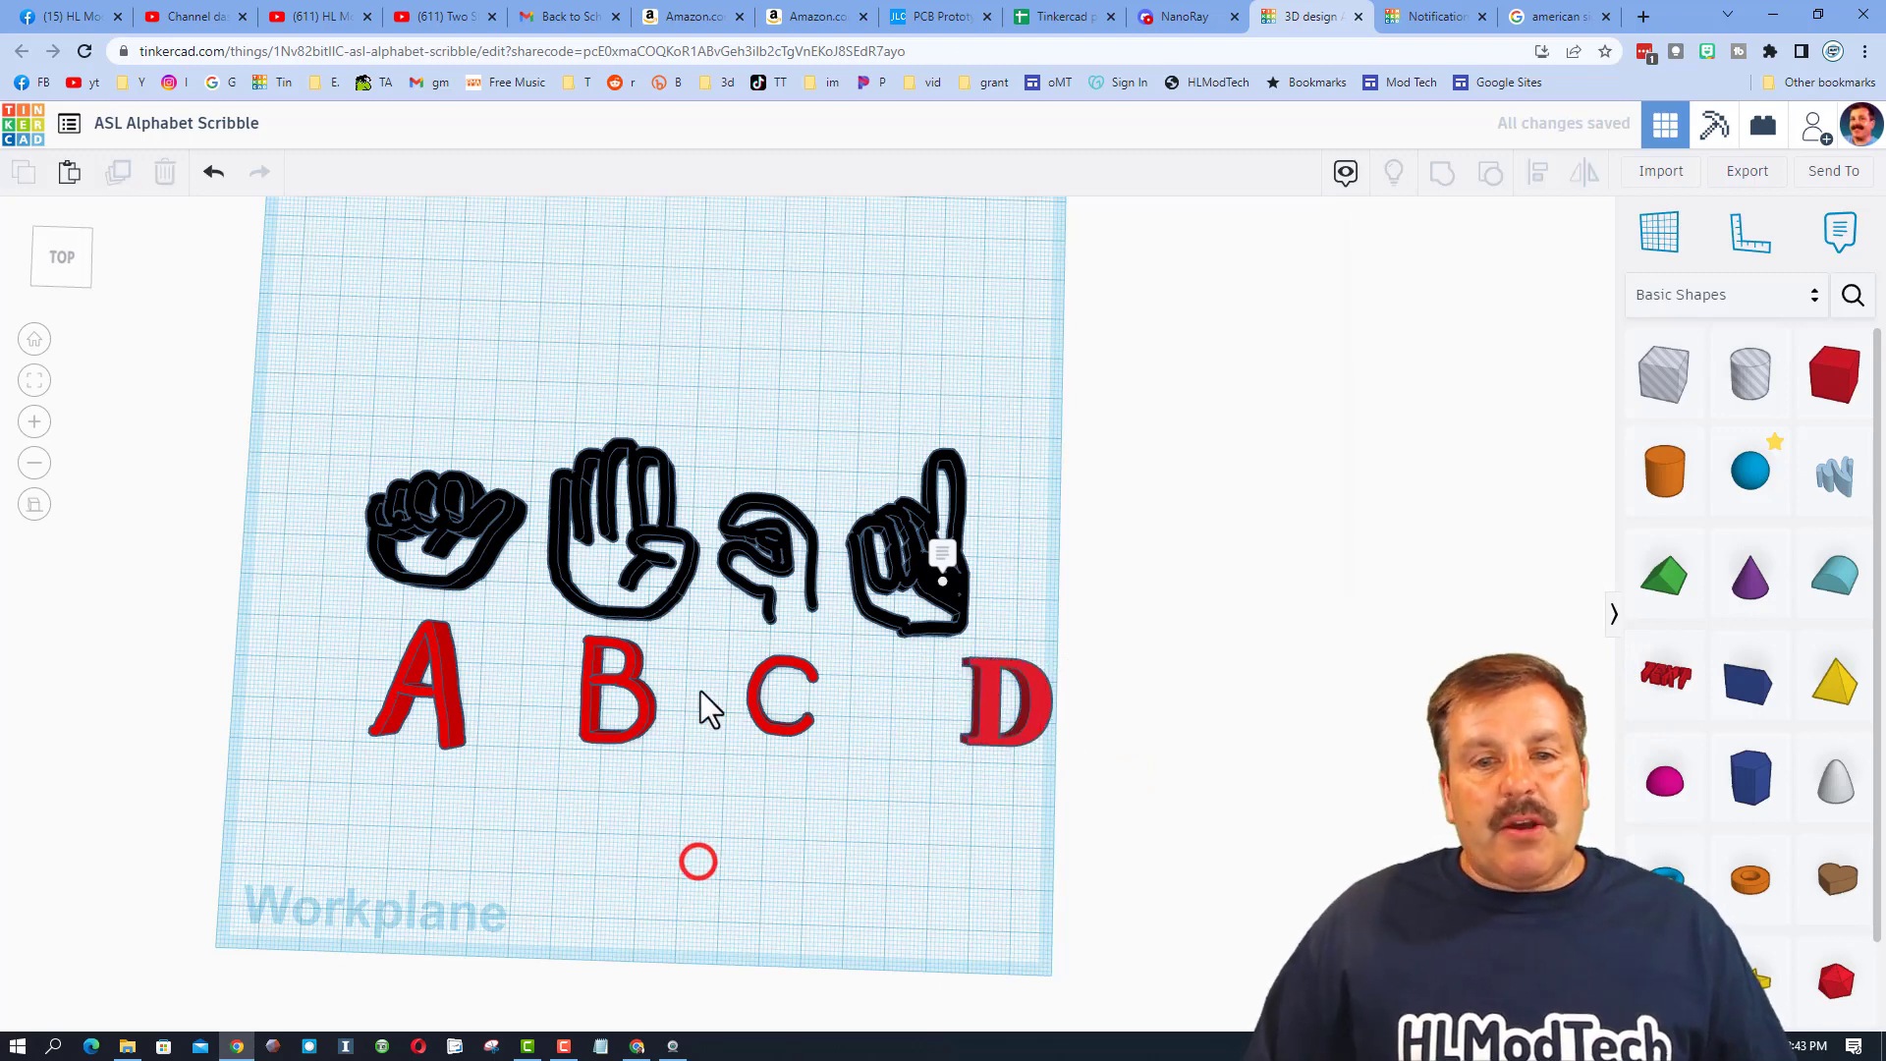
Move the red letter D about 12 mm closer to the C and about 2 mm lower, beneath the D hand.
{"action": "left_click_drag", "start_coordinate": [998, 709], "coordinate": [935, 711]}
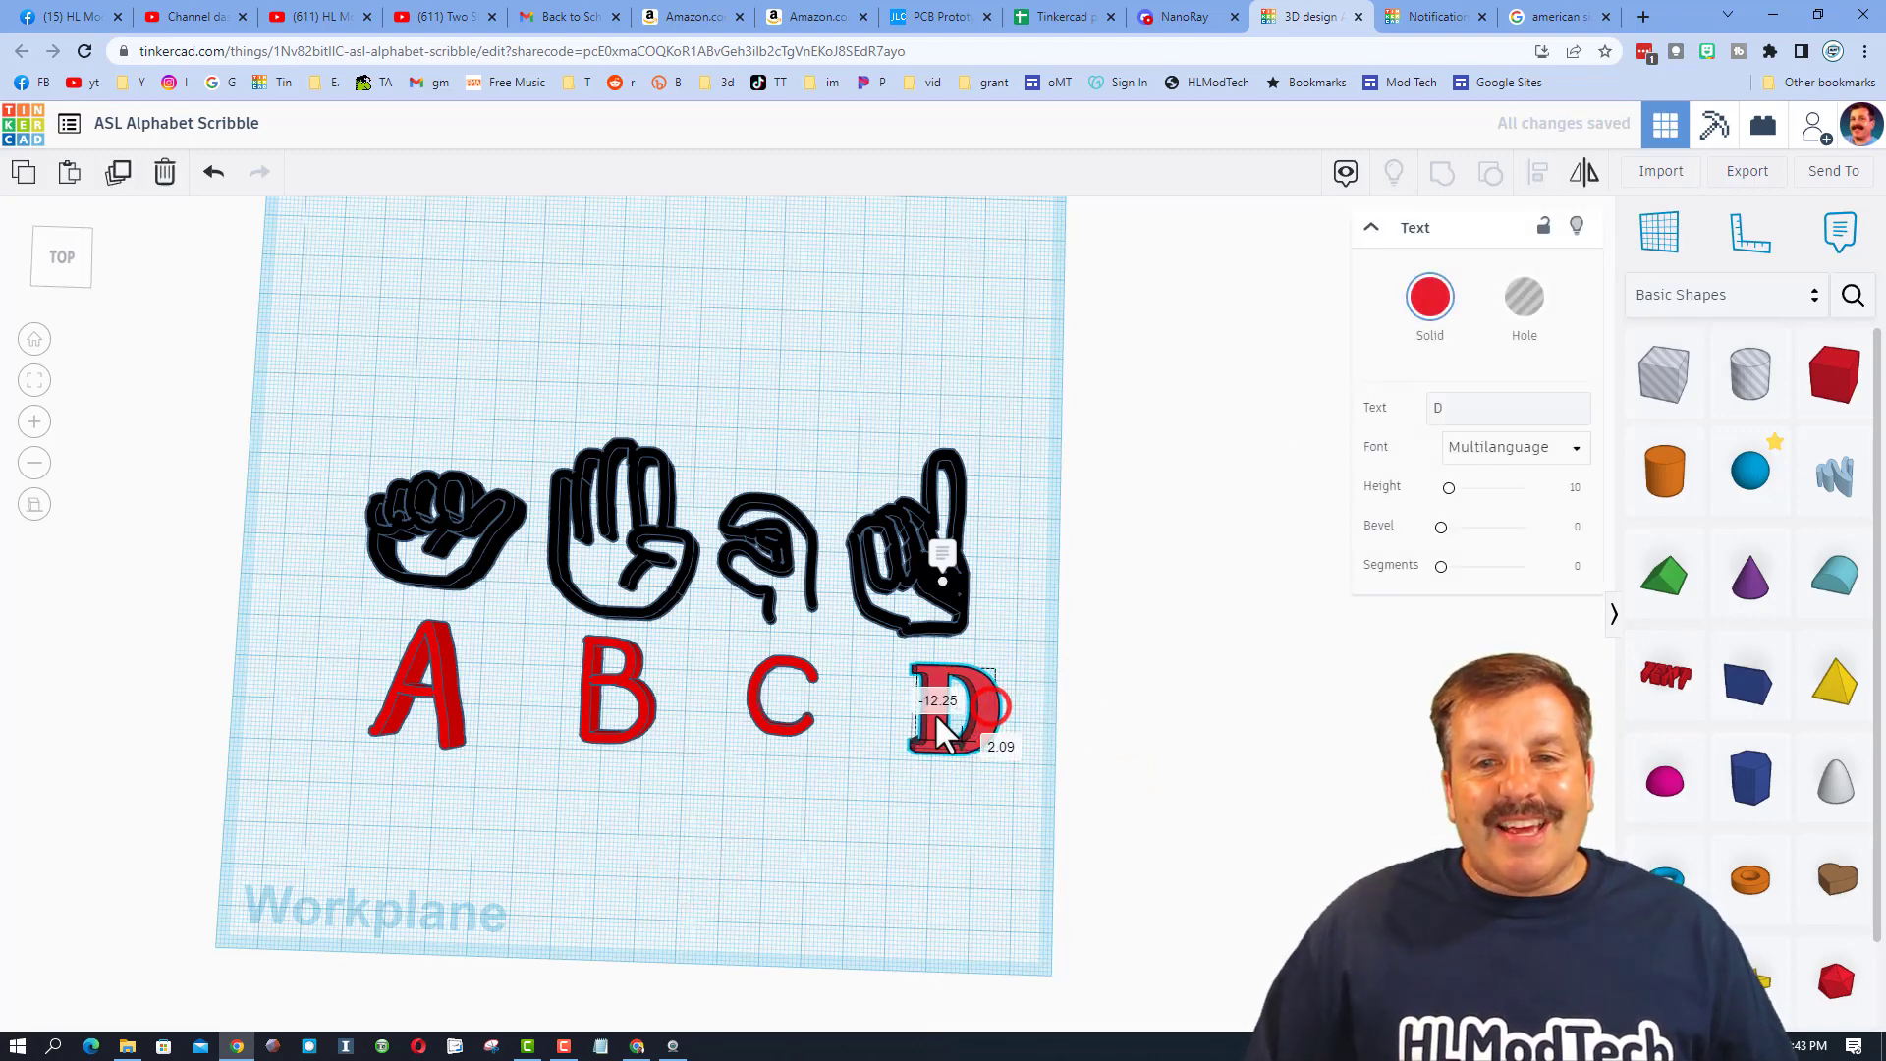
{"action": "left_click", "coordinate": [763, 831]}
{"action": "right_click_drag", "start_coordinate": [719, 816], "coordinate": [723, 792]}
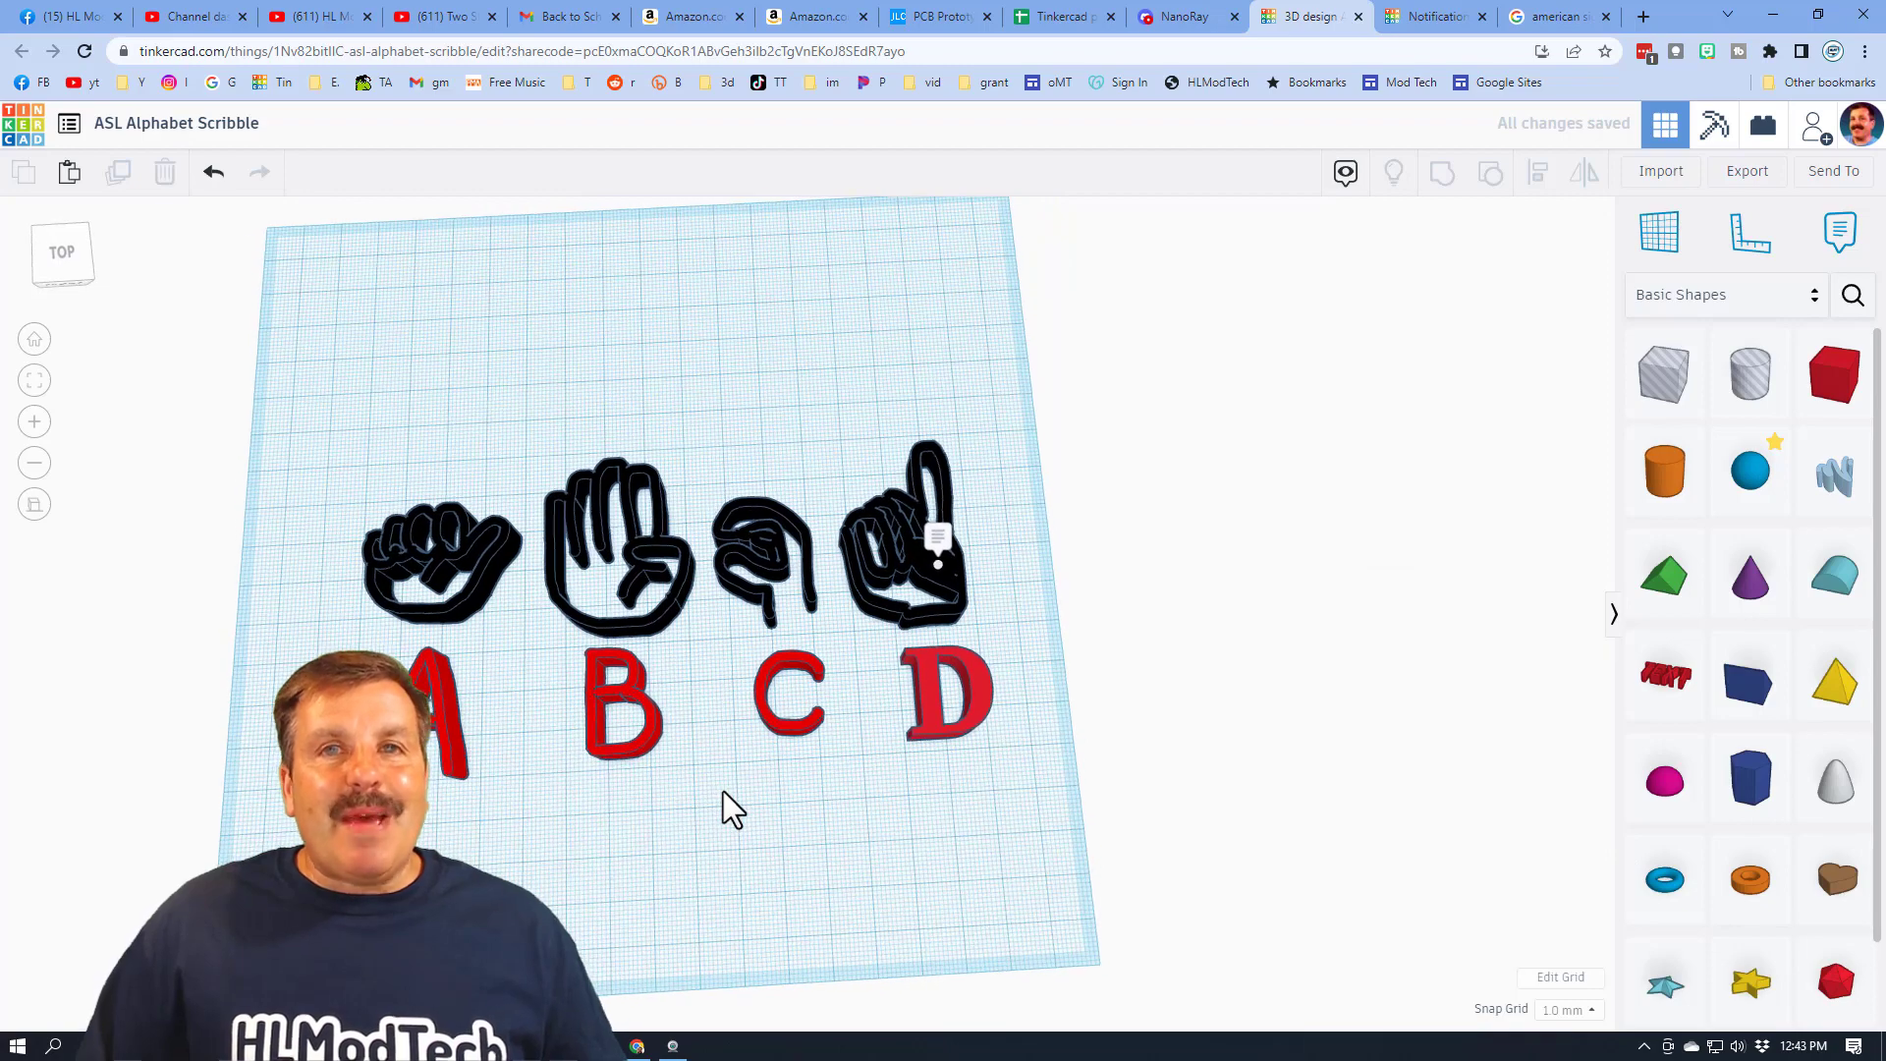
Set the workplane grid's length to 500 mm and update the grid.
{"action": "scroll", "coordinate": [723, 792], "scroll_direction": "down", "scroll_amount": 3}
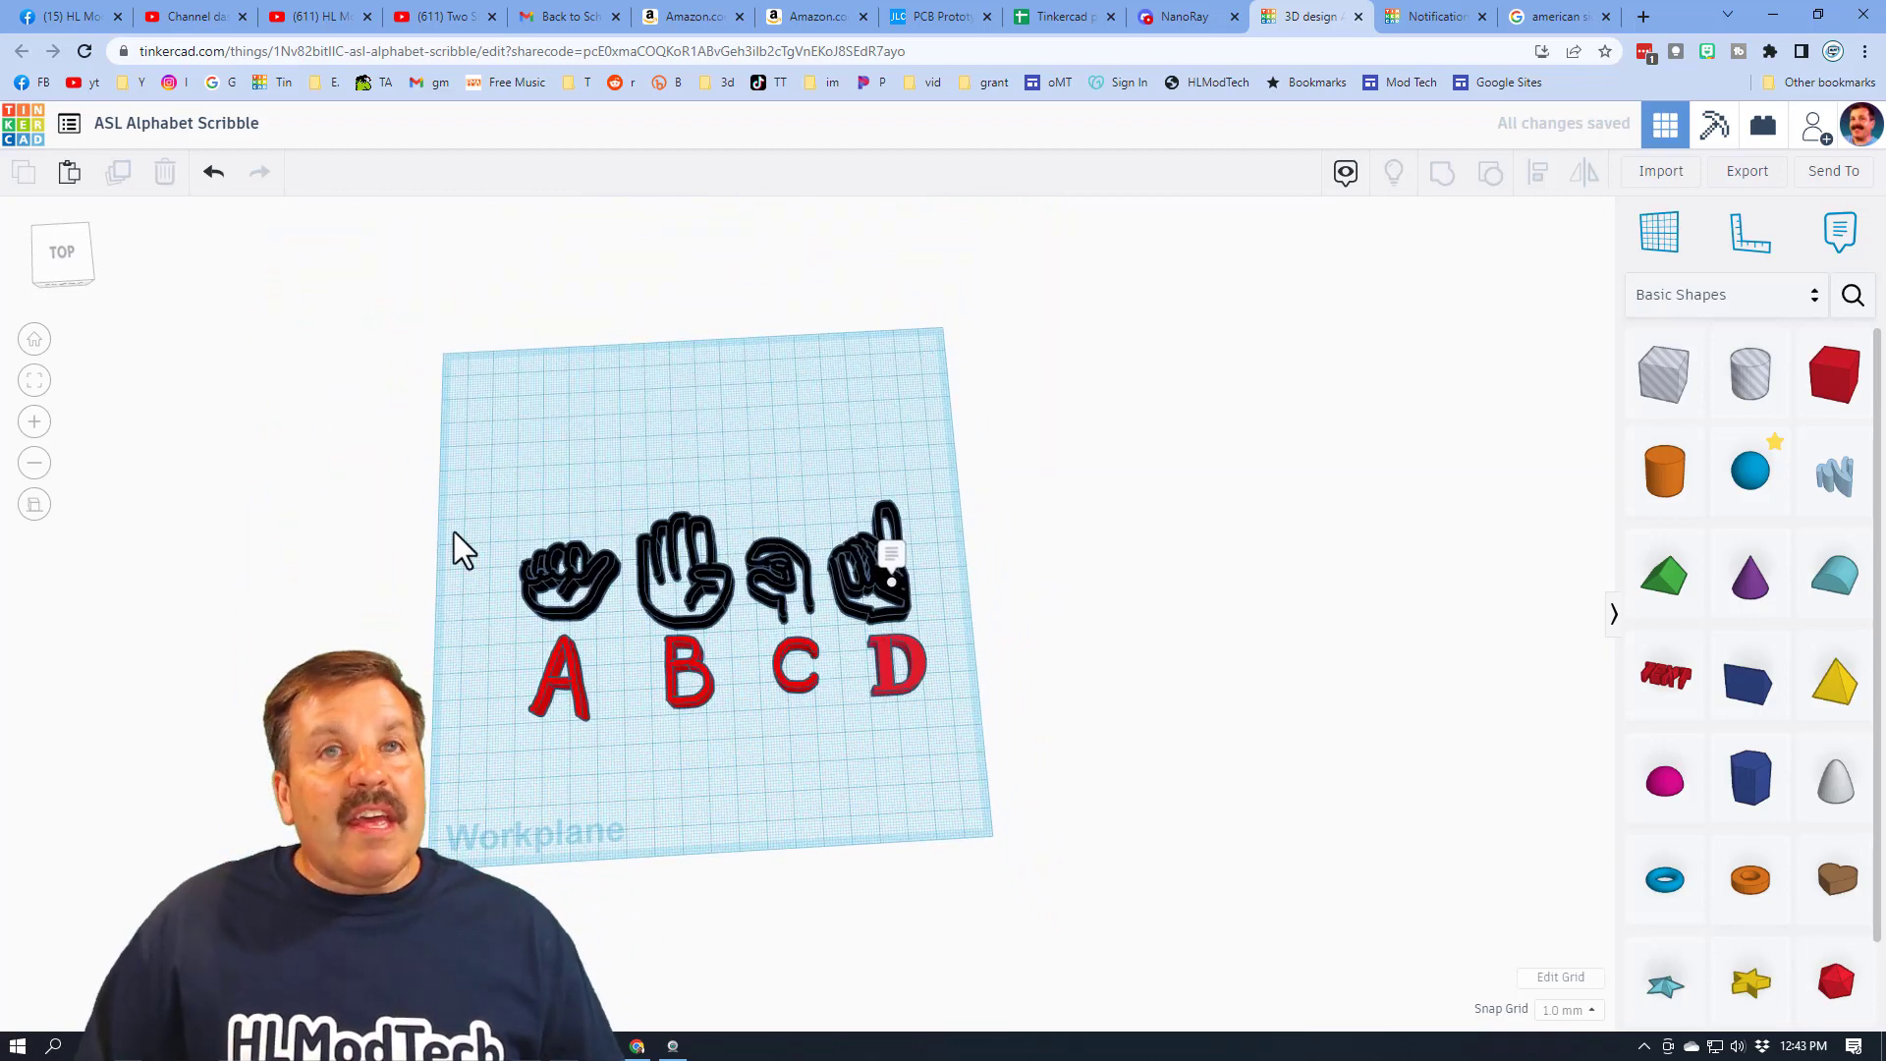
{"action": "left_click", "coordinate": [1562, 977]}
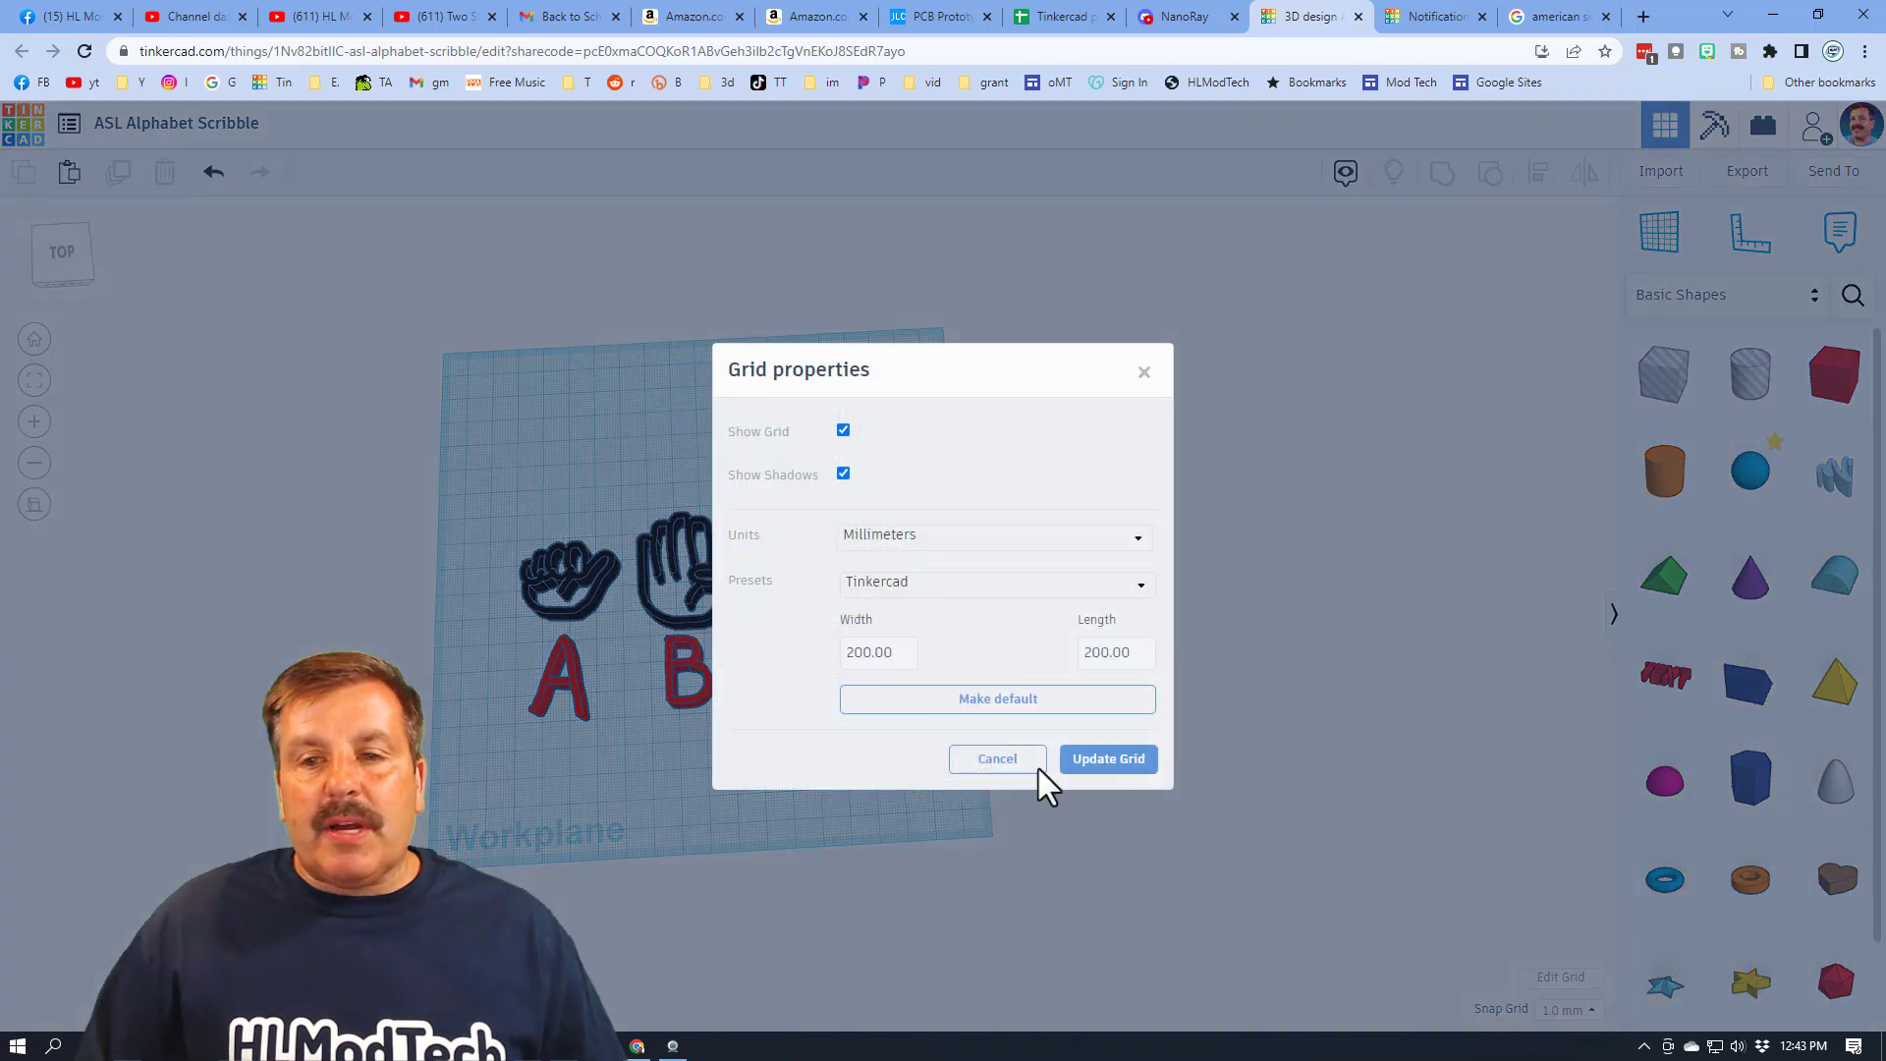
{"action": "left_click", "coordinate": [1089, 653]}
{"action": "key", "text": "BackSpace"}
{"action": "type", "text": "5"}
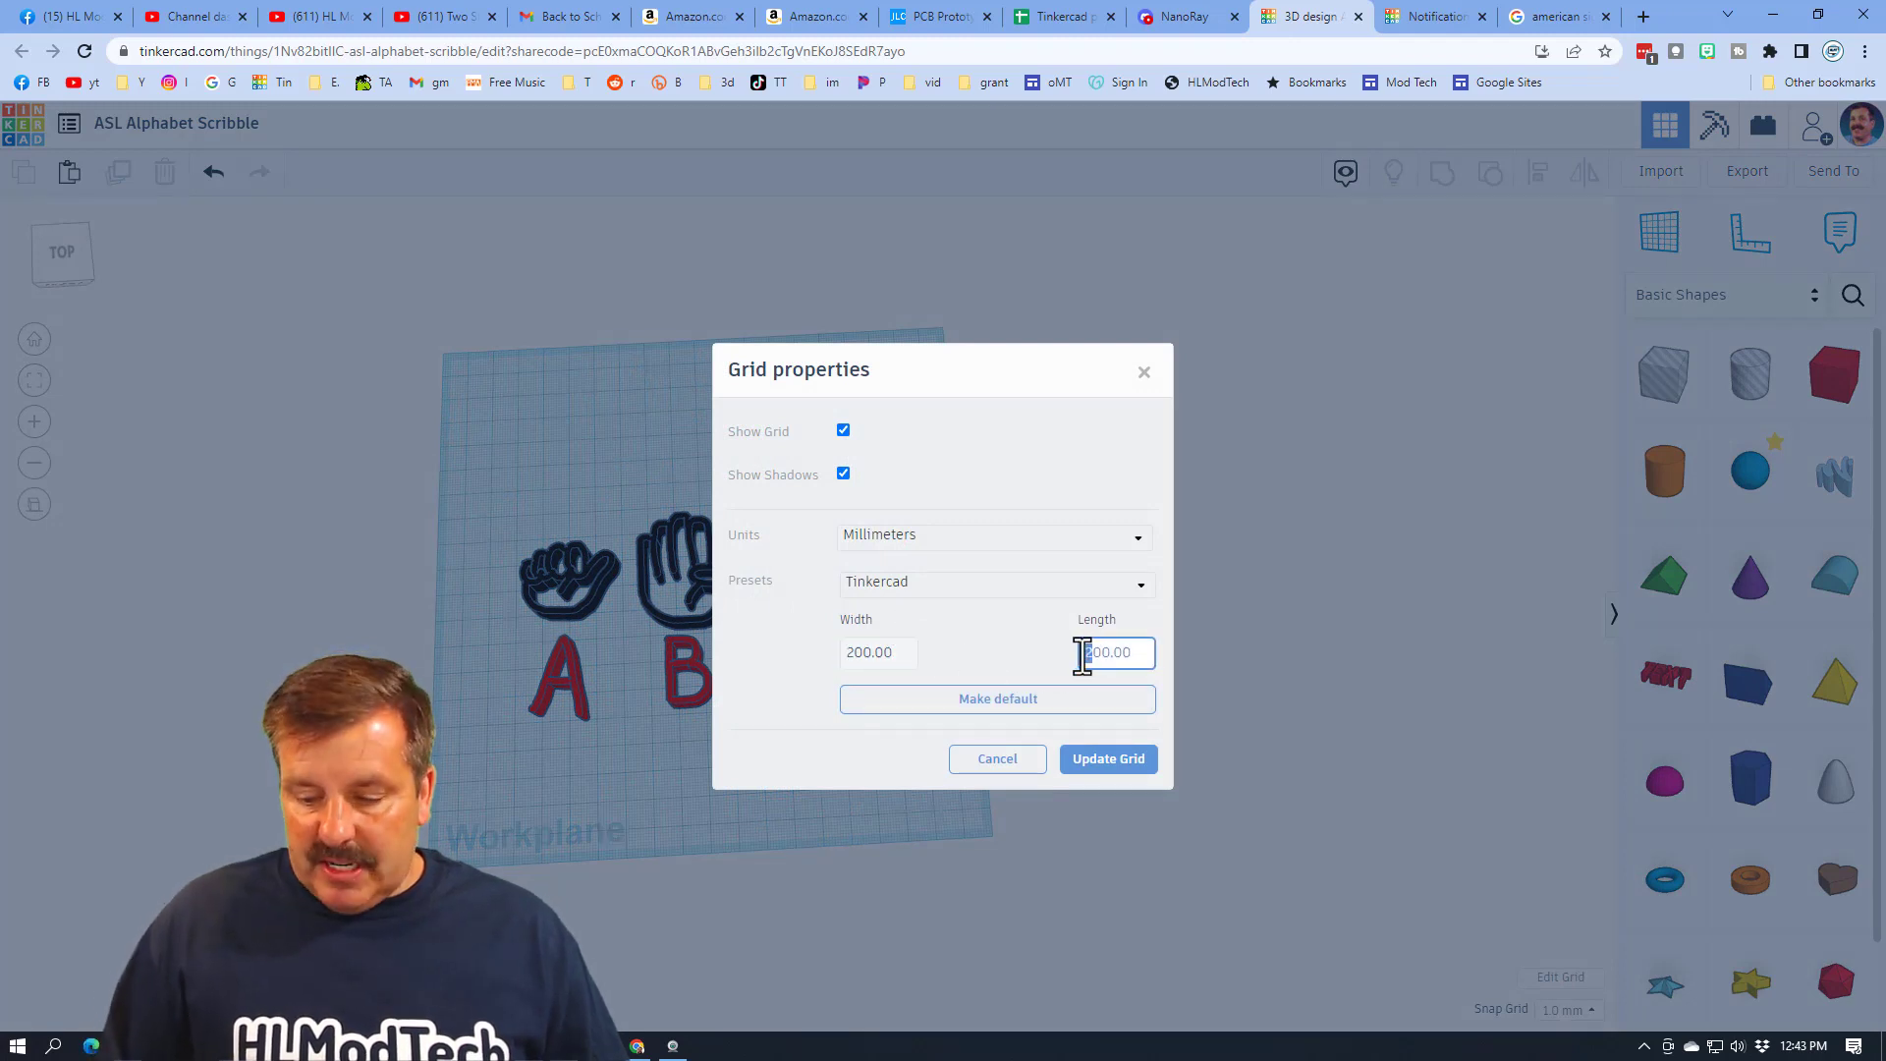
{"action": "key", "text": "Tab"}
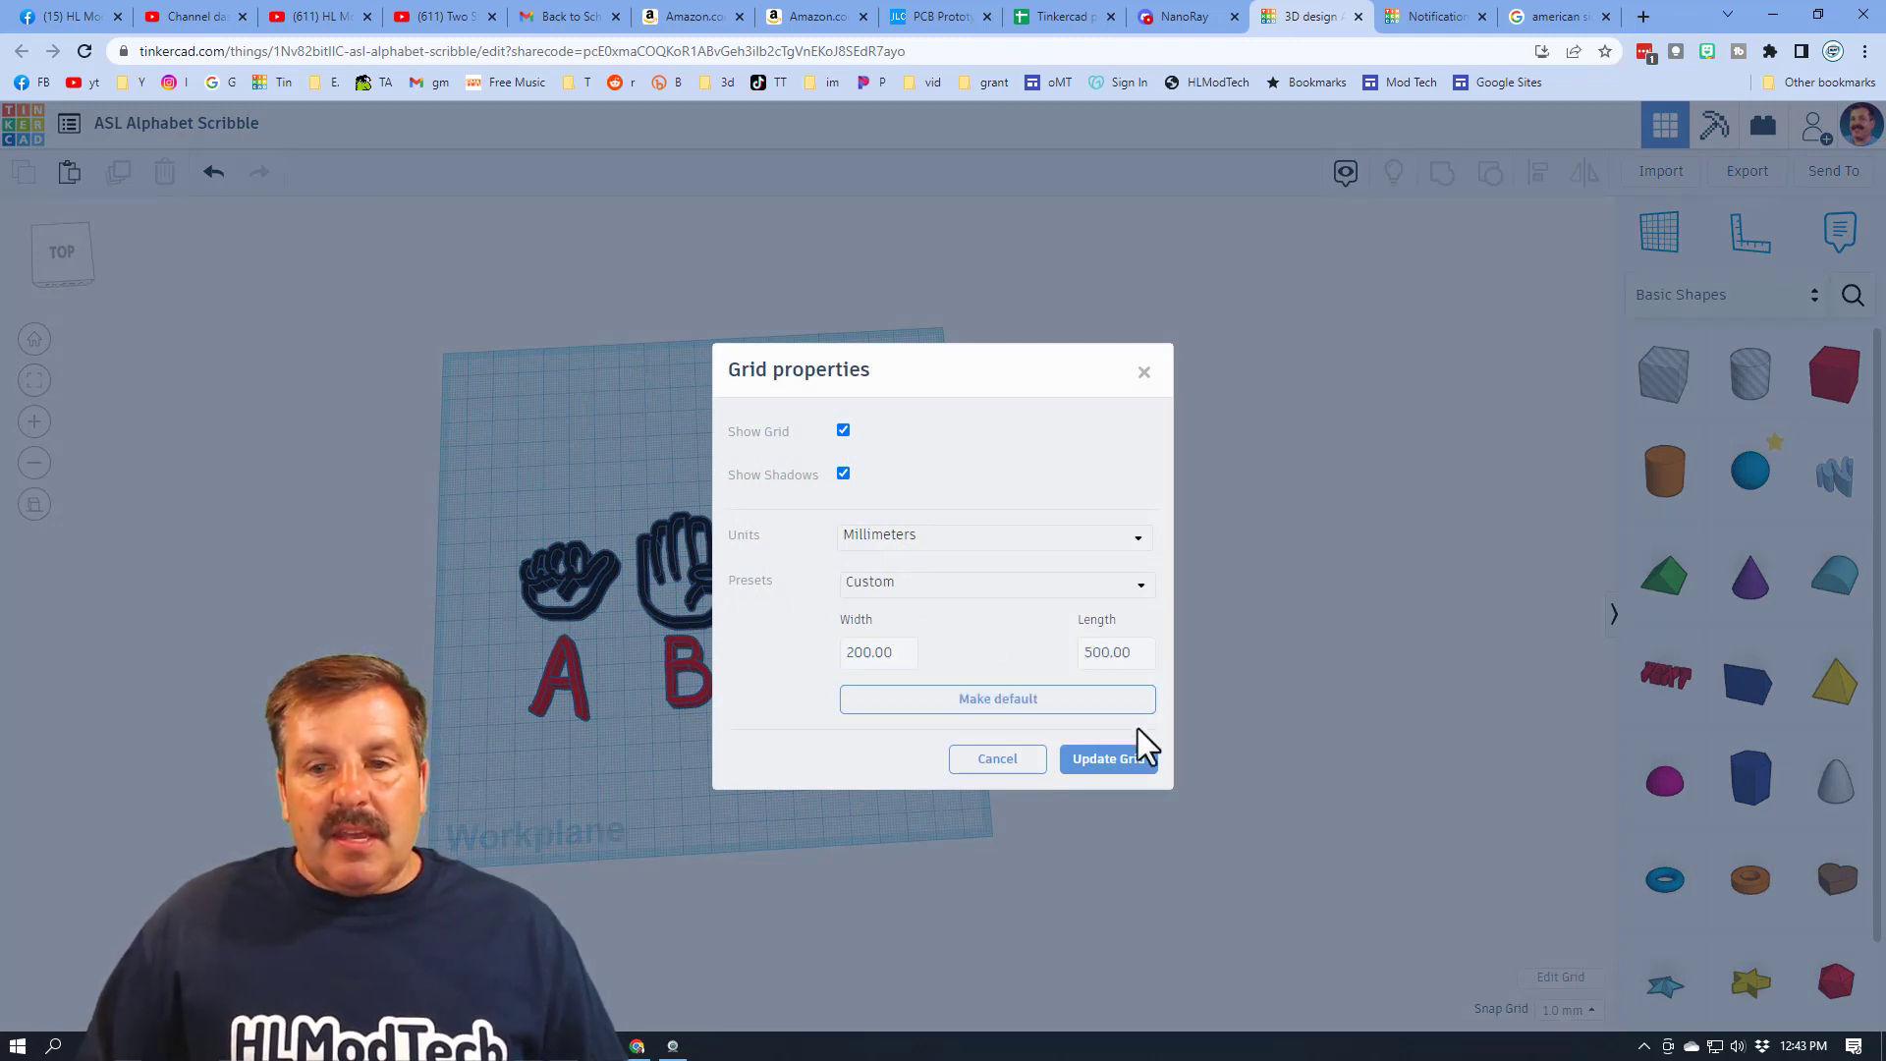
{"action": "left_click", "coordinate": [1101, 759]}
Select all four hand signs with their letters and move them together toward the far end of the lengthened workplane.
{"action": "left_click_drag", "start_coordinate": [422, 485], "coordinate": [816, 686]}
{"action": "left_click_drag", "start_coordinate": [735, 580], "coordinate": [712, 281]}
{"action": "left_click", "coordinate": [772, 488]}
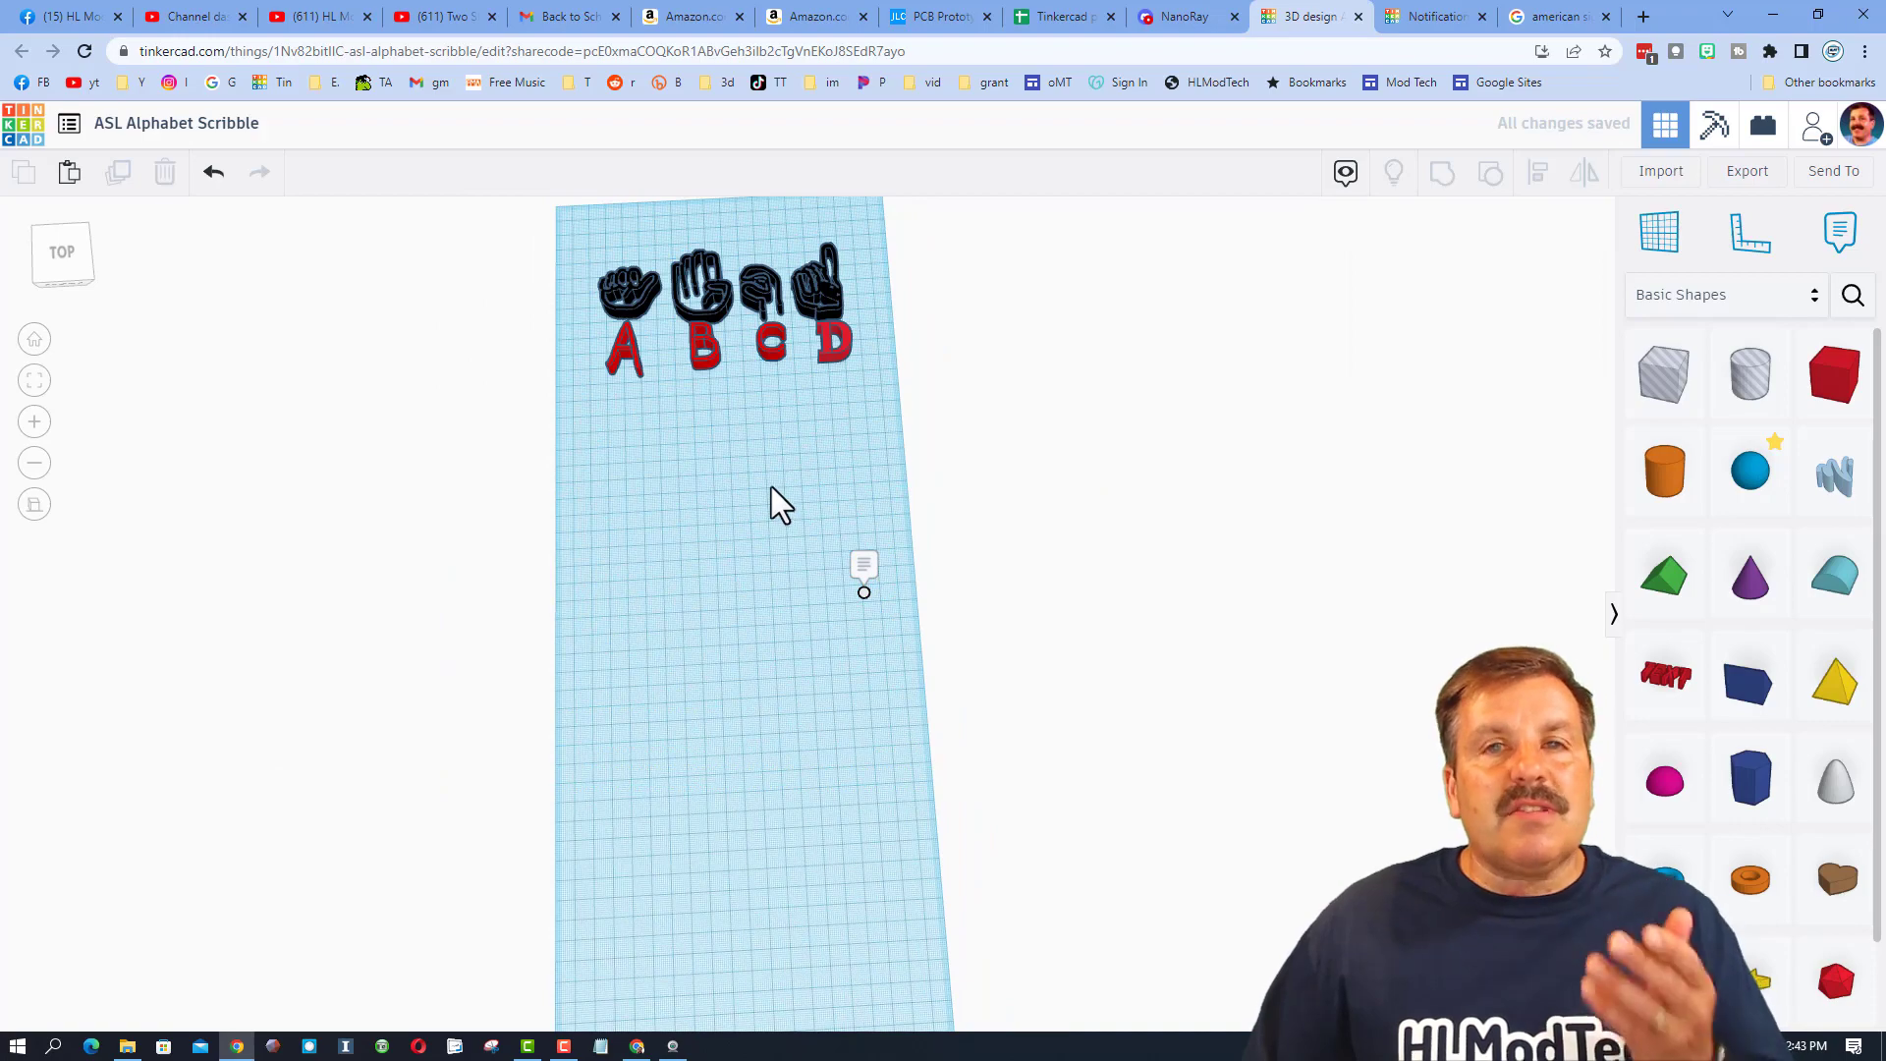
{"action": "scroll", "coordinate": [770, 487], "scroll_direction": "up", "scroll_amount": 2}
{"action": "scroll", "coordinate": [760, 475], "scroll_direction": "down", "scroll_amount": 3}
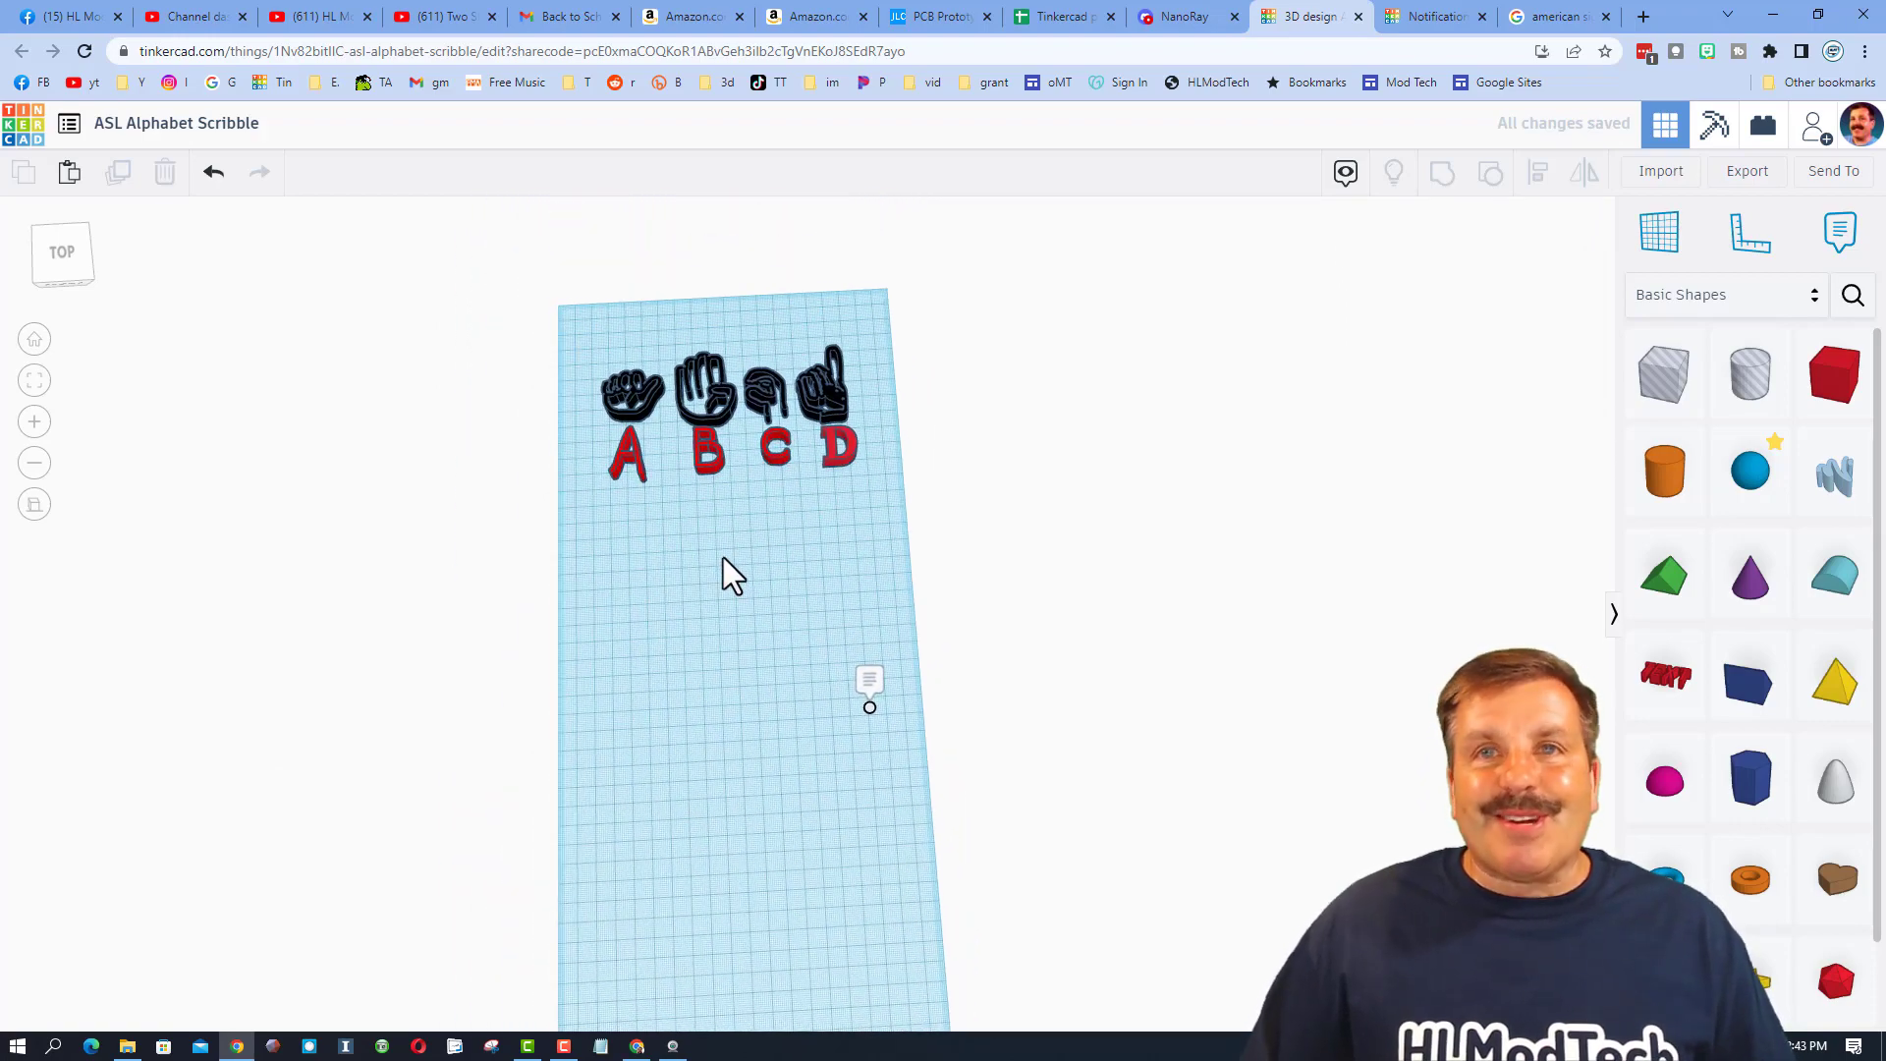
{"action": "key", "text": "f"}
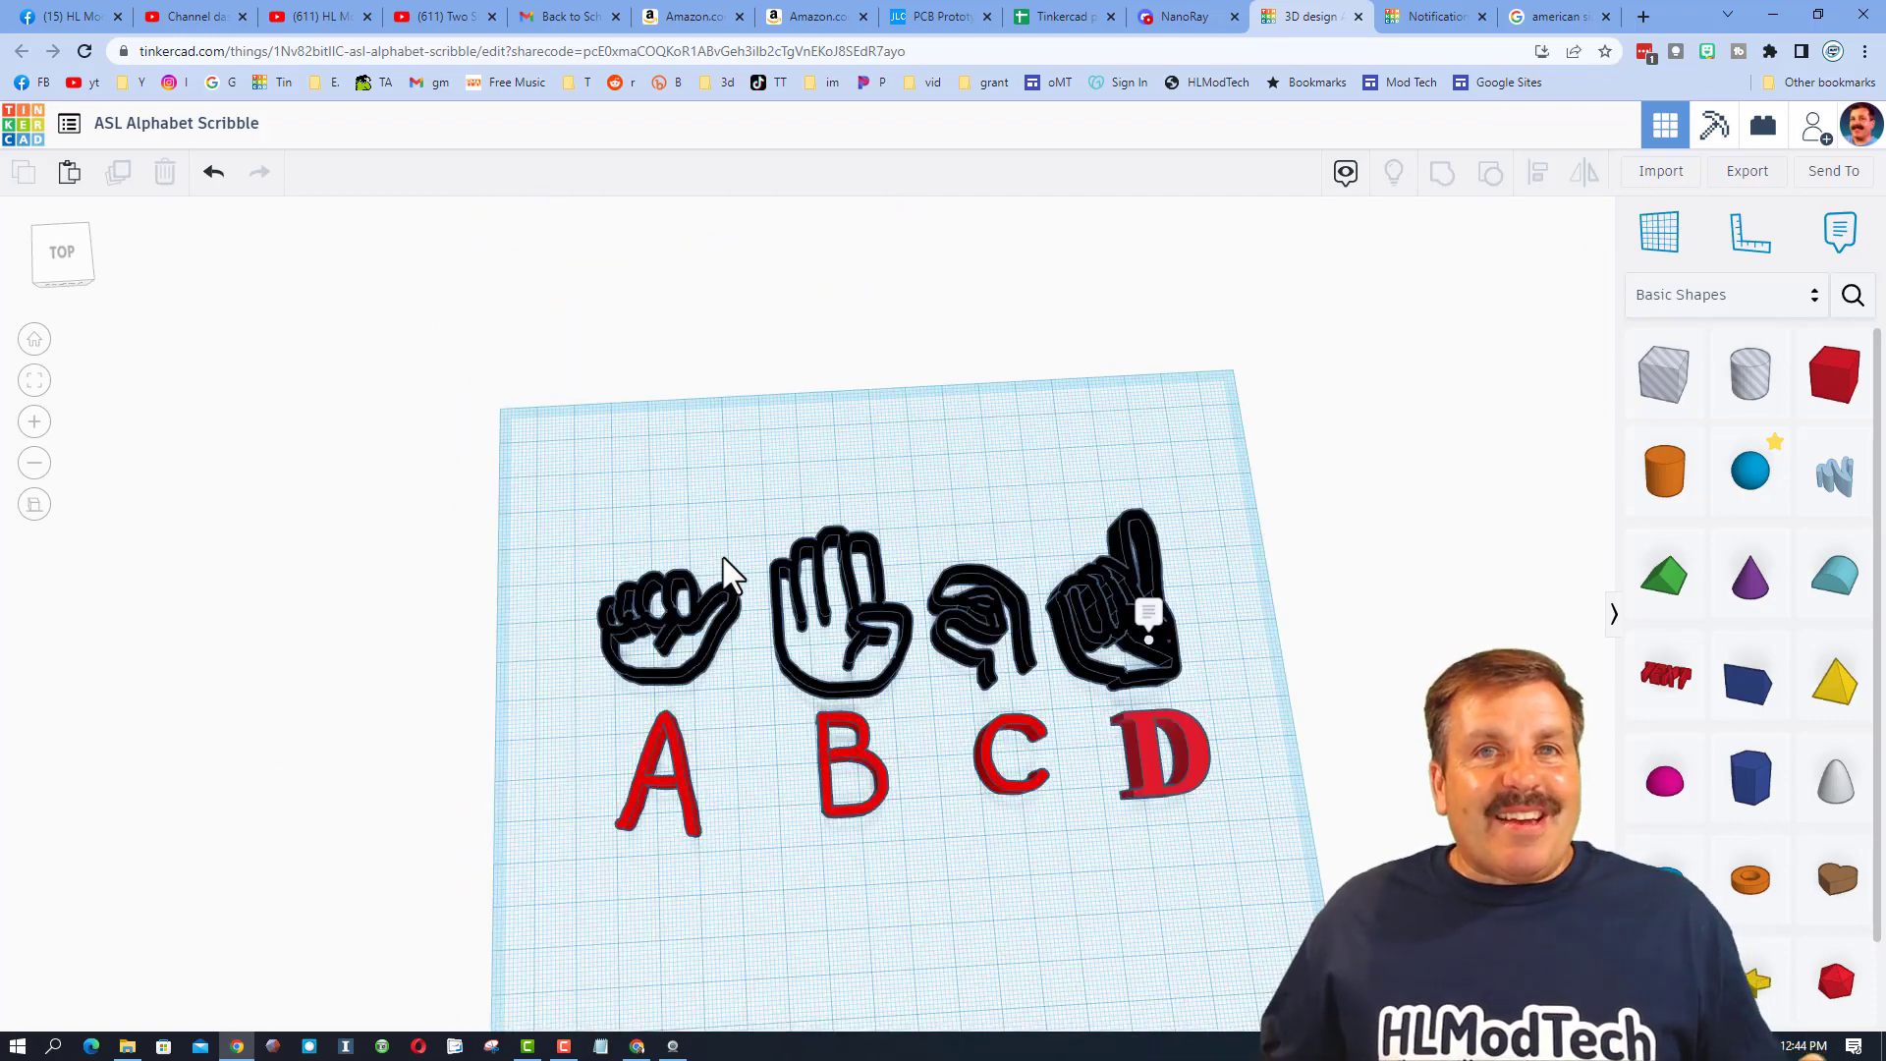